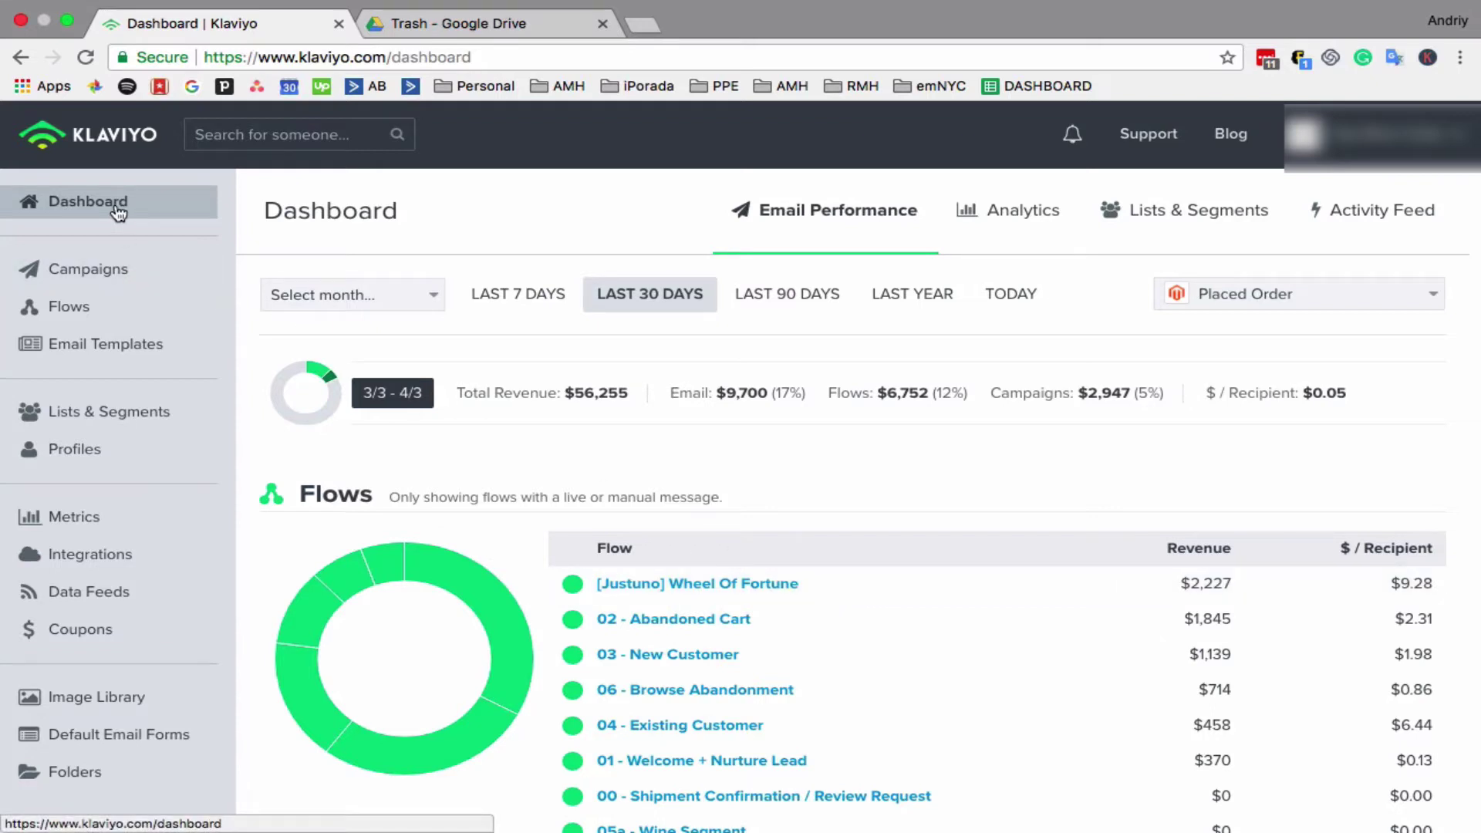
Go from the dashboard to the Email Campaigns overview in the sidebar.
left_click(119, 273)
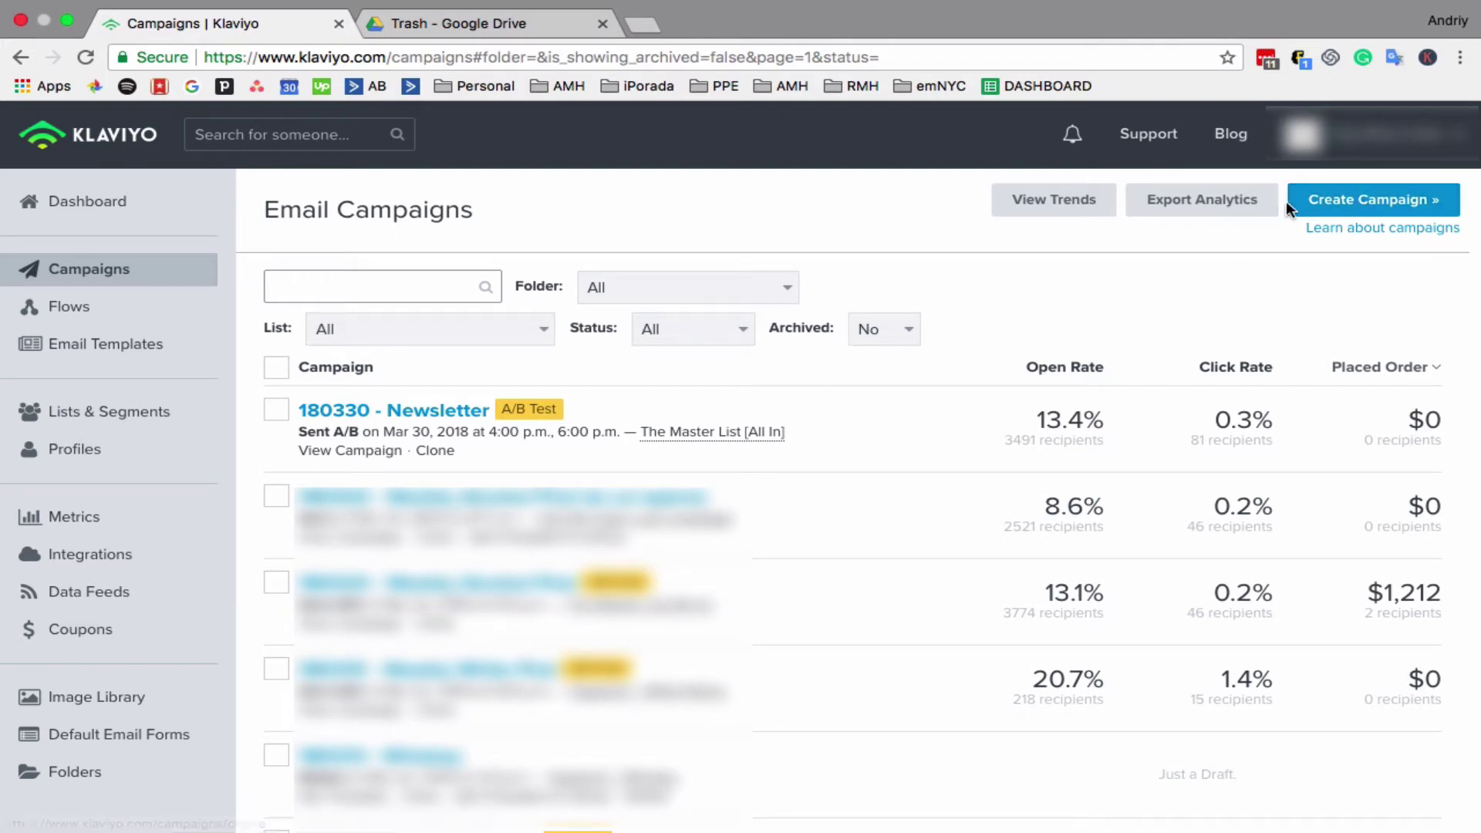
Start a new campaign named 'Youtube Video Example'.
left_click(1359, 209)
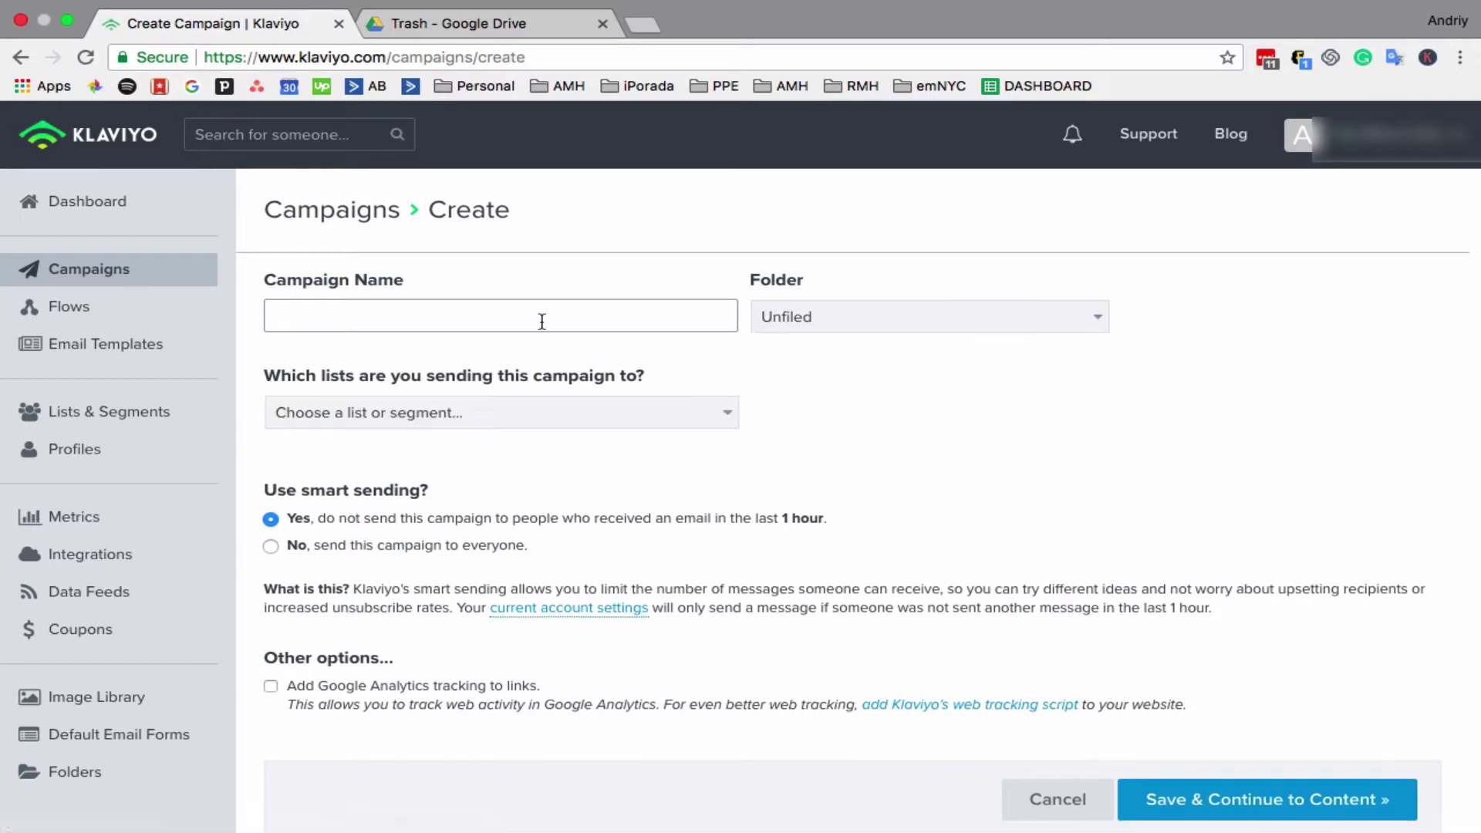
left_click(542, 321)
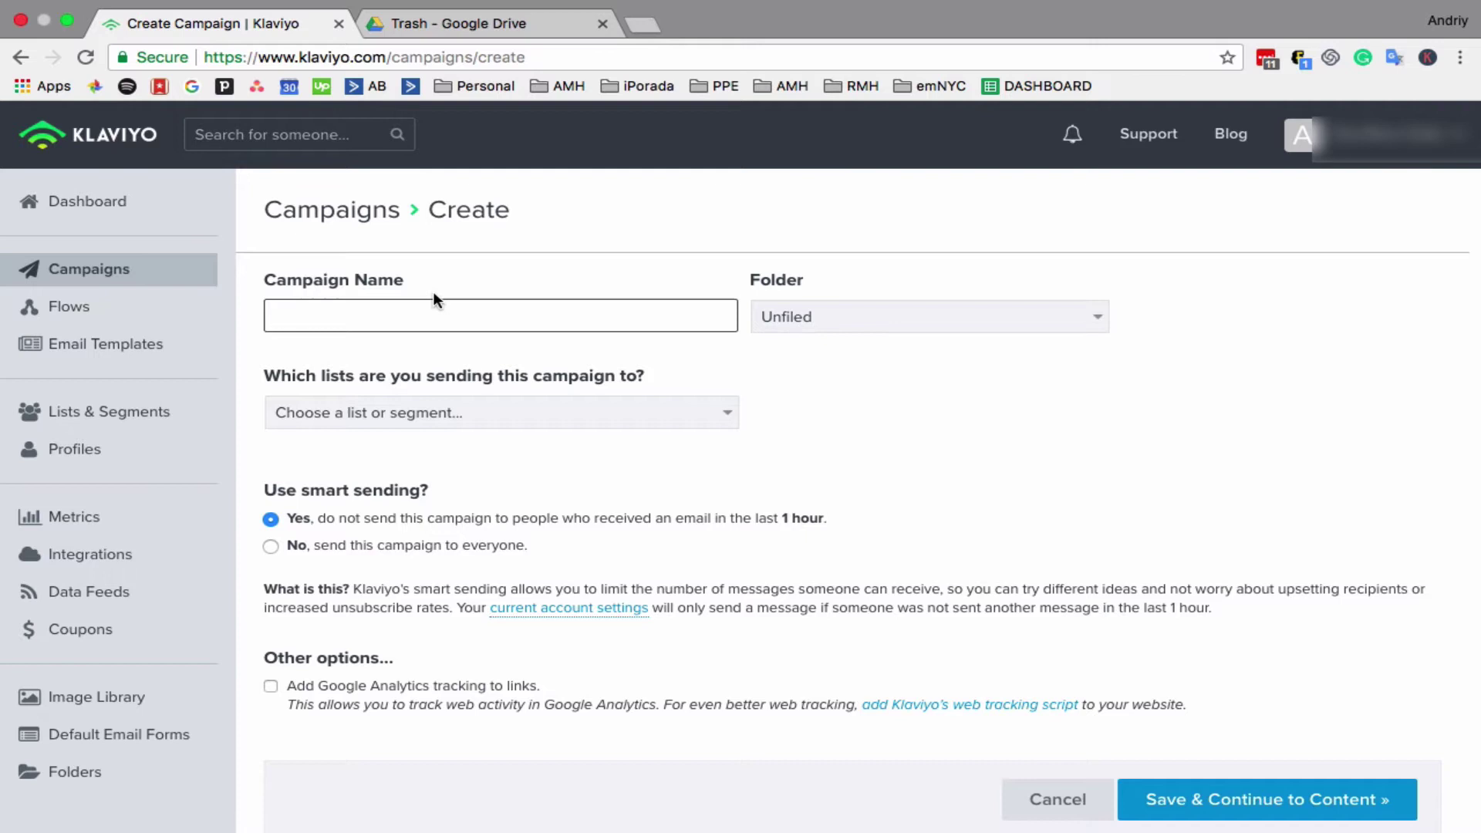
type("Youtube Video Example")
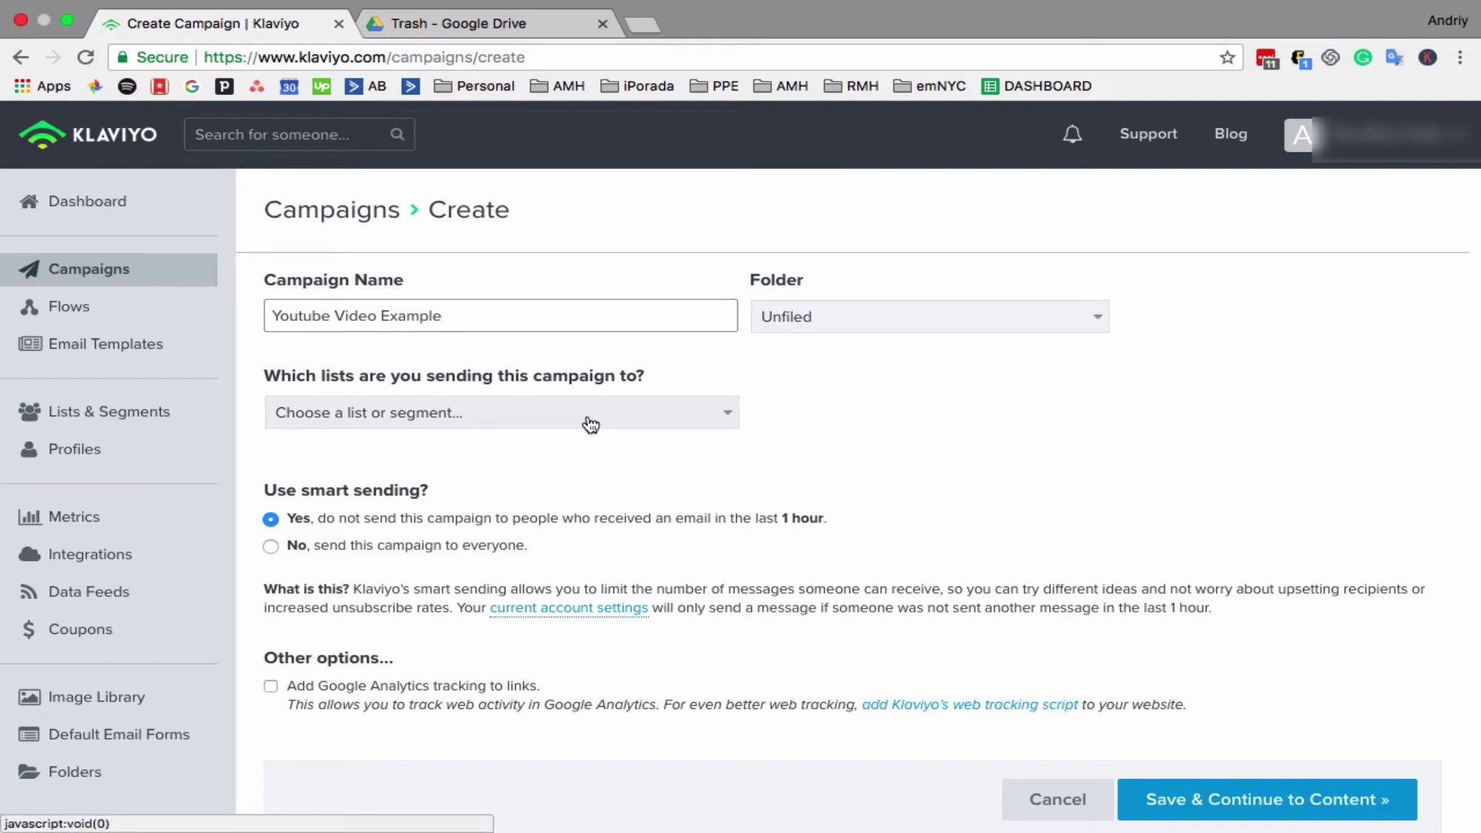
Send the campaign to the Cold Subscribers list.
left_click(523, 419)
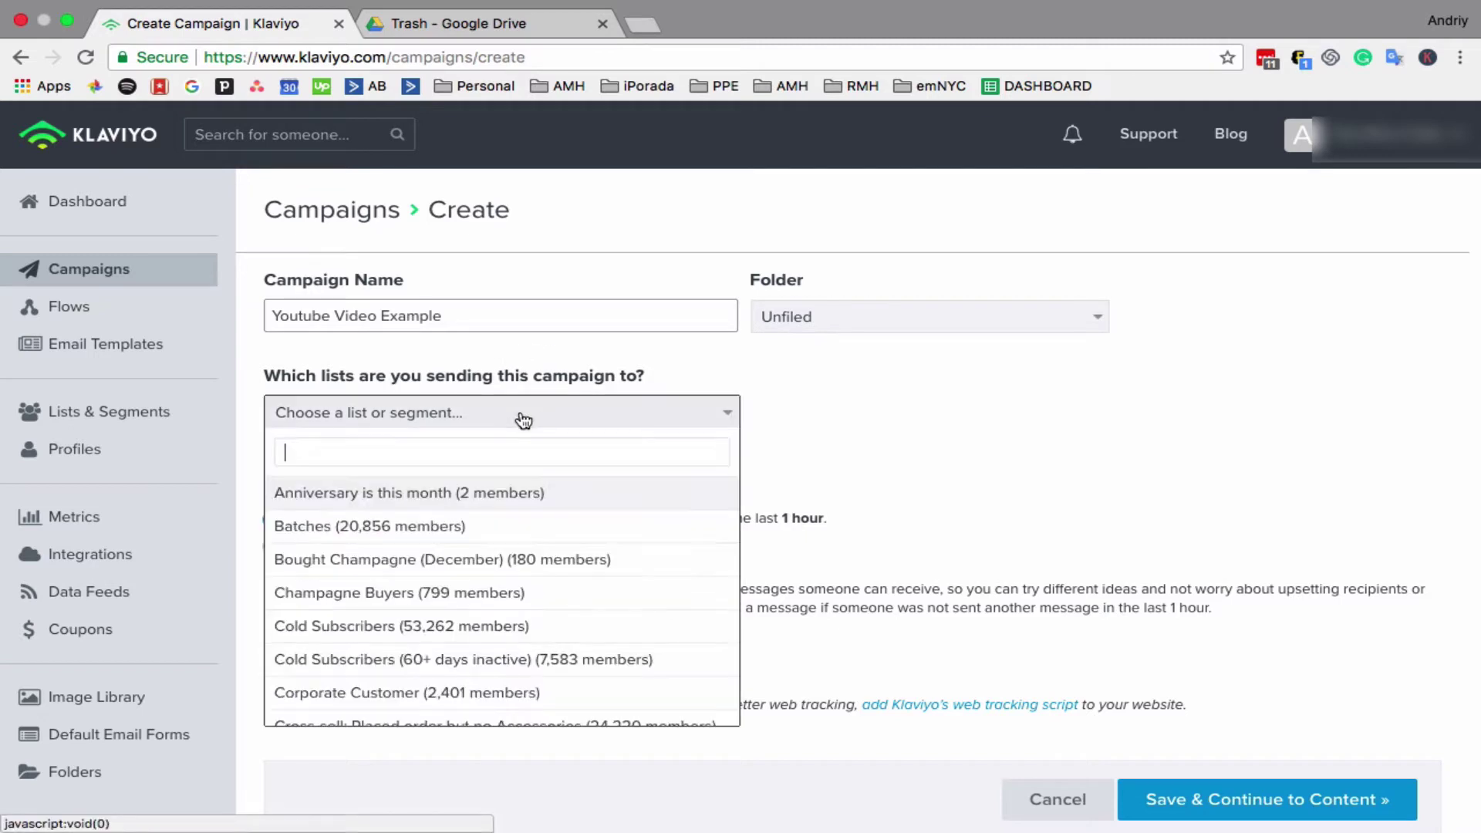
left_click(816, 438)
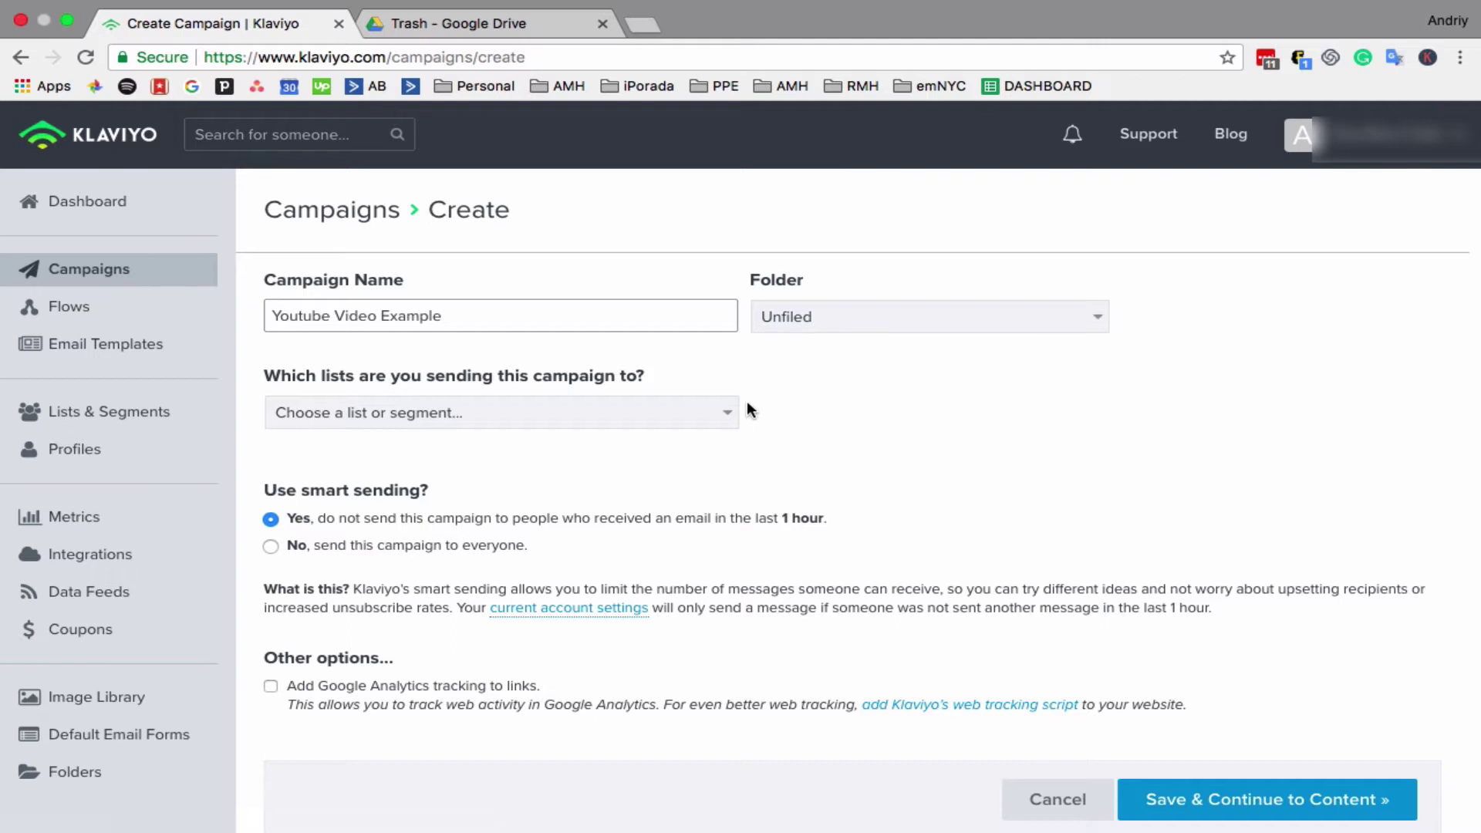
left_click(537, 423)
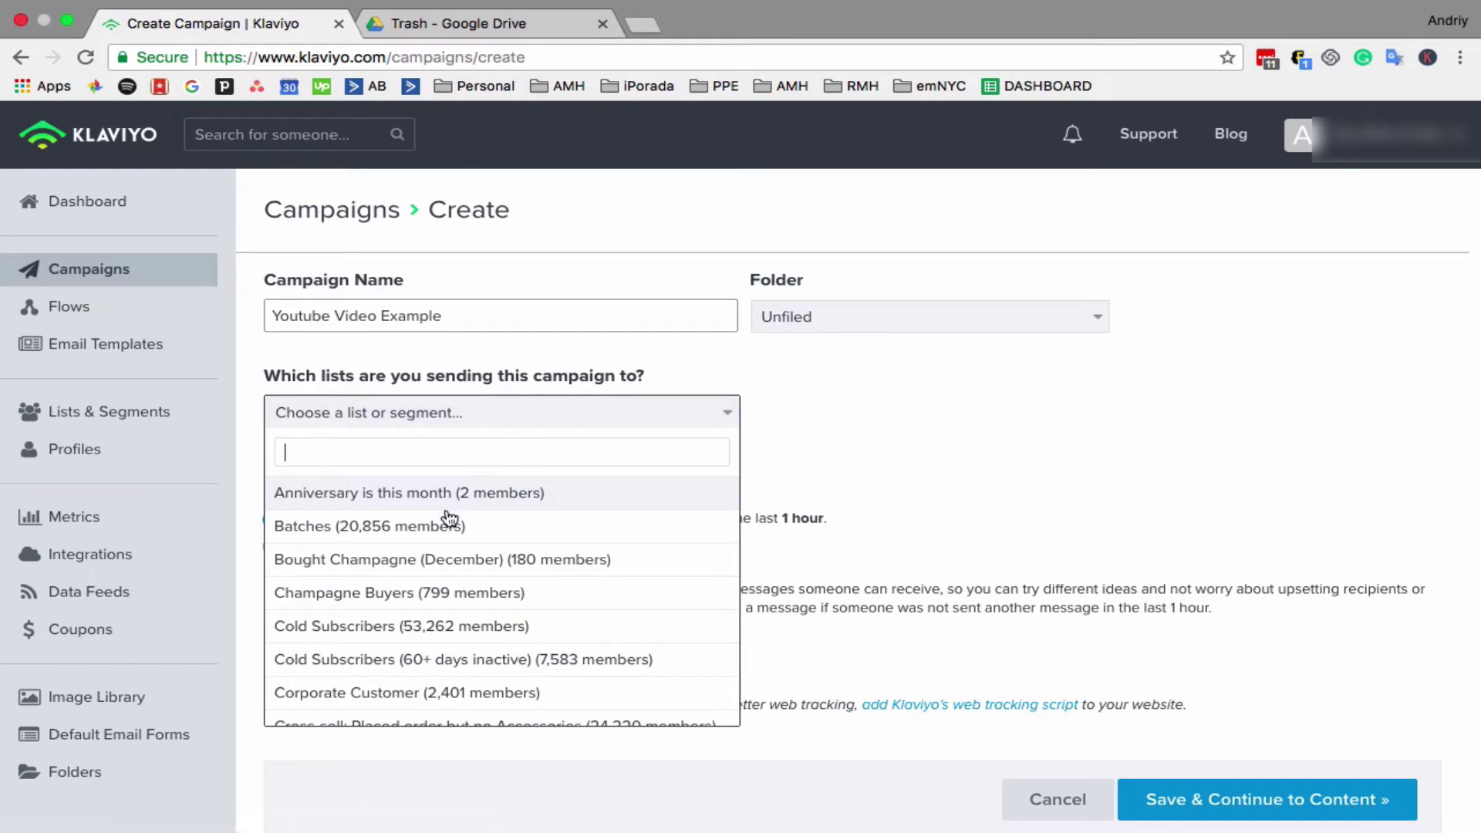
left_click(455, 628)
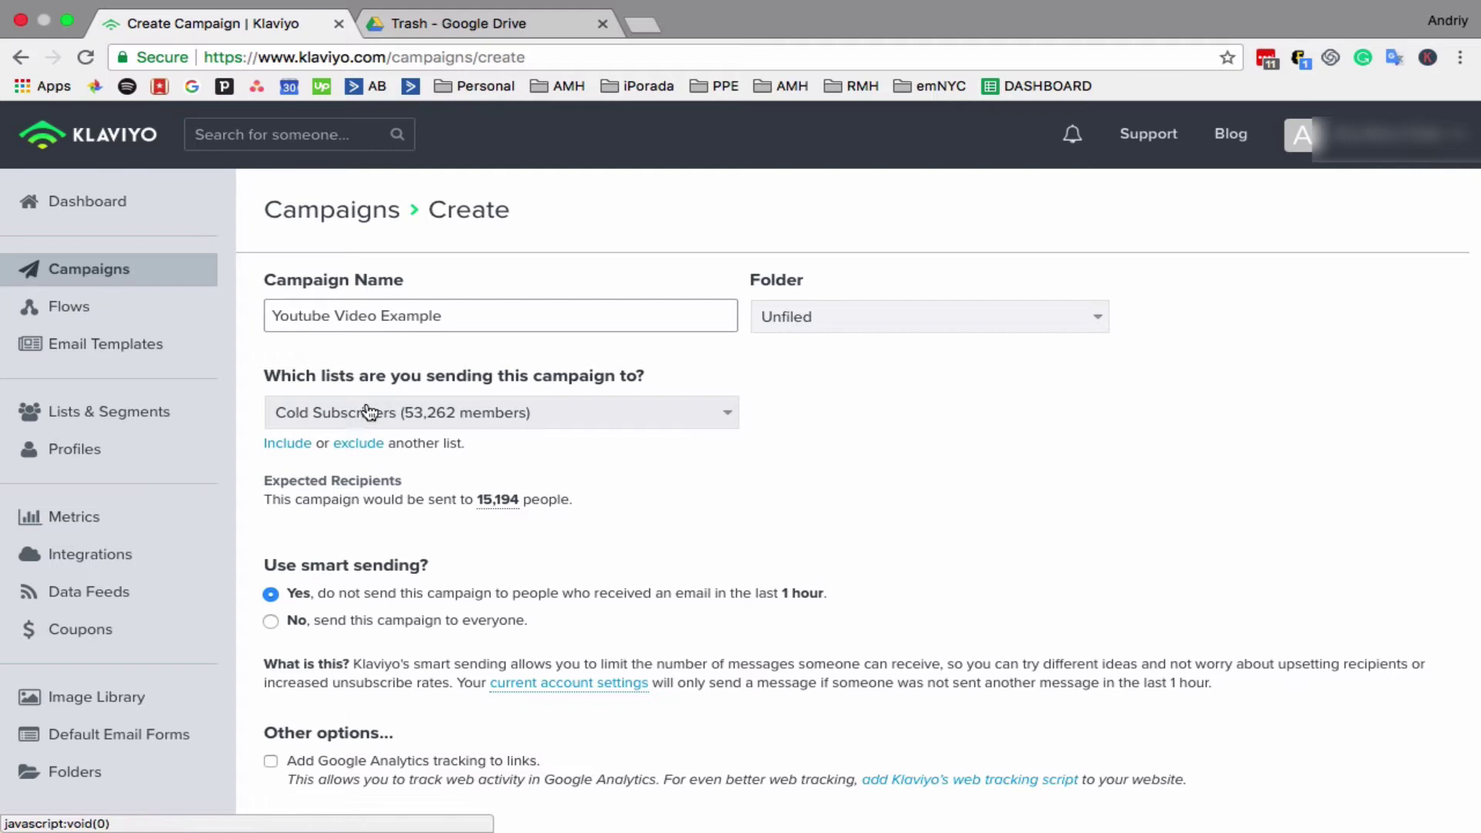
Exclude the Corporate Customer list, found by searching 'cus', dropping recipients to 14,269.
left_click(357, 445)
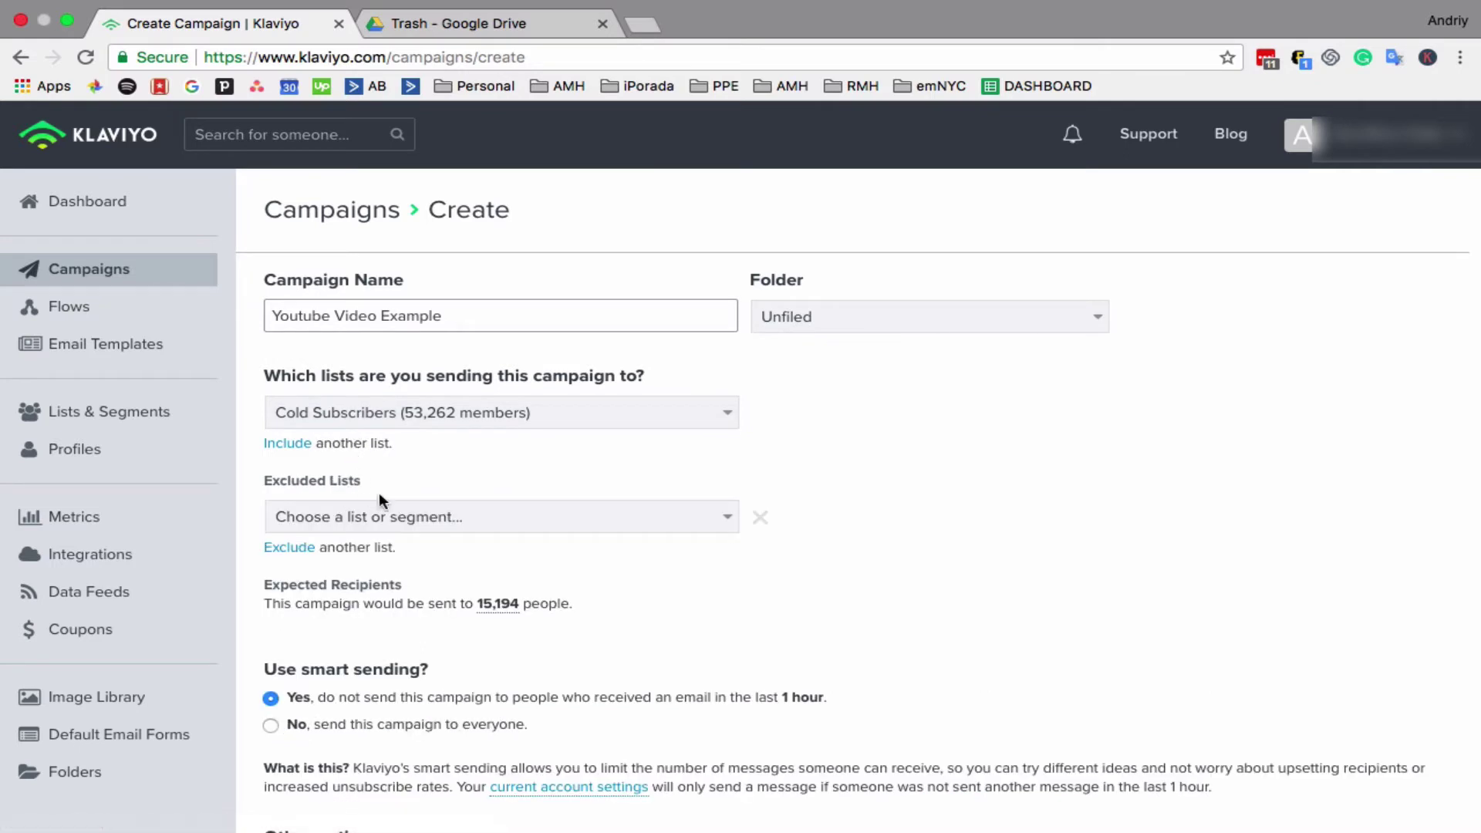
left_click(395, 520)
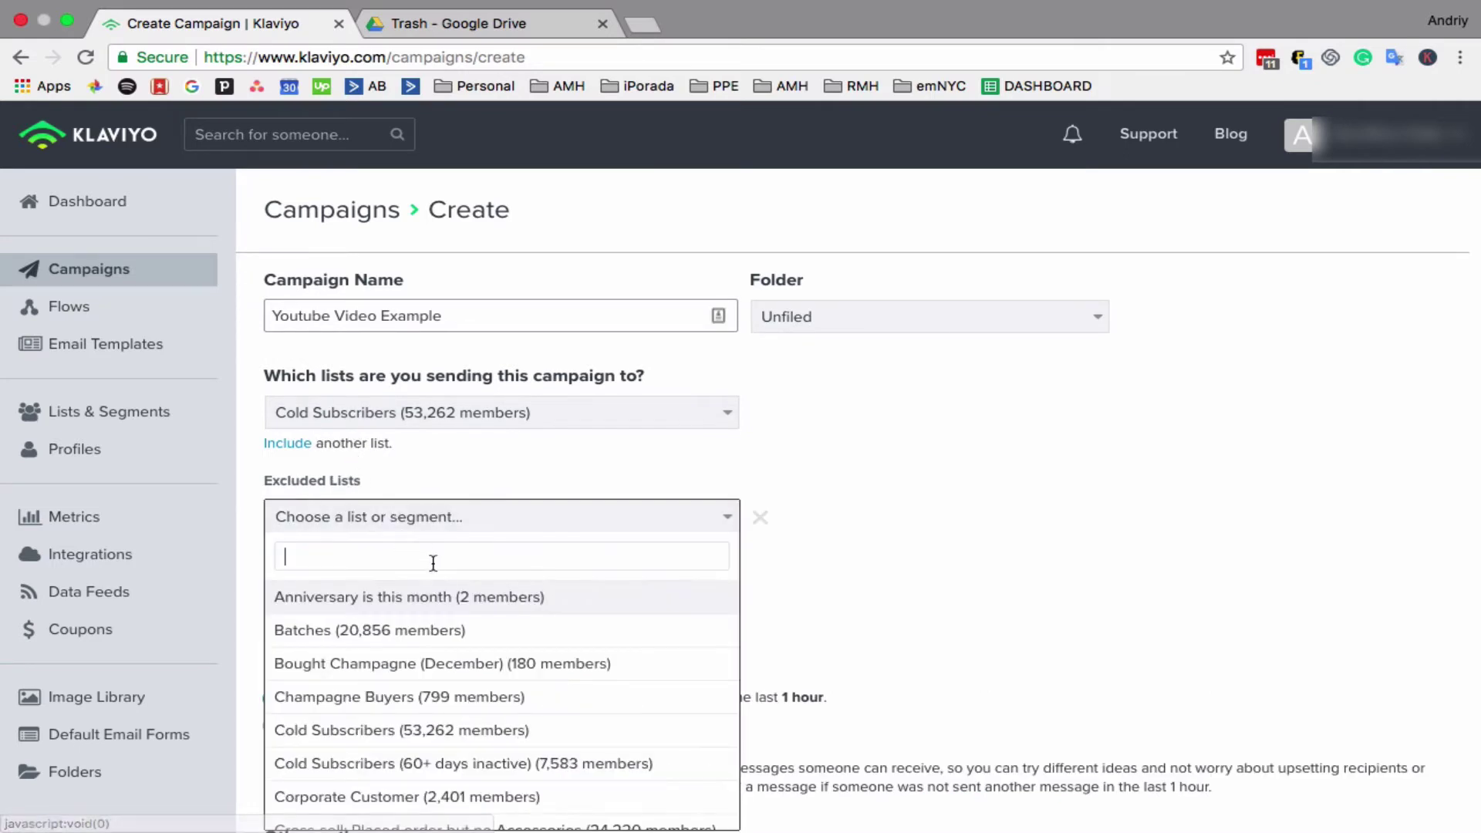
scroll(446, 597, "down", 2)
scroll(446, 596, "up", 2)
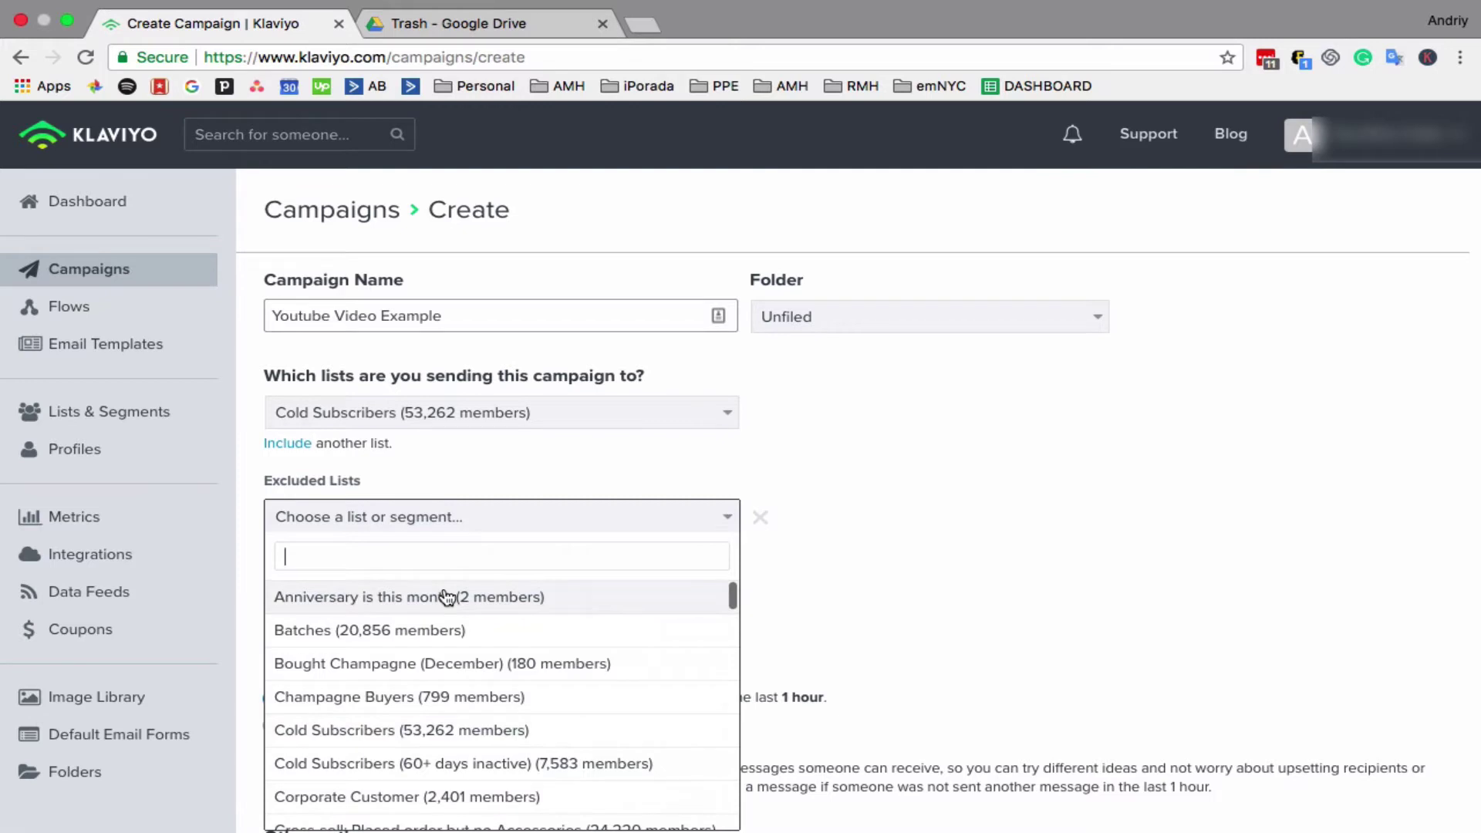
type("cus")
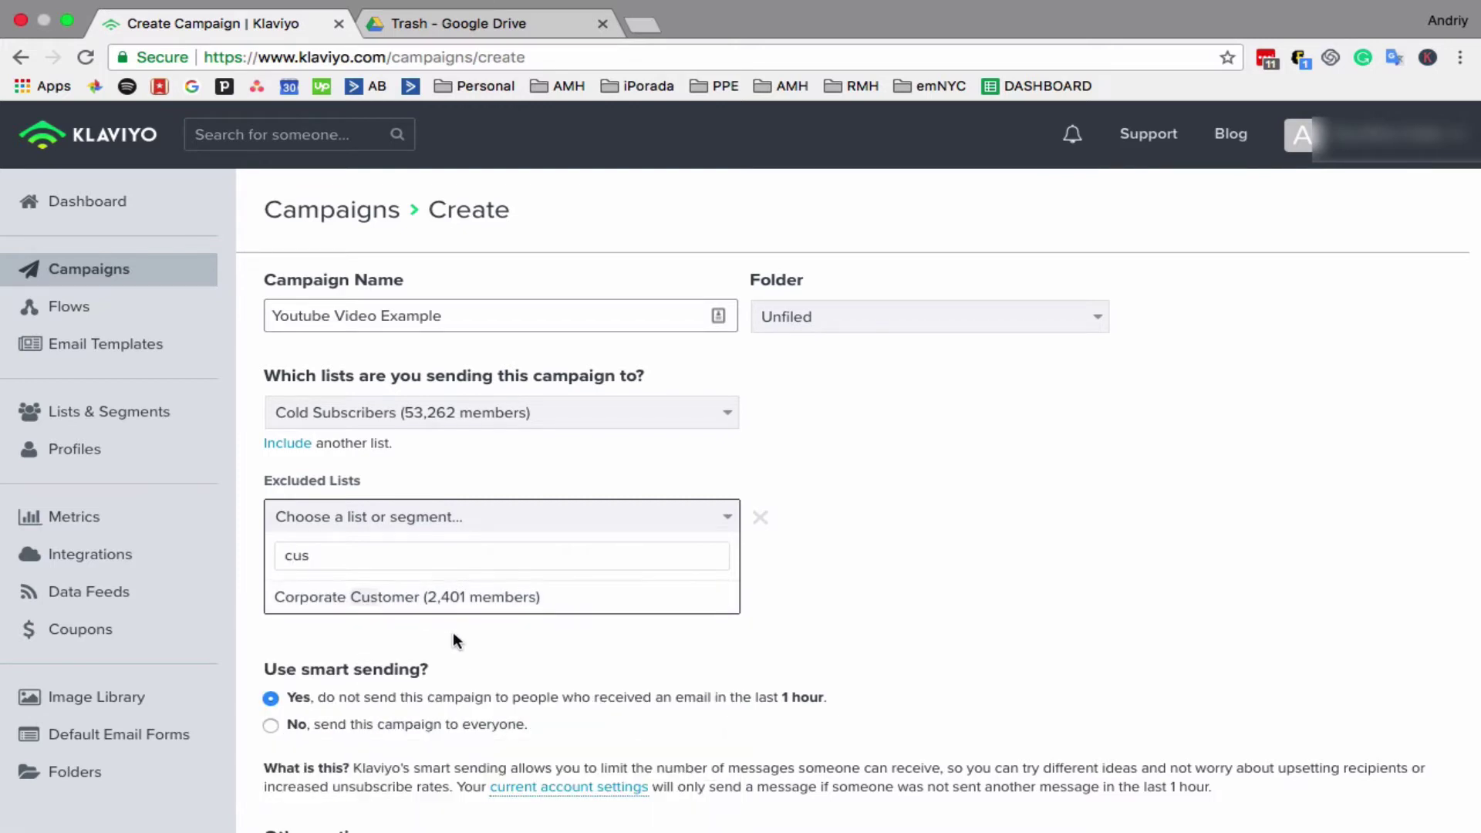
left_click(459, 602)
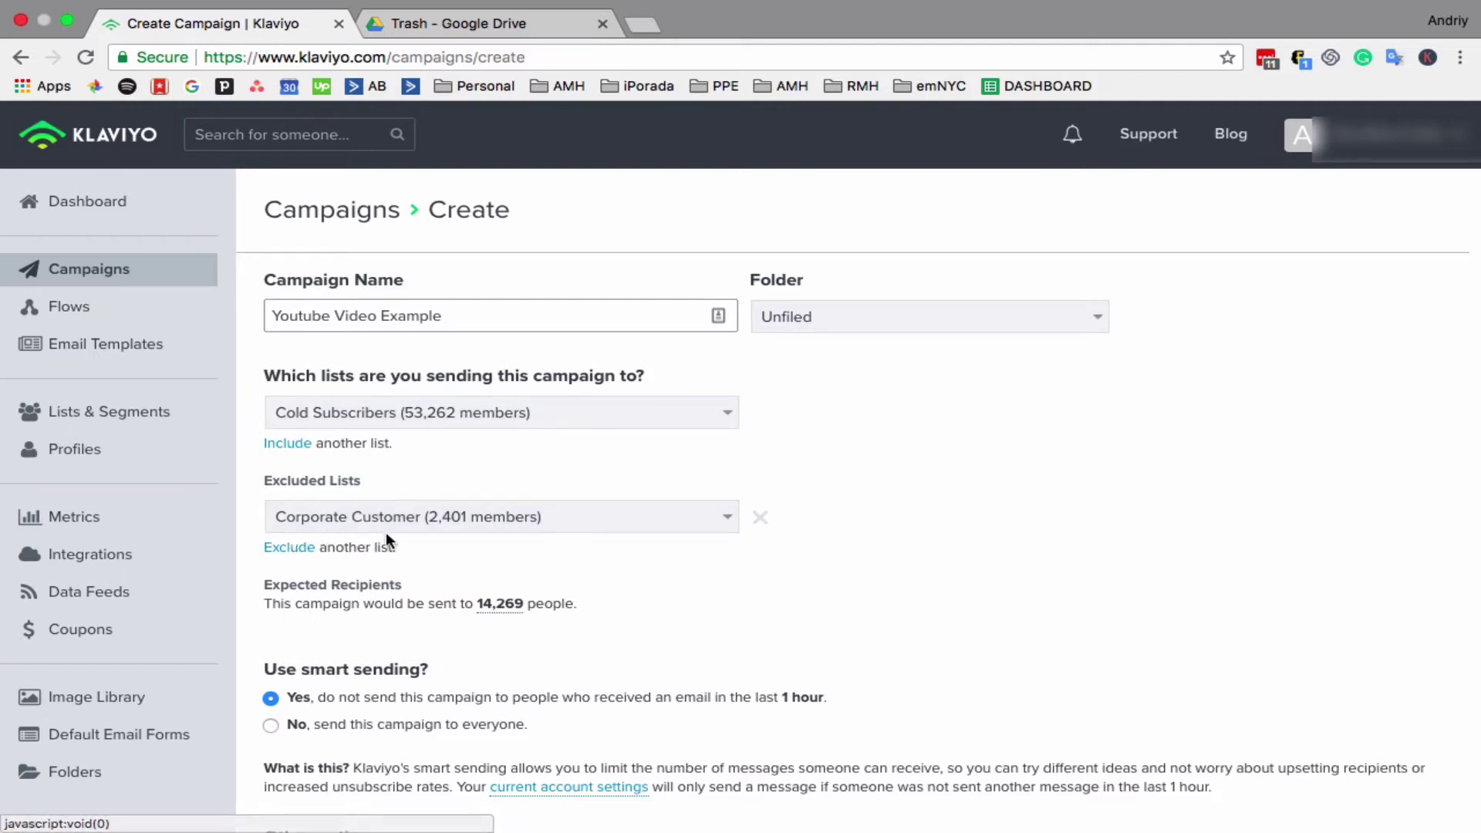
Turn smart sending off for the campaign.
scroll(542, 551, "down", 2)
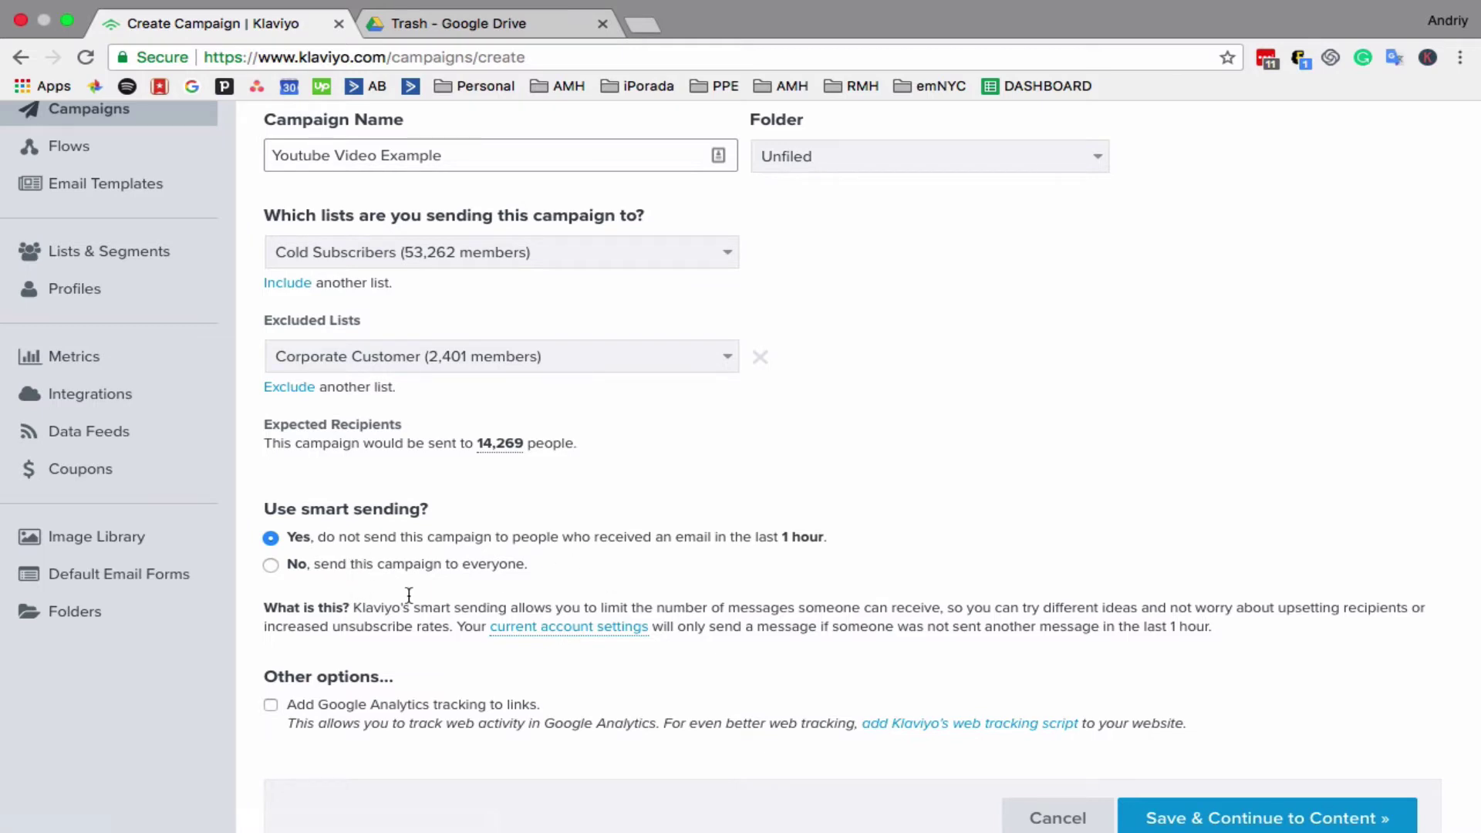
left_click(380, 568)
scroll(422, 590, "down", 1)
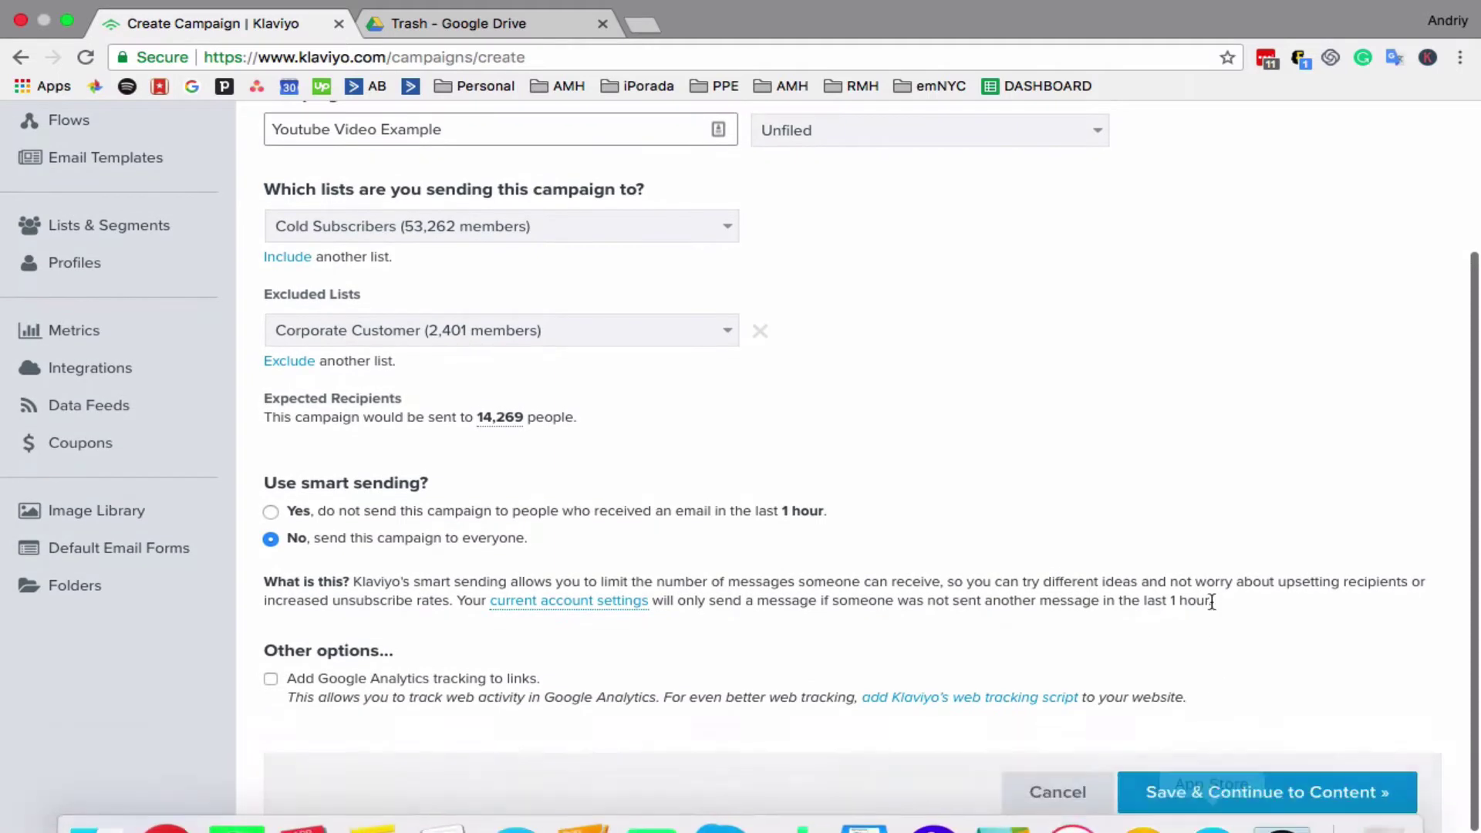
Save the recipients, then set and save the subject line 'Subject Line Here'.
left_click(1238, 793)
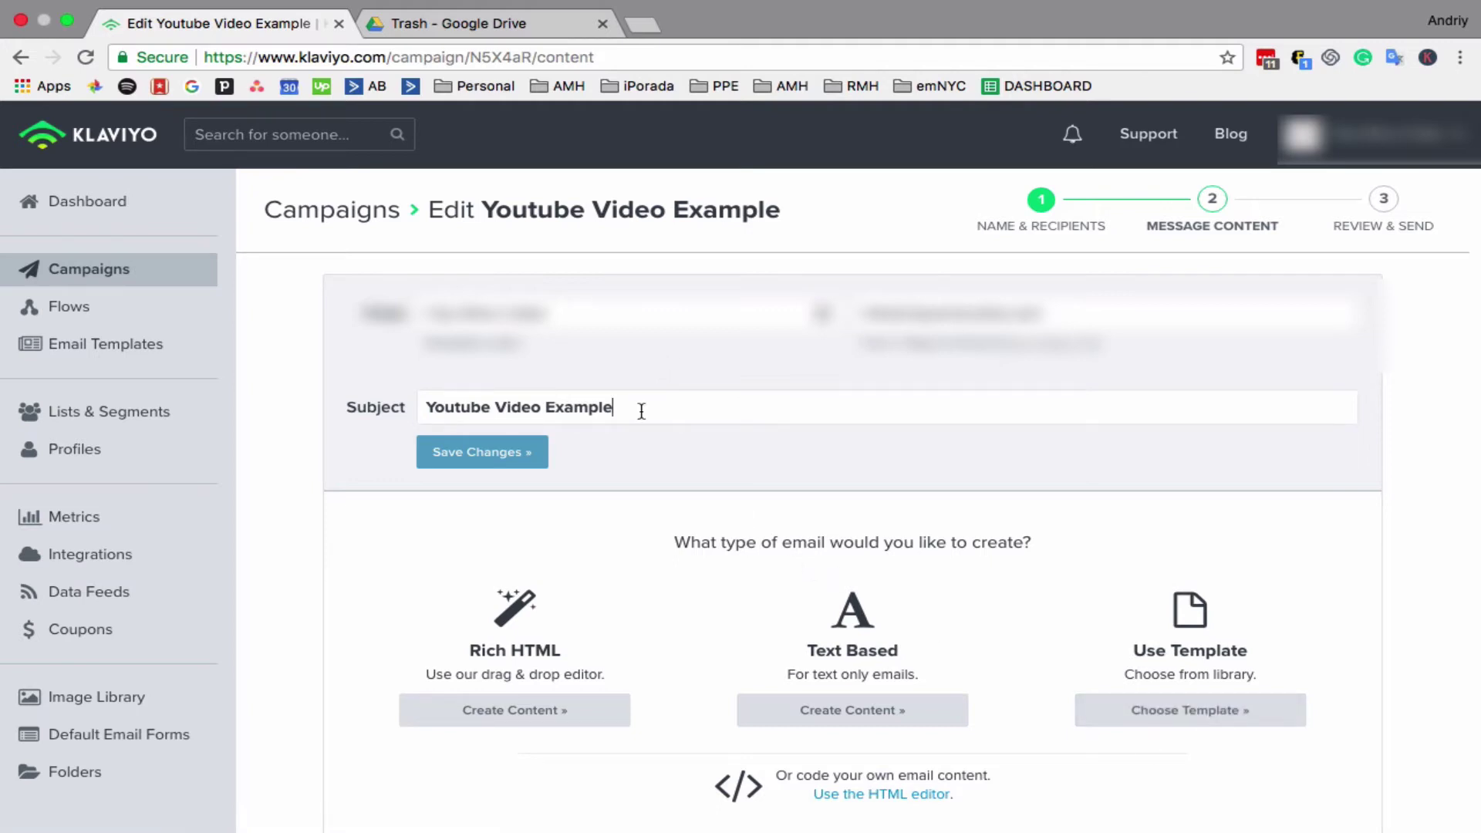
left_click_drag(641, 411, 390, 400)
type("Subje")
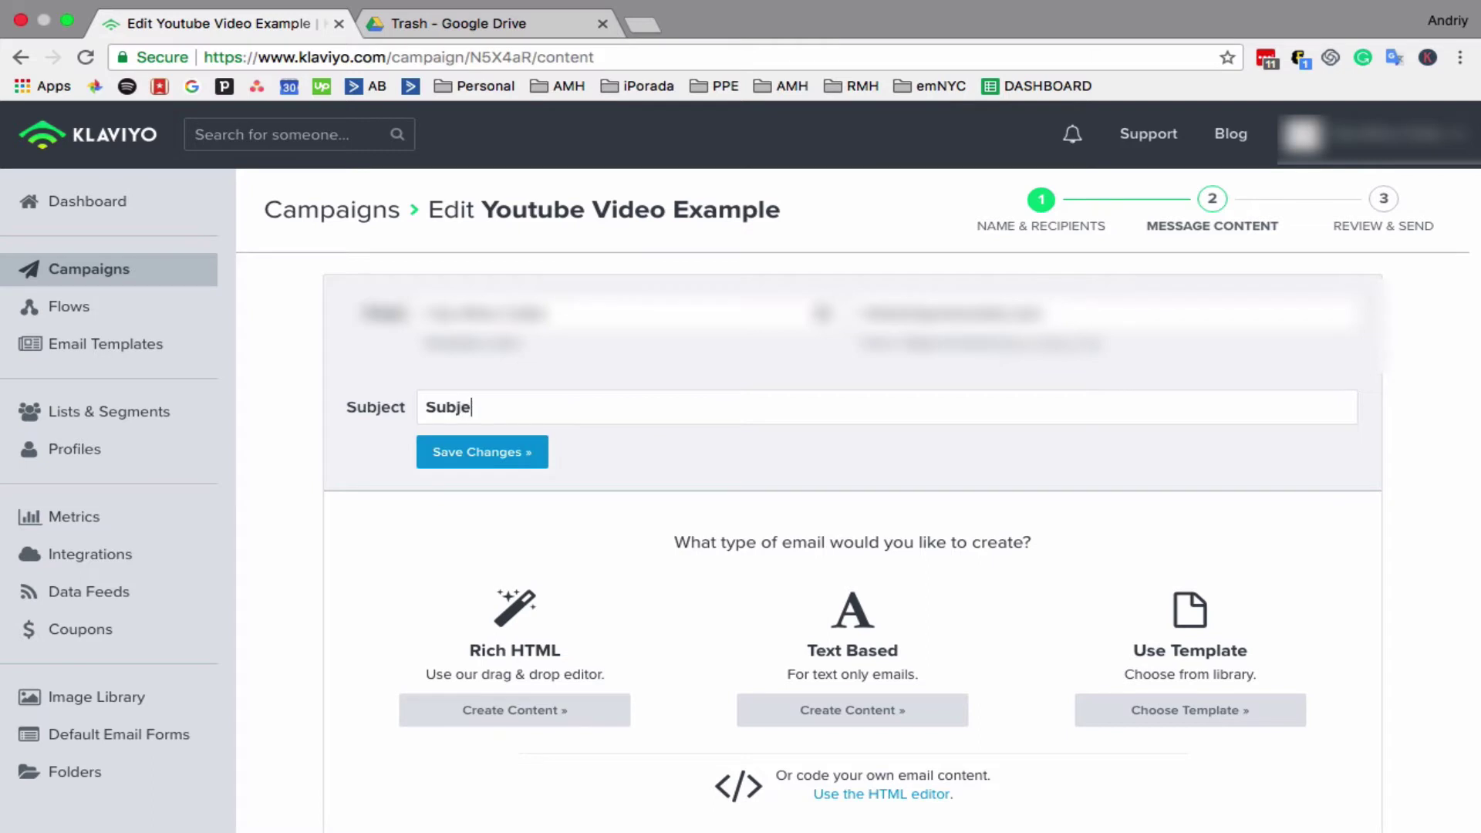
type("ct Line Here")
left_click(529, 461)
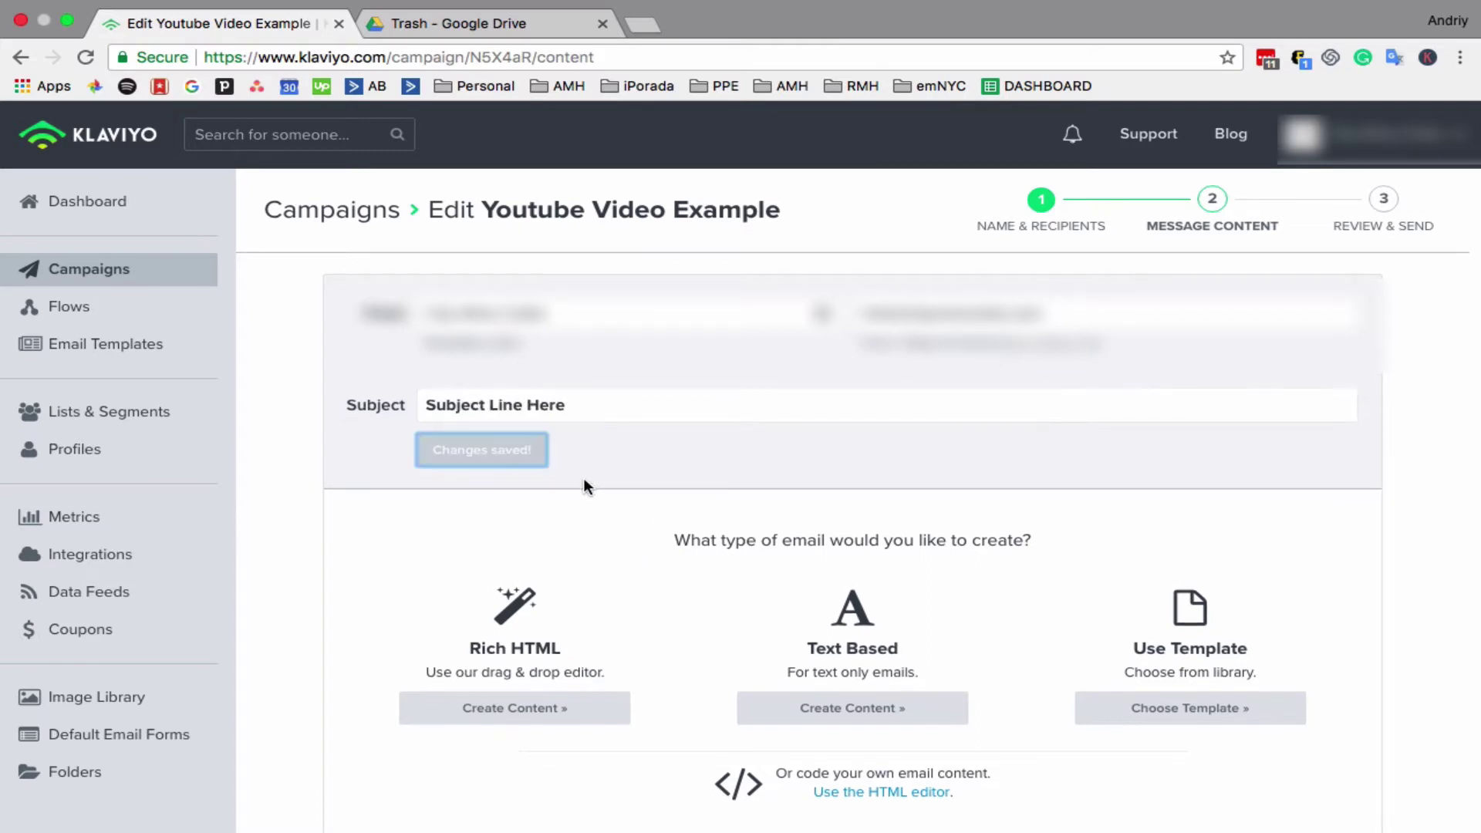
scroll(512, 687, "down", 1)
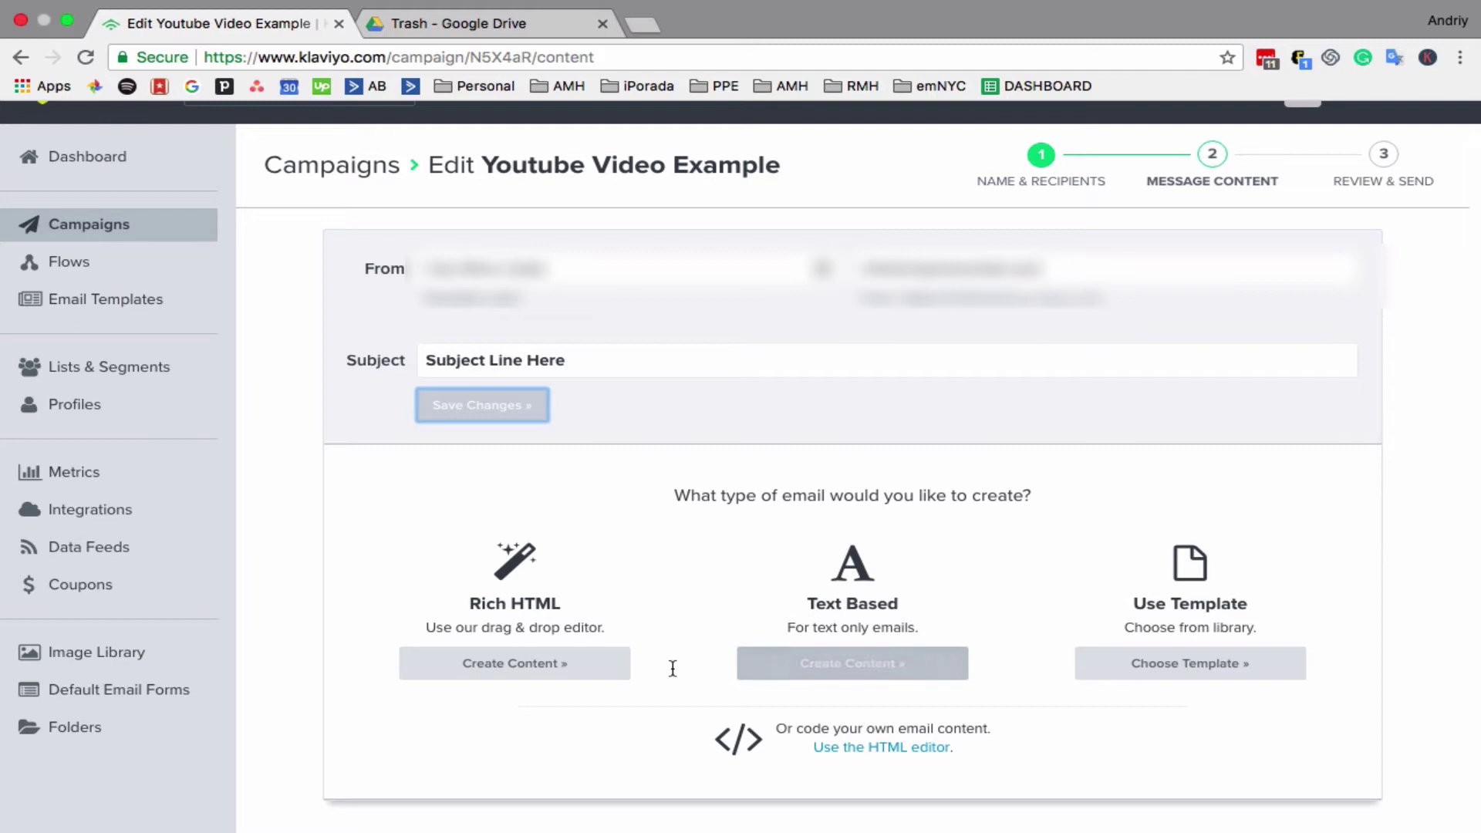
Pick the Flying Colors template from the Themed template library.
left_click(1149, 665)
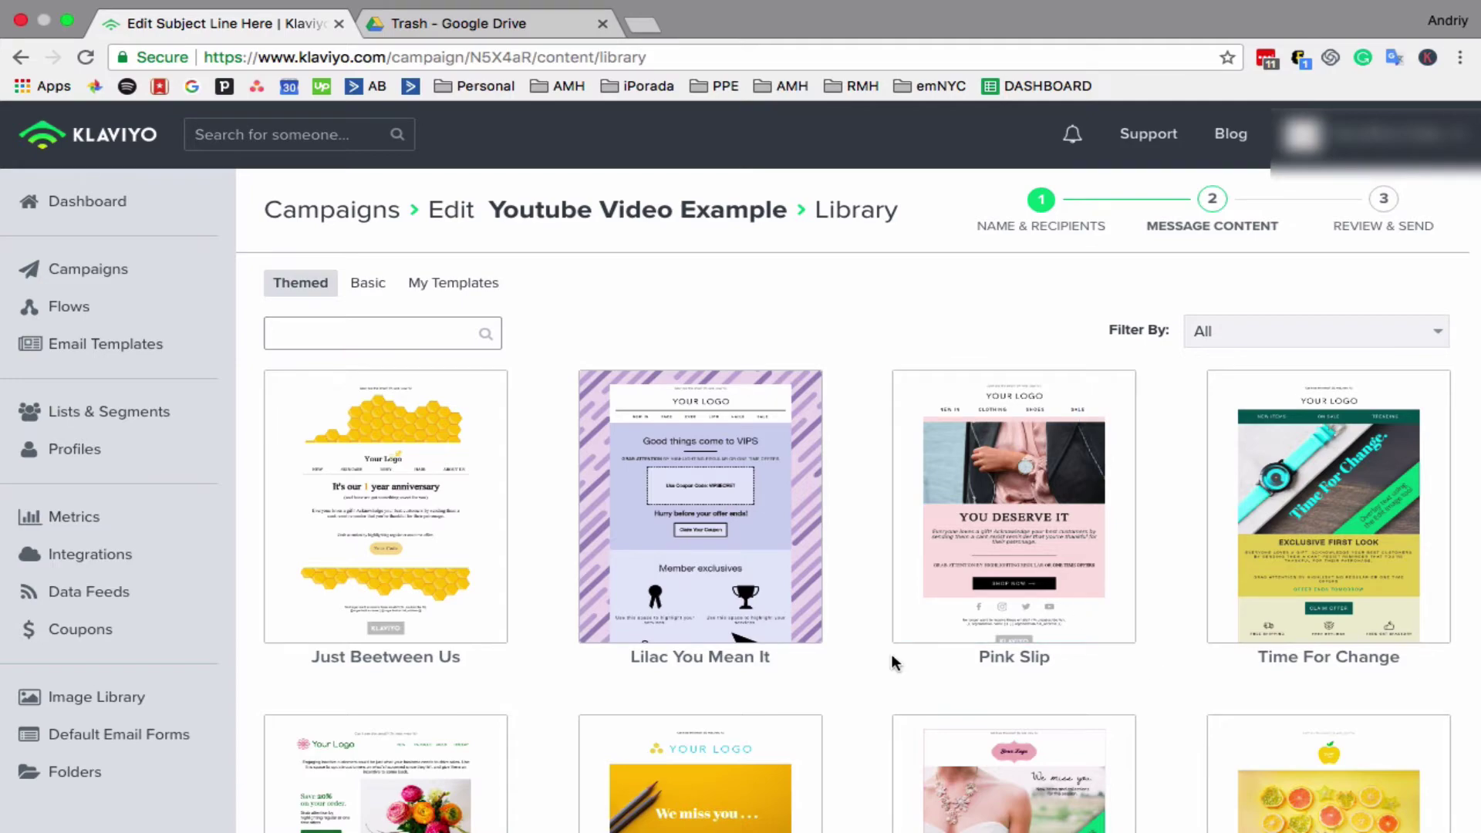
scroll(893, 661, "down", 10)
scroll(893, 661, "up", 10)
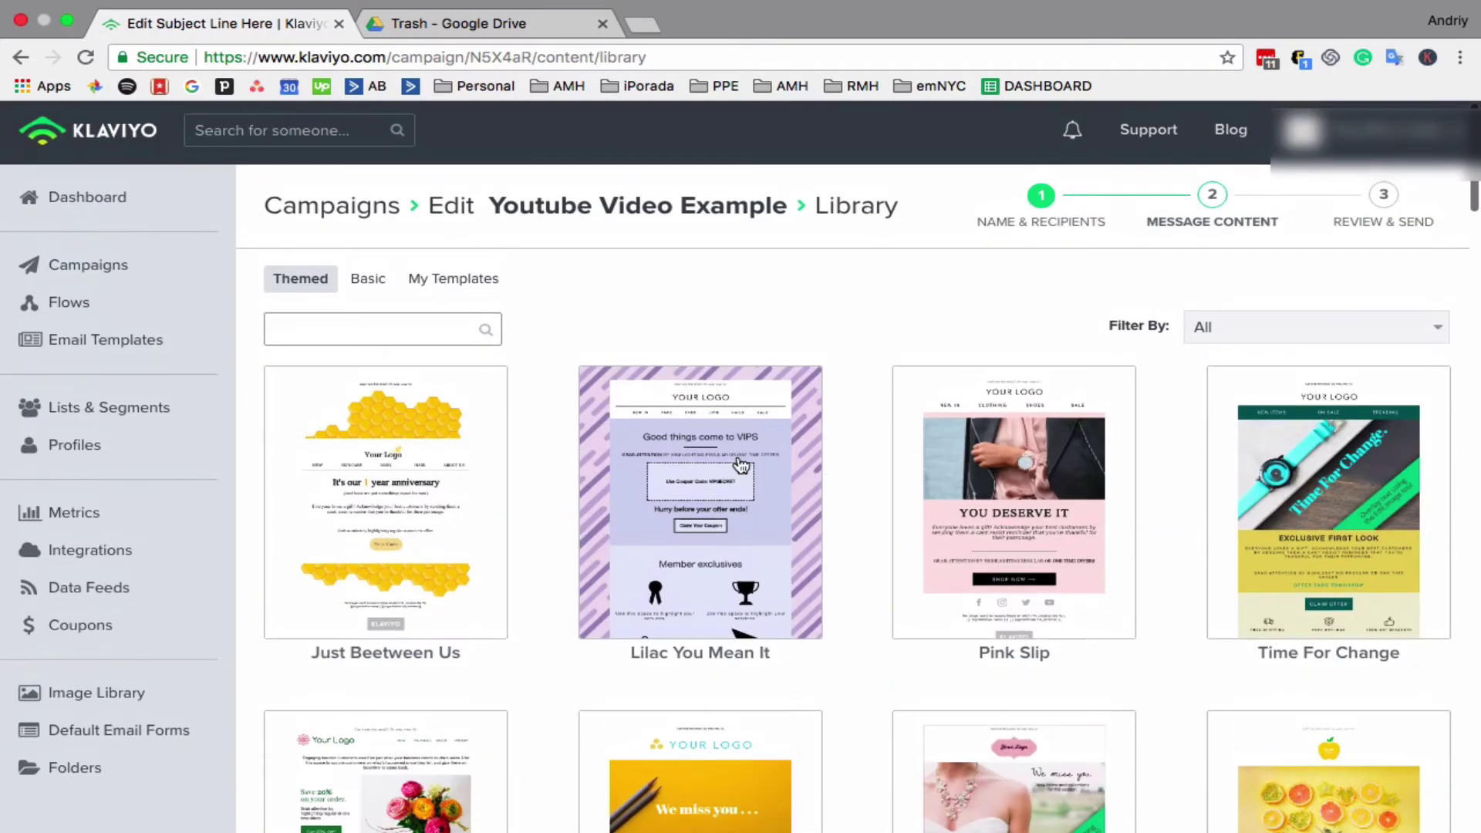
scroll(713, 476, "down", 2)
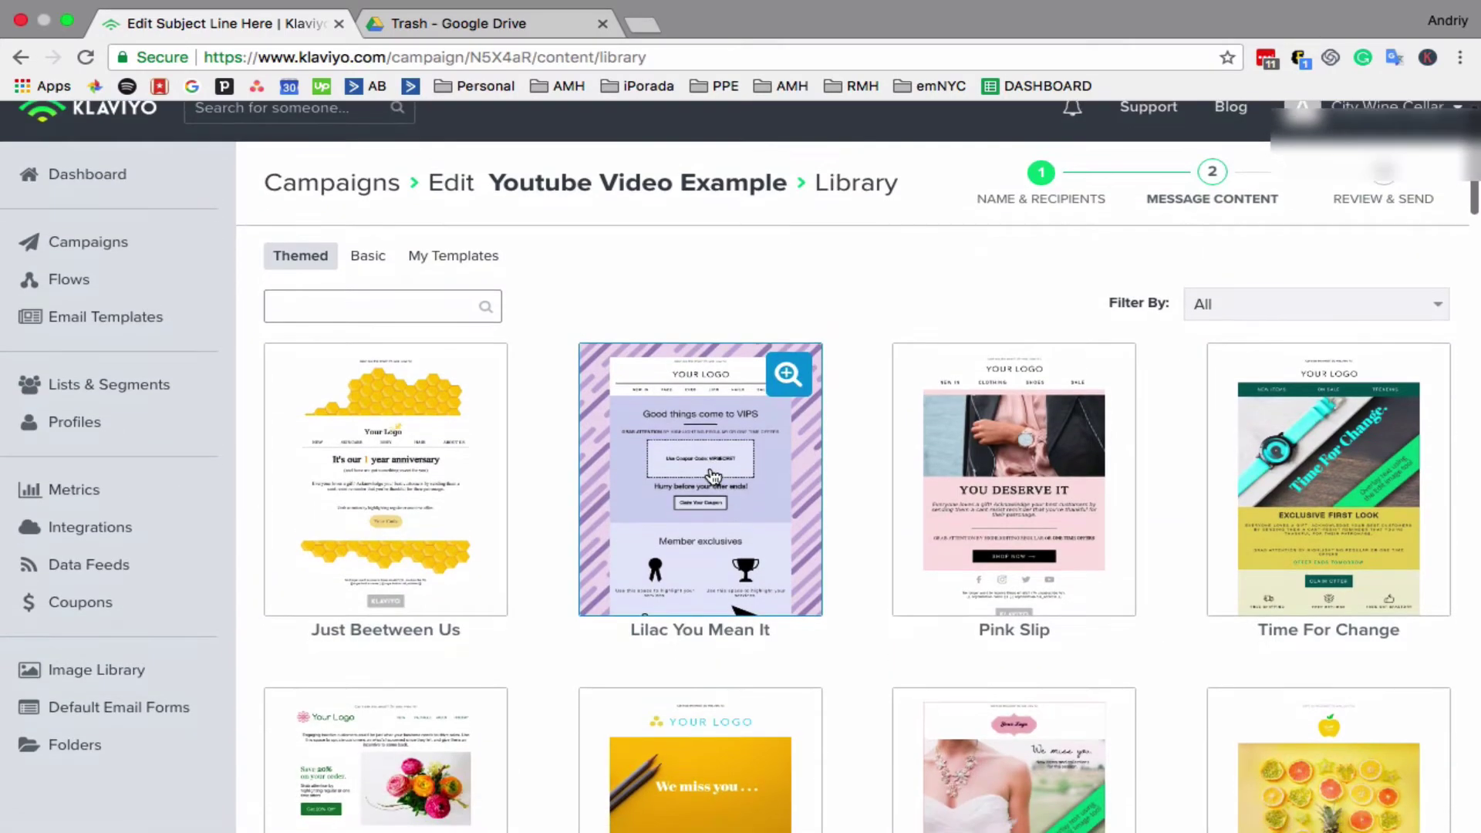
scroll(714, 476, "down", 5)
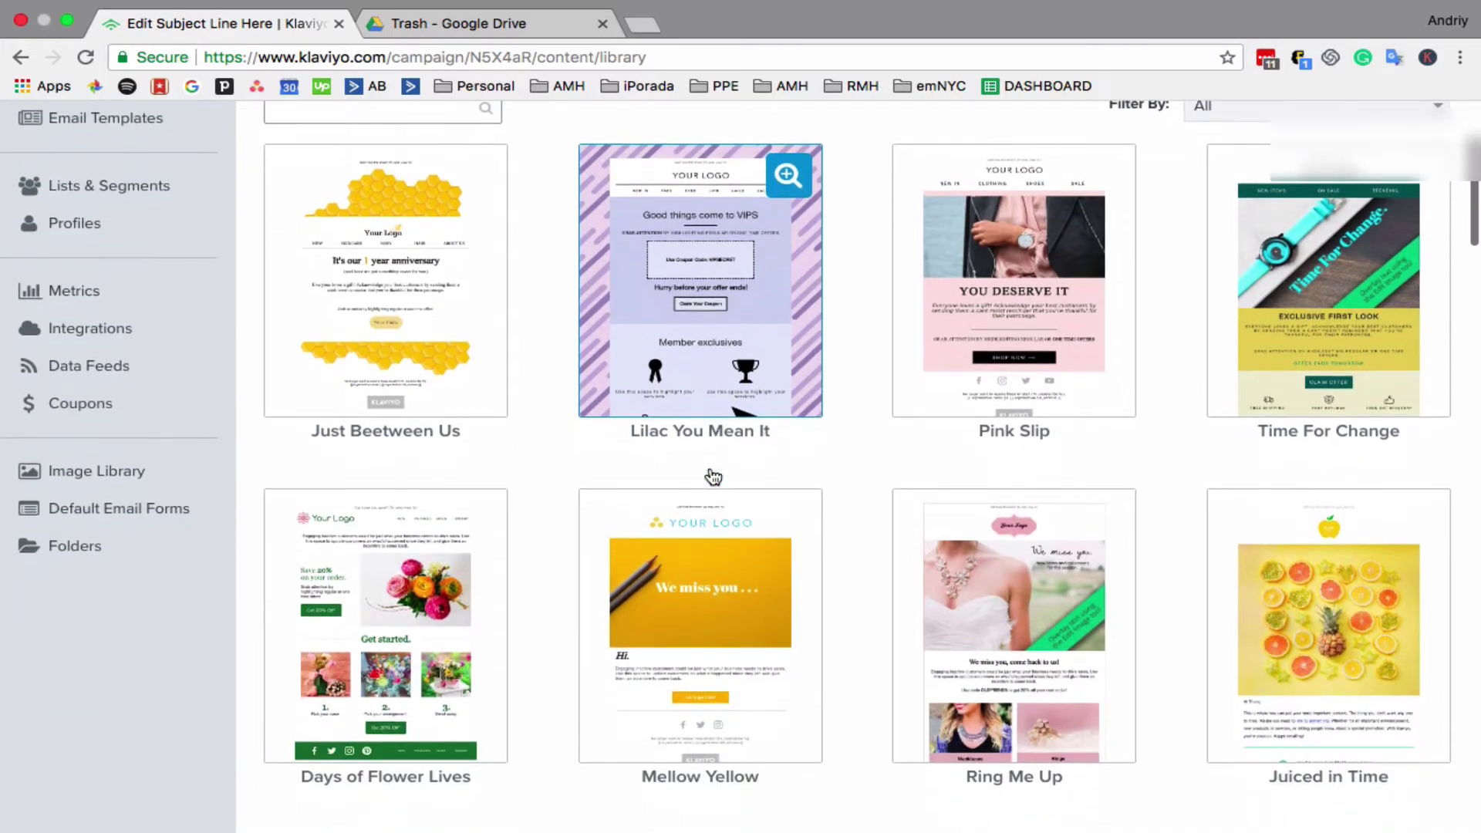
scroll(919, 638, "down", 14)
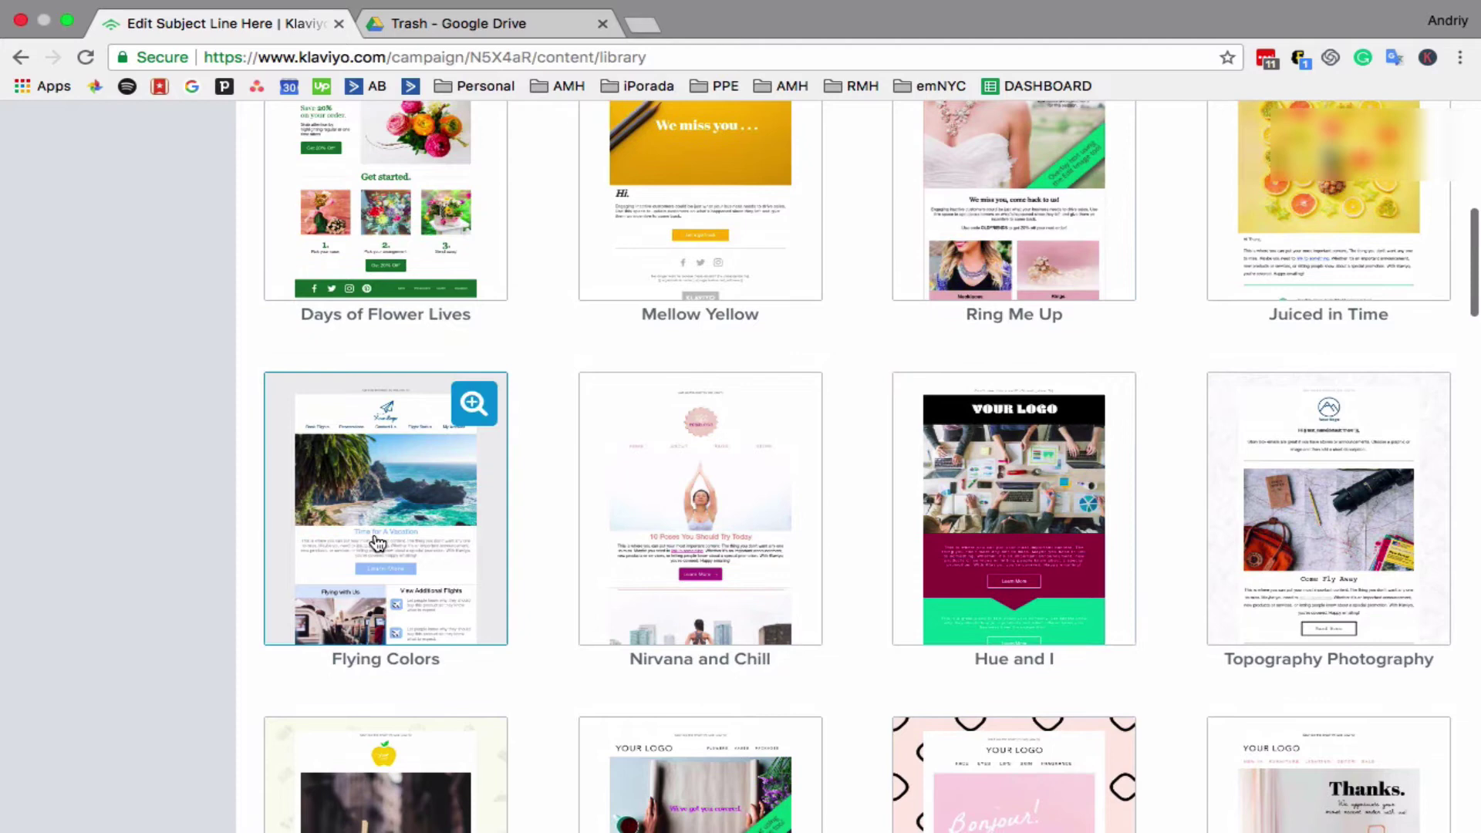
left_click(376, 539)
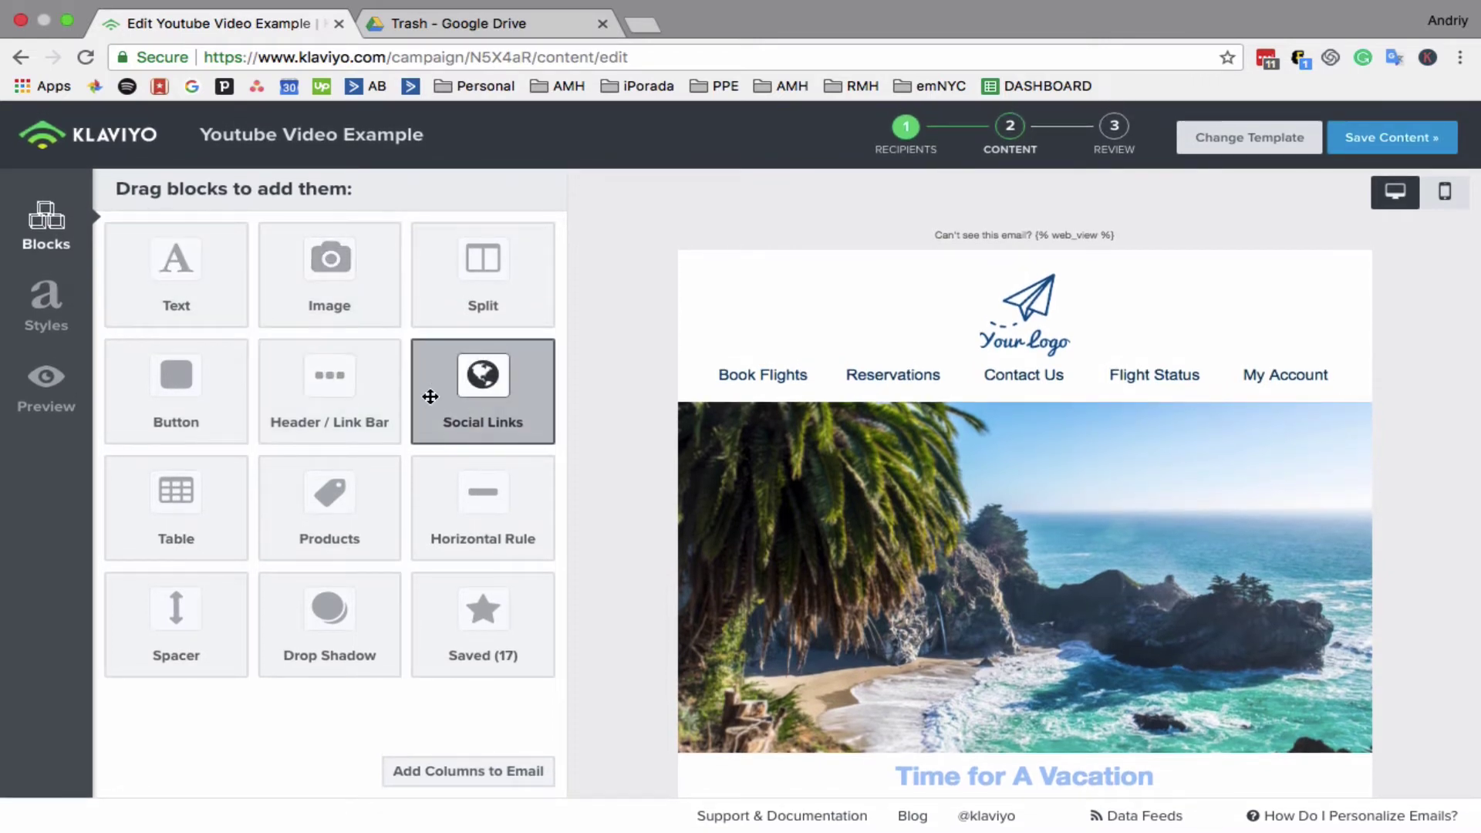
mouse_move(753, 668)
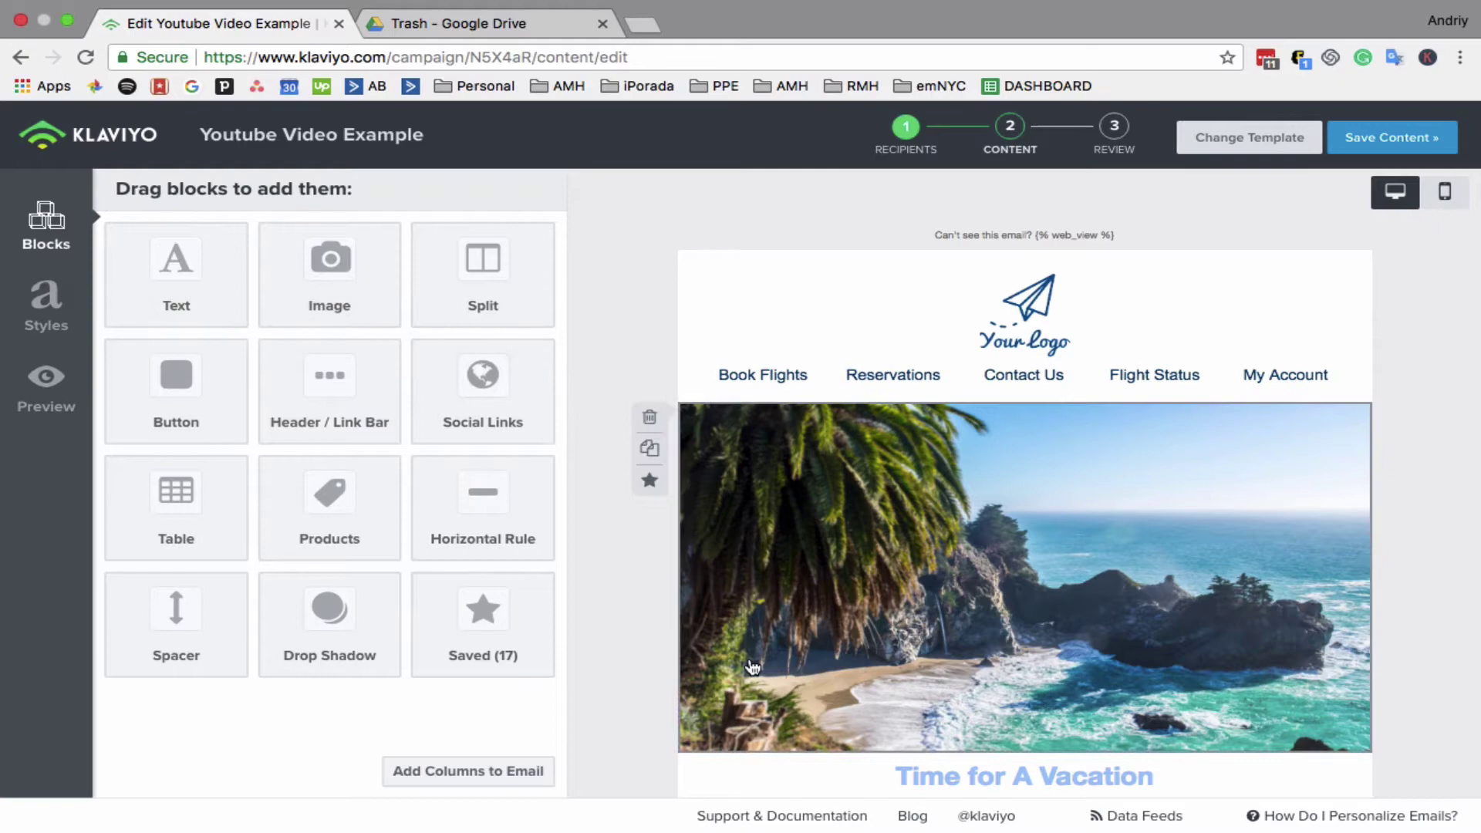
scroll(816, 589, "down", 5)
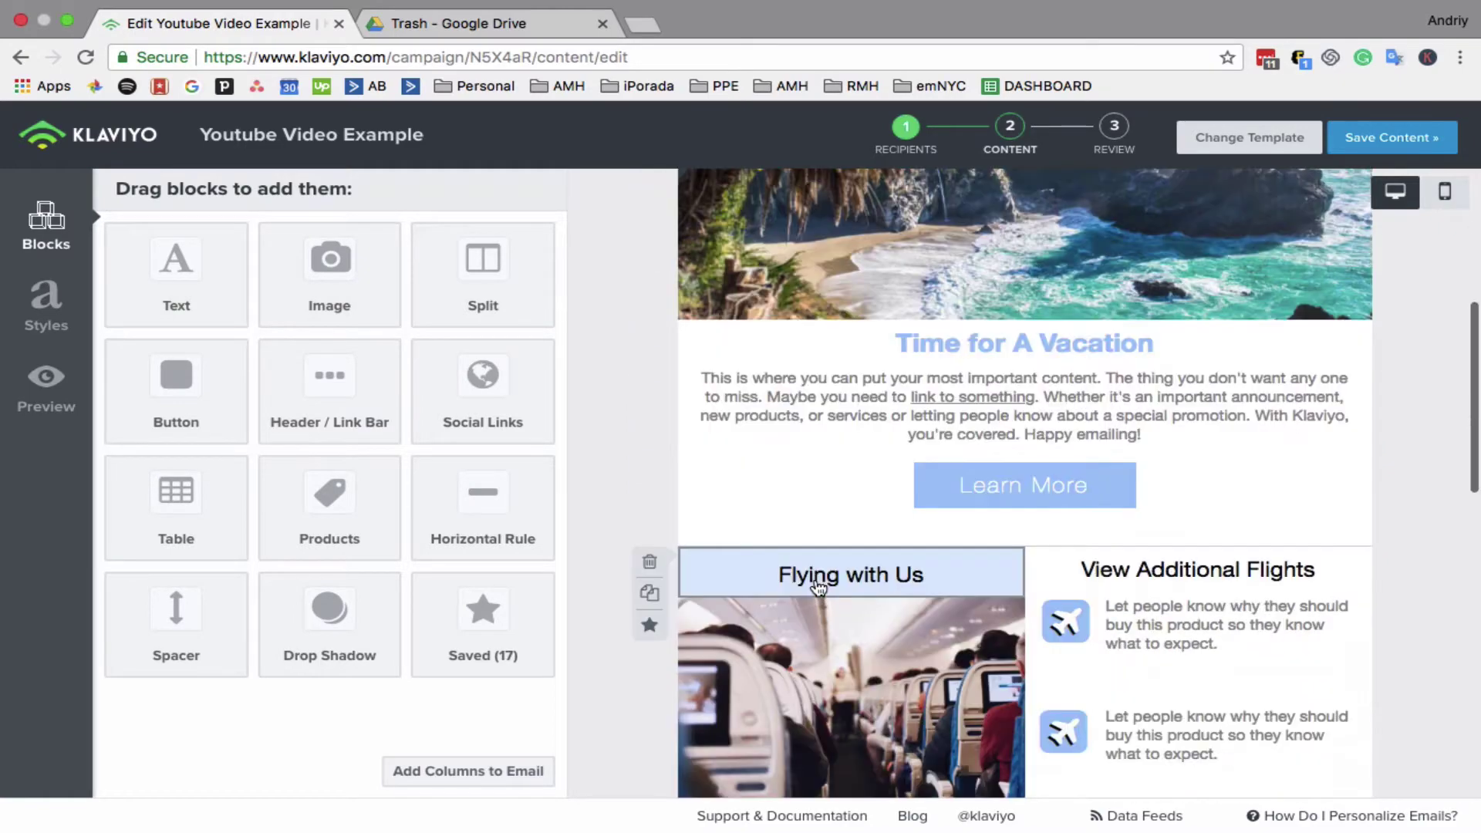
scroll(852, 647, "up", 1)
scroll(855, 648, "down", 3)
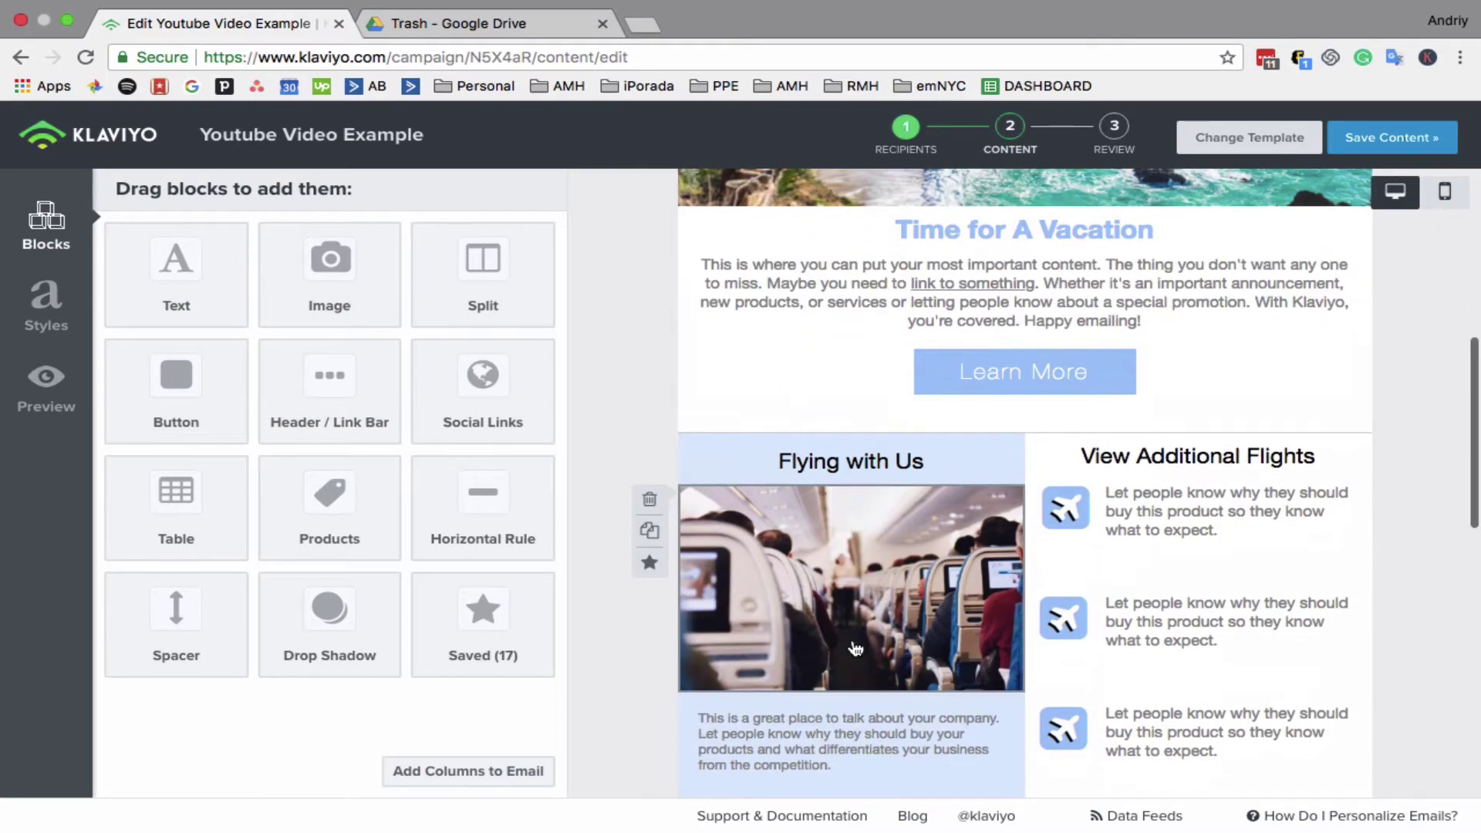
scroll(853, 621, "up", 10)
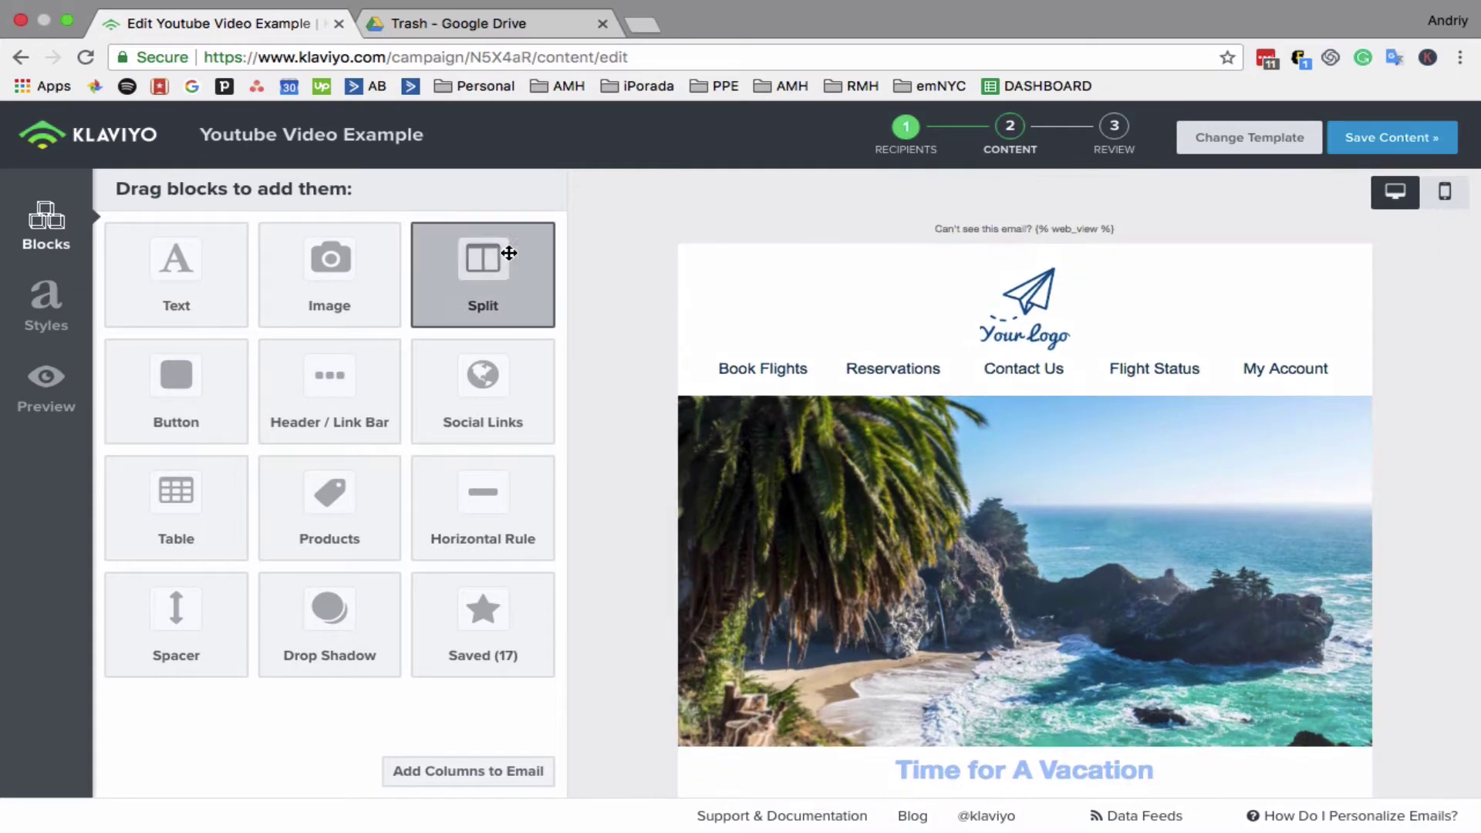
Add and save a text block and an empty image block above the hero image.
left_click_drag(208, 278, 864, 408)
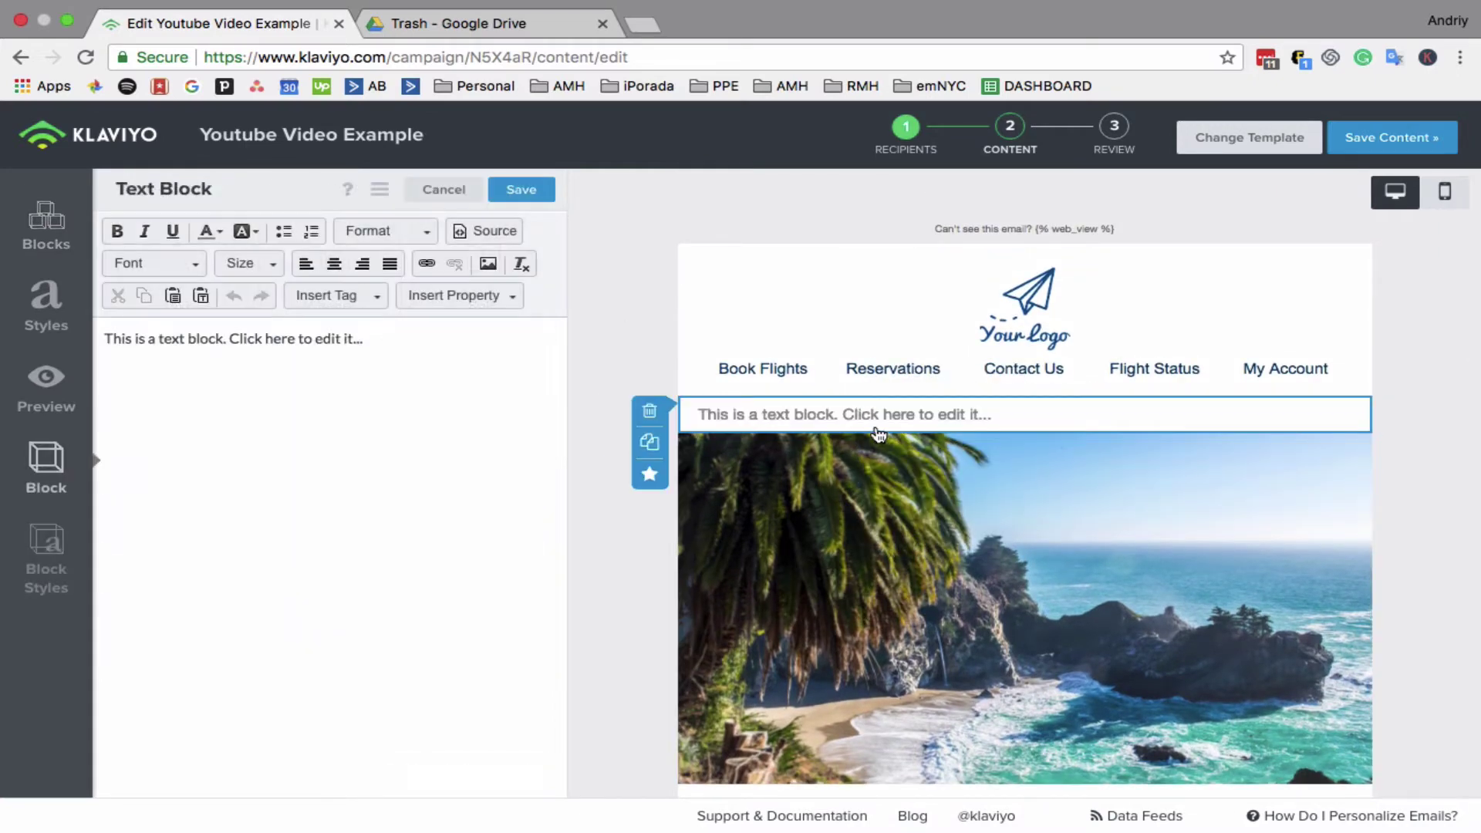
left_click(540, 188)
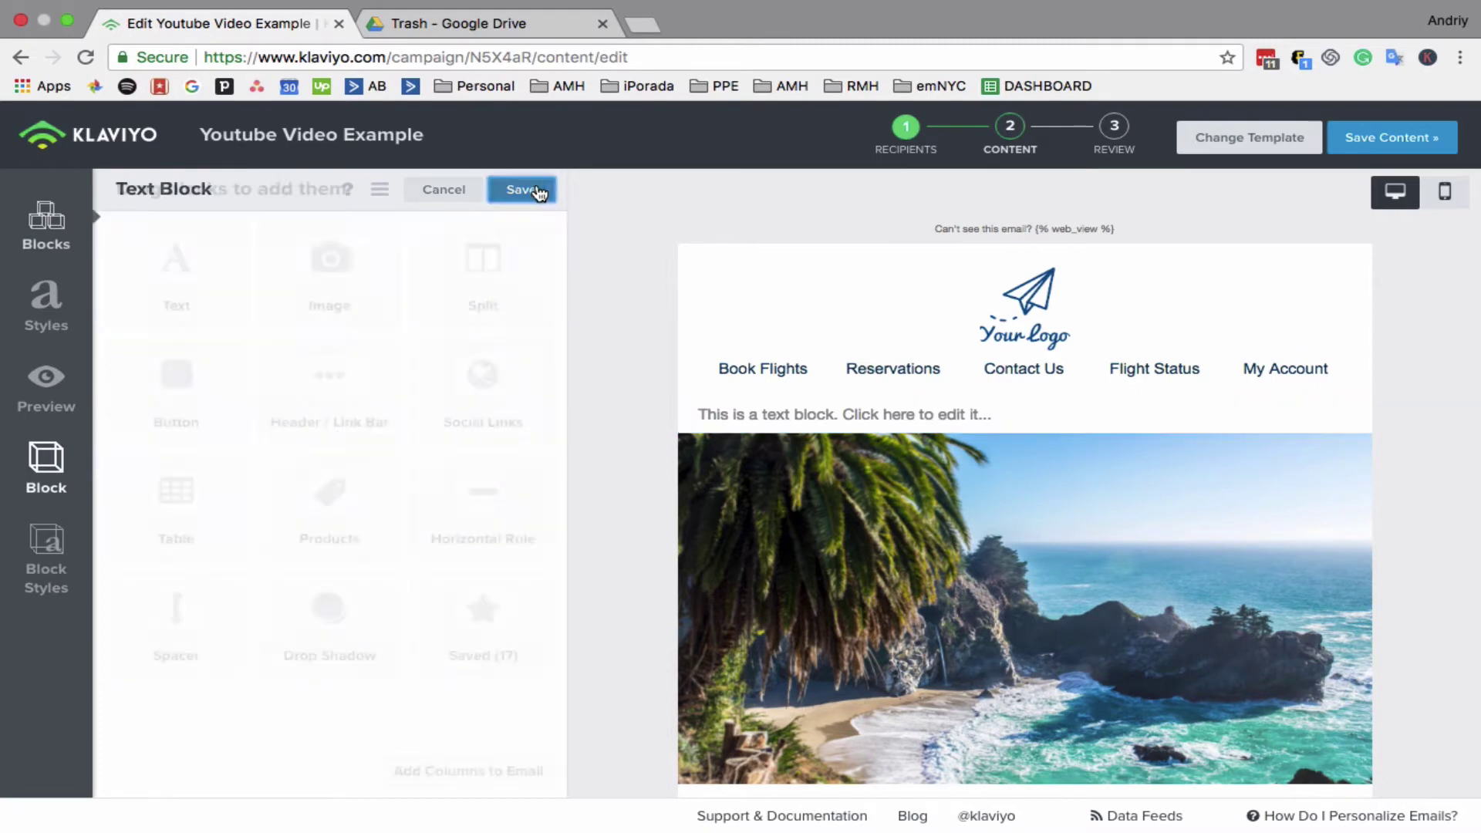
left_click_drag(380, 265, 744, 391)
left_click(521, 190)
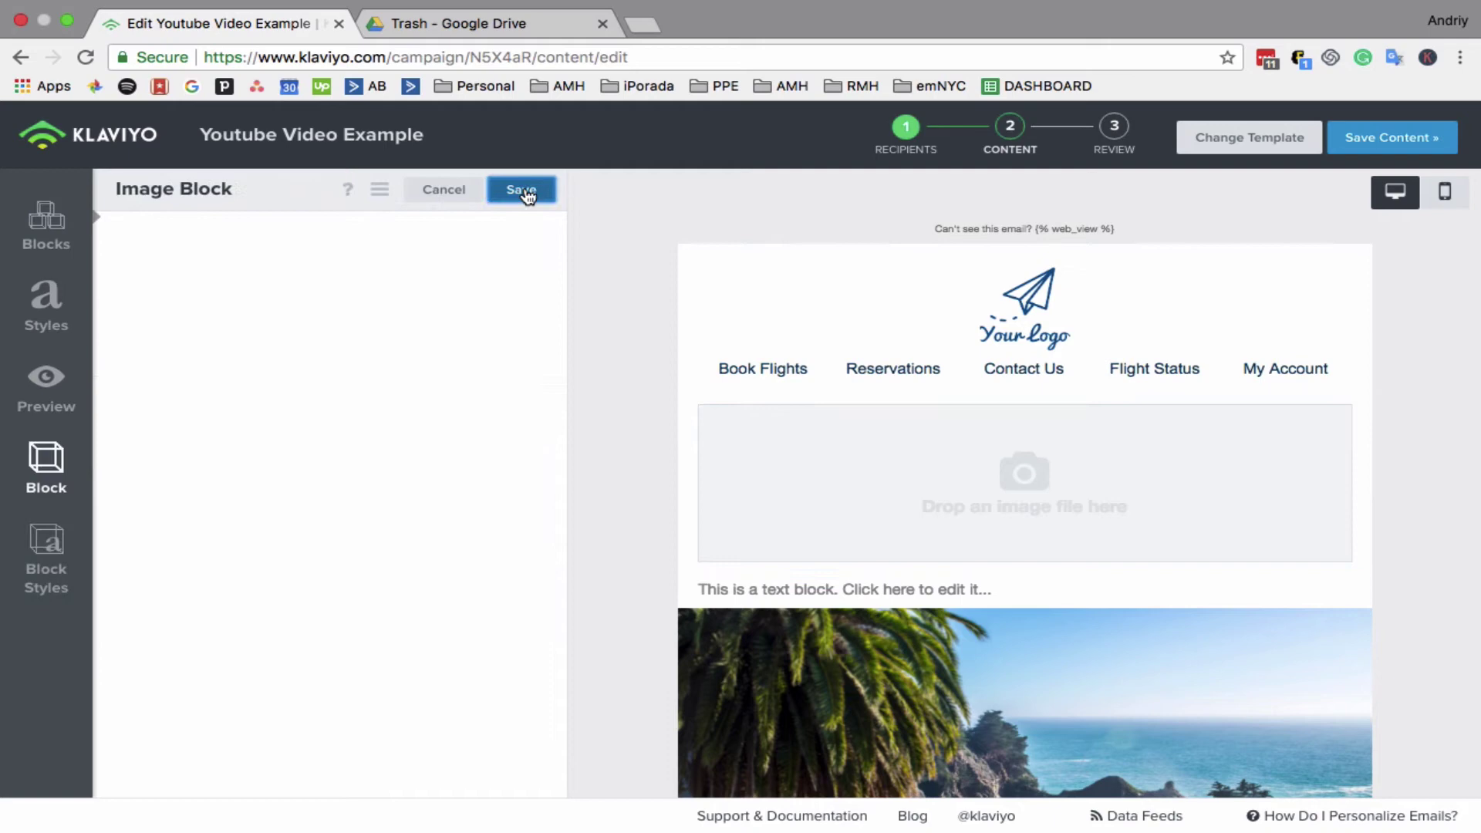
Insert a two-column split block with equal column widths above the image.
left_click_drag(490, 279, 974, 412)
mouse_move(379, 301)
left_mouse_down()
mouse_move(308, 301)
mouse_move(556, 309)
mouse_move(358, 311)
left_mouse_up()
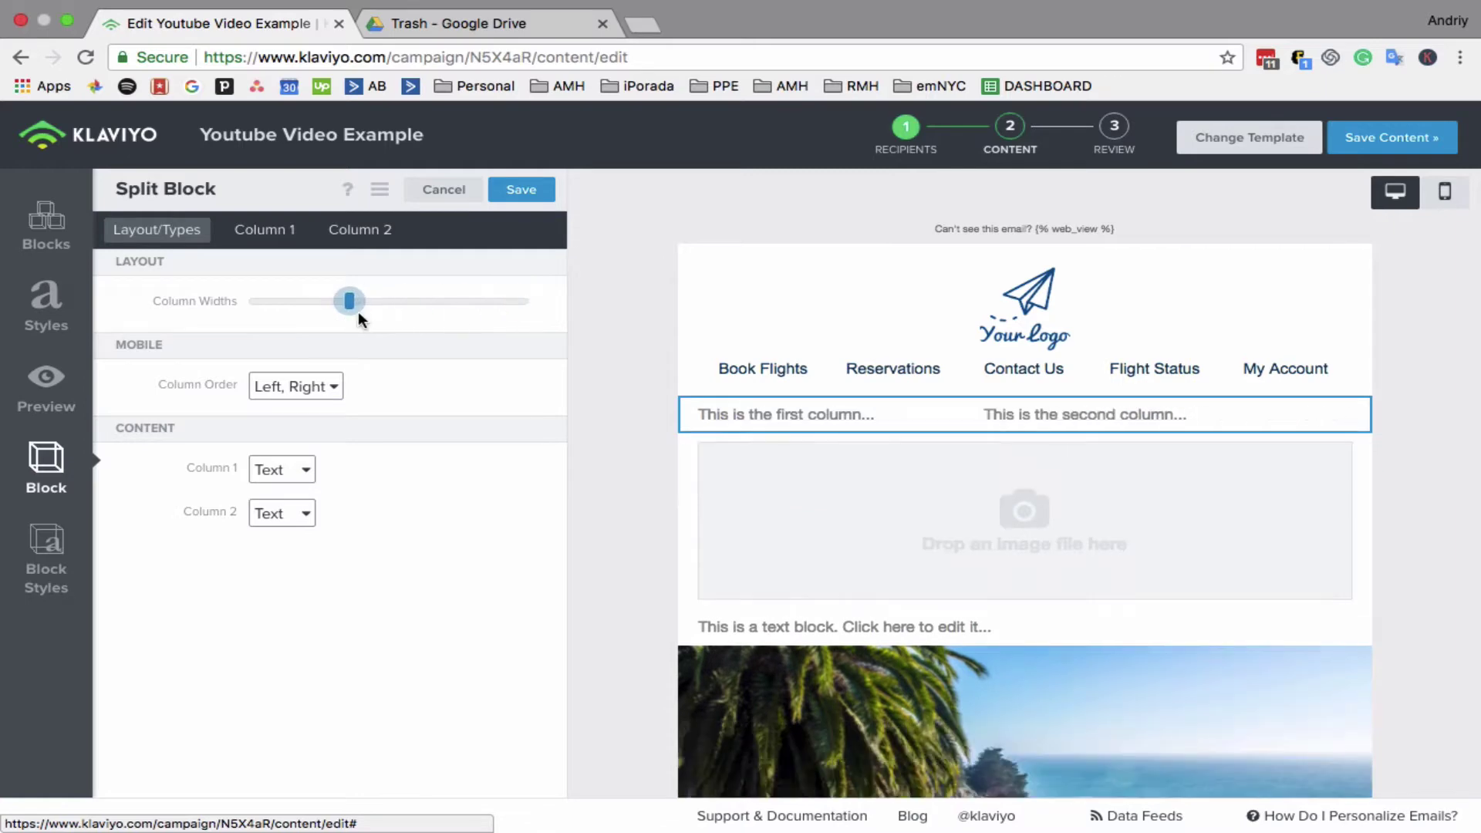
left_click(270, 235)
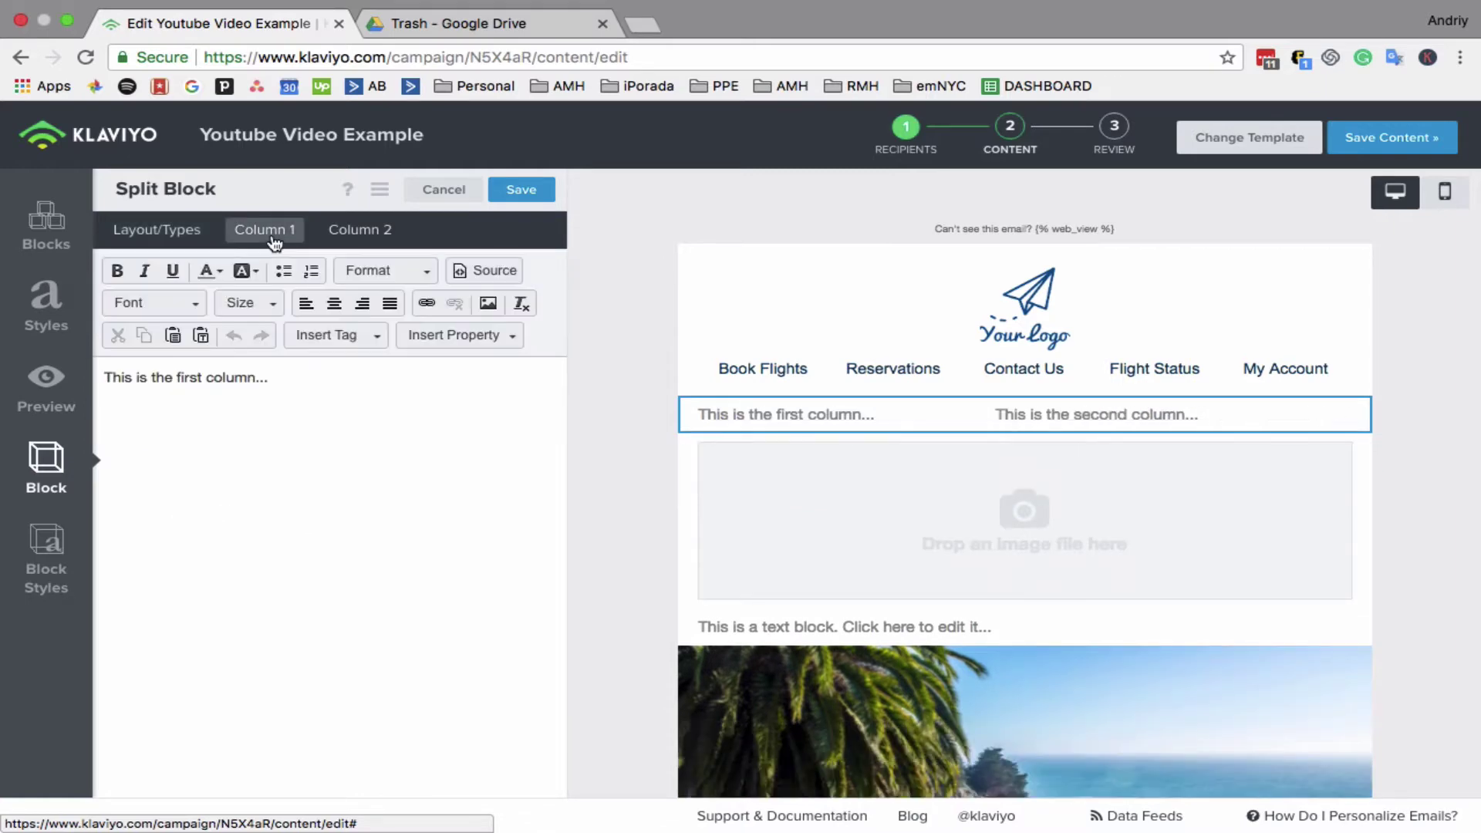
left_click(326, 232)
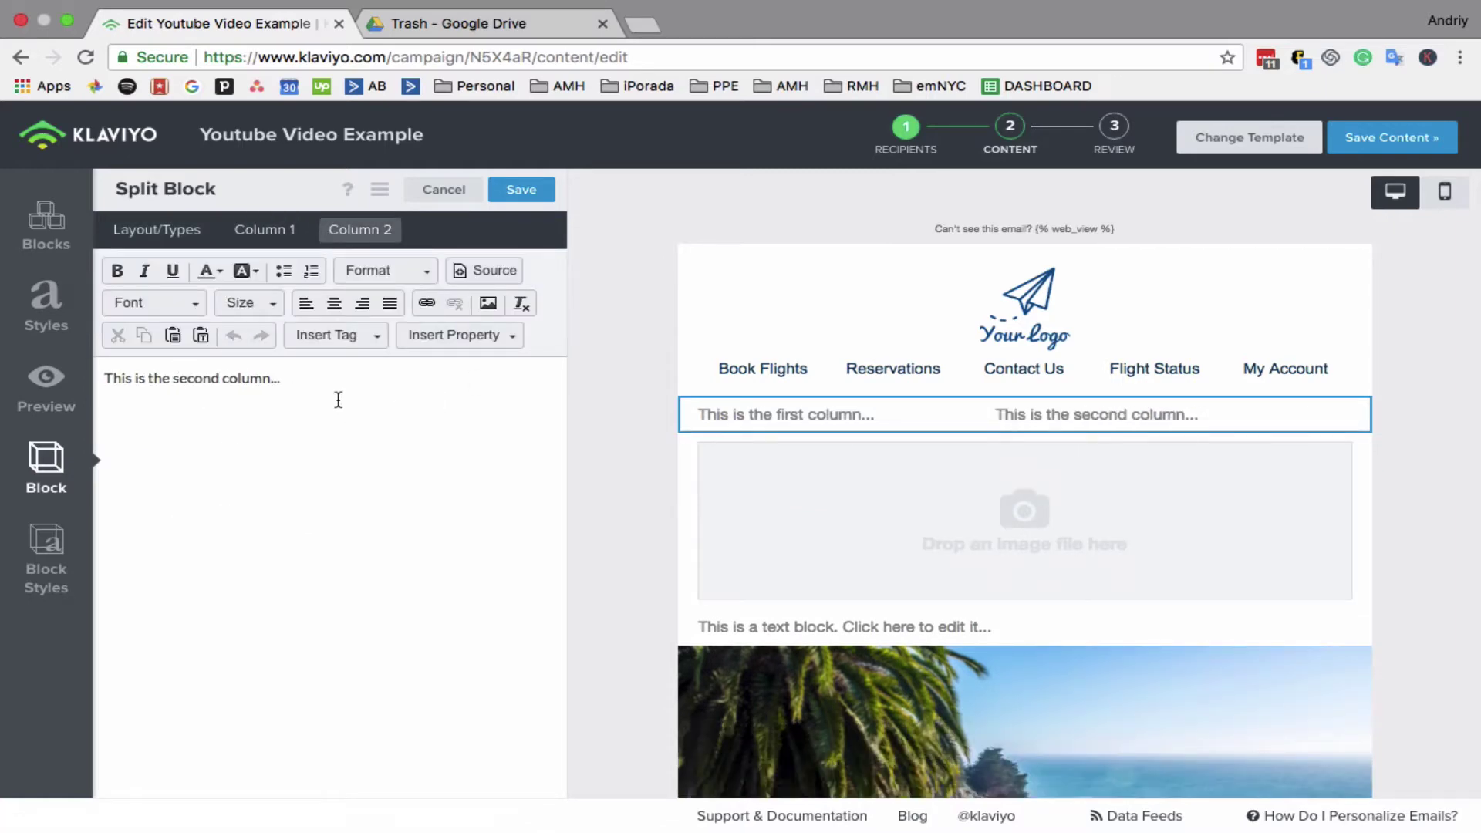
Save the split block, add a button below the nav links, and set background #061836.
left_click(514, 189)
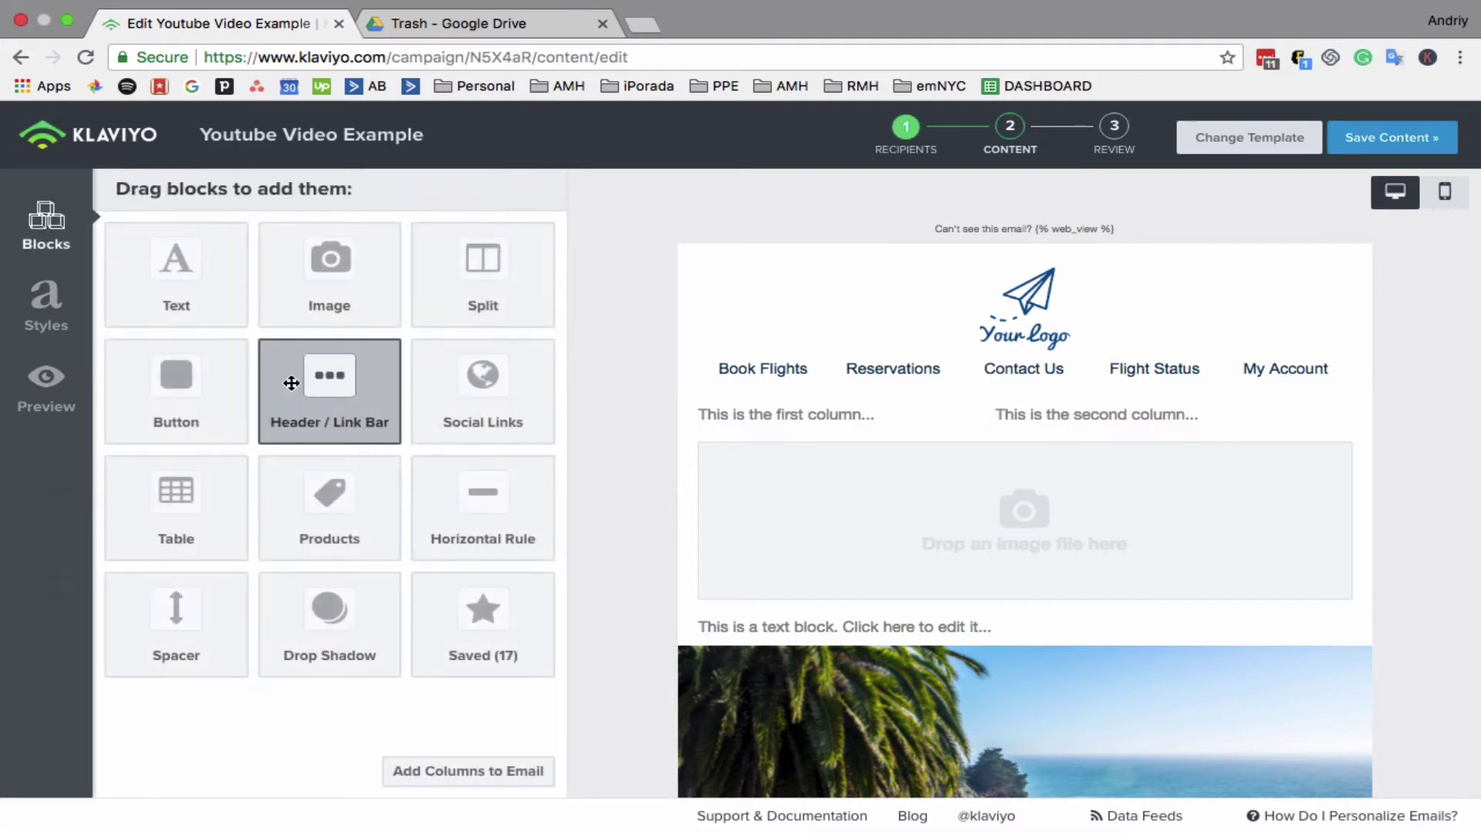
left_click_drag(185, 394, 895, 417)
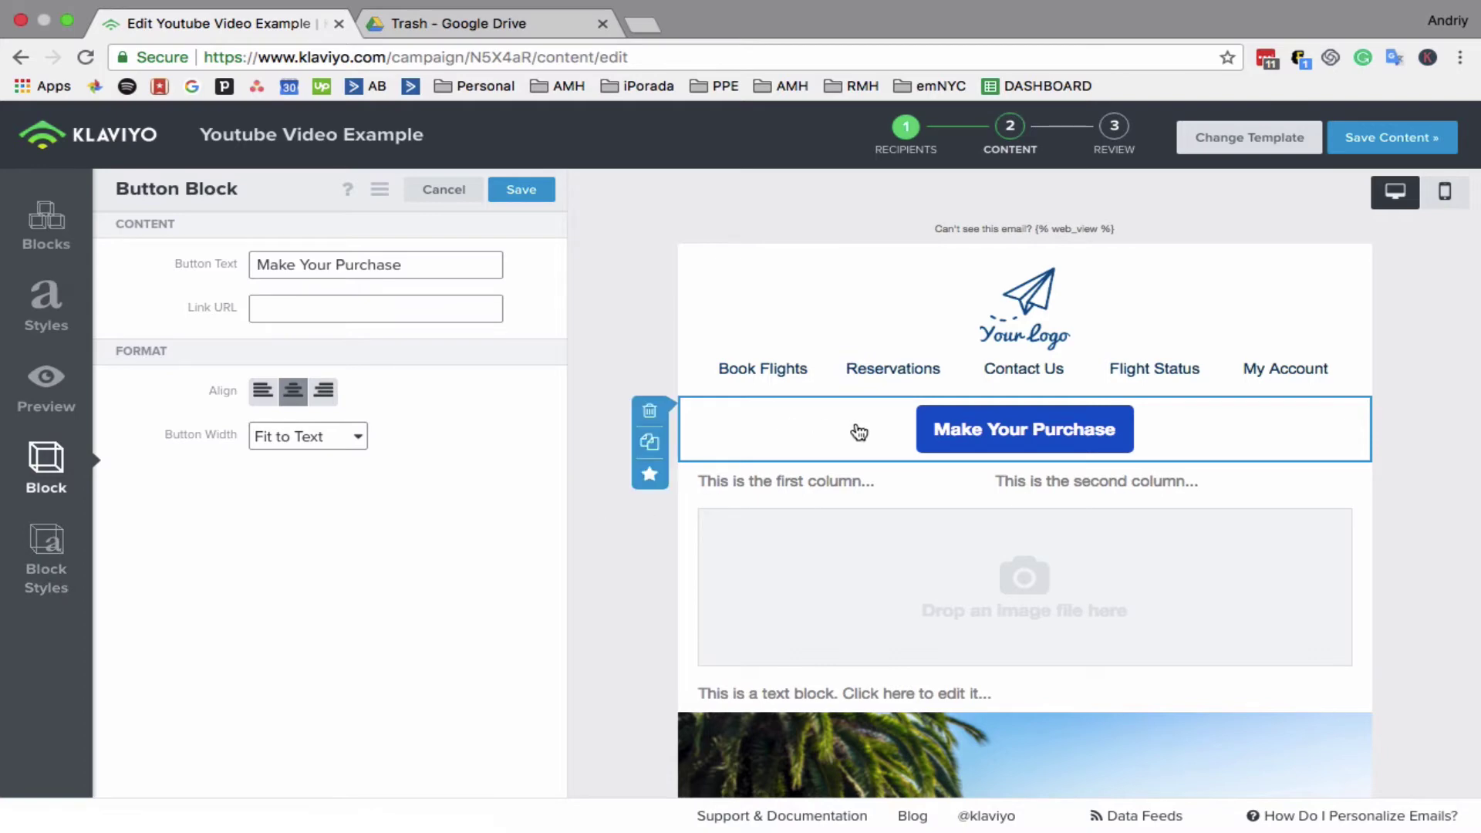
left_click(56, 550)
scroll(285, 409, "down", 3)
scroll(303, 266, "up", 3)
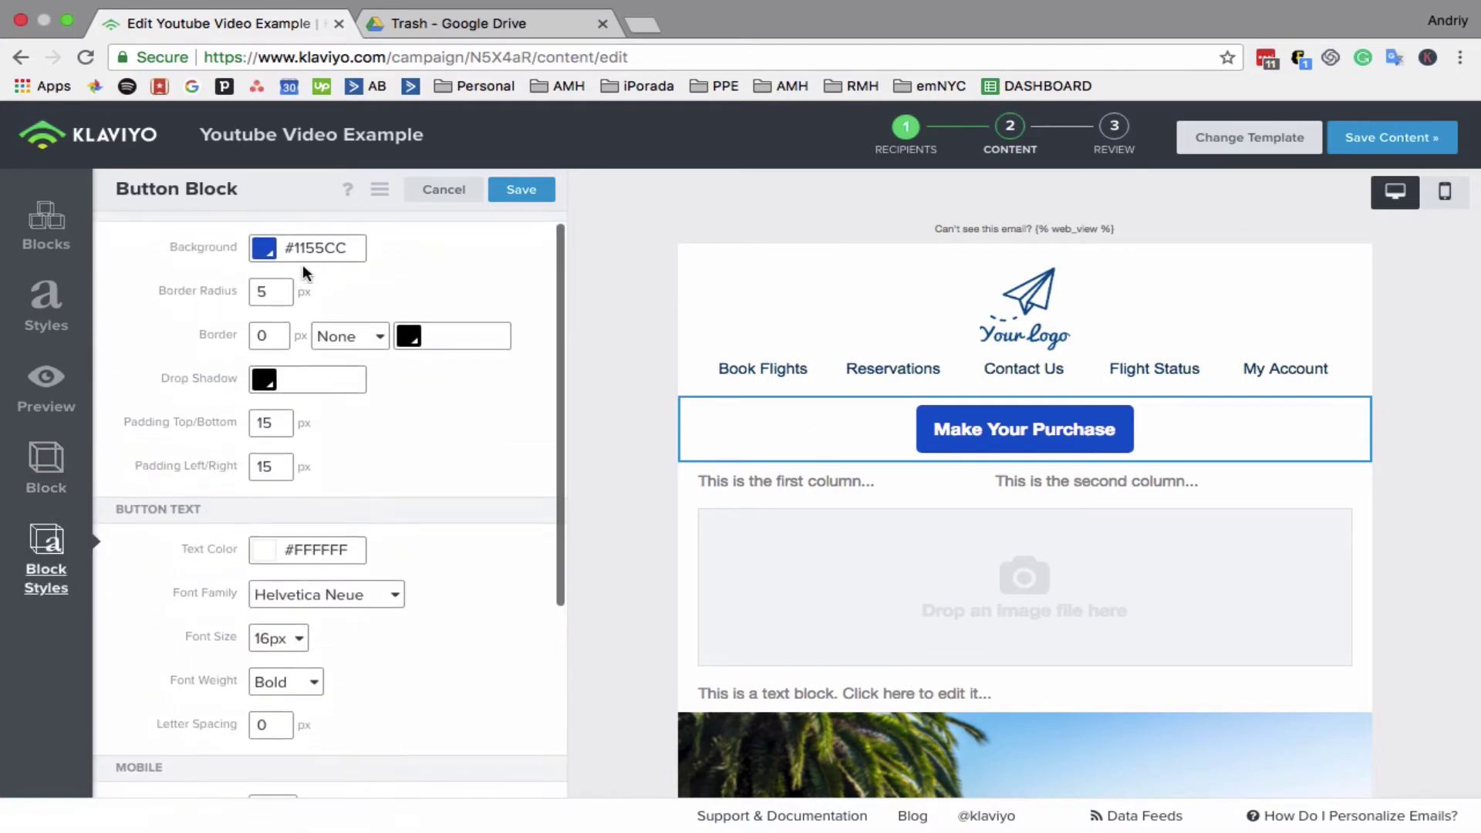
left_click(275, 249)
left_click_drag(374, 395, 404, 390)
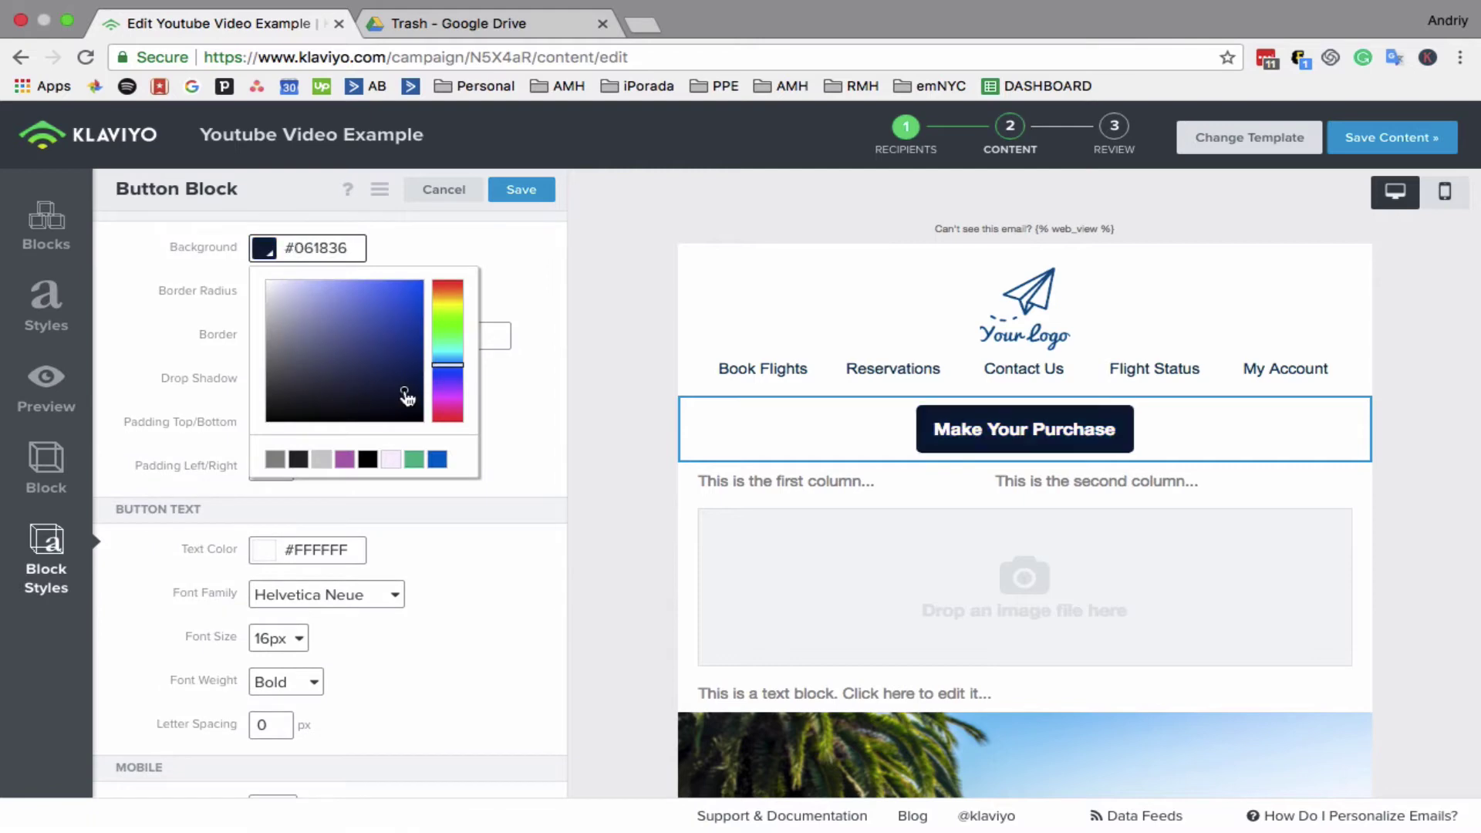
left_click(549, 249)
Give the button a Dashed border and 25 px border radius, then save it.
left_click(373, 333)
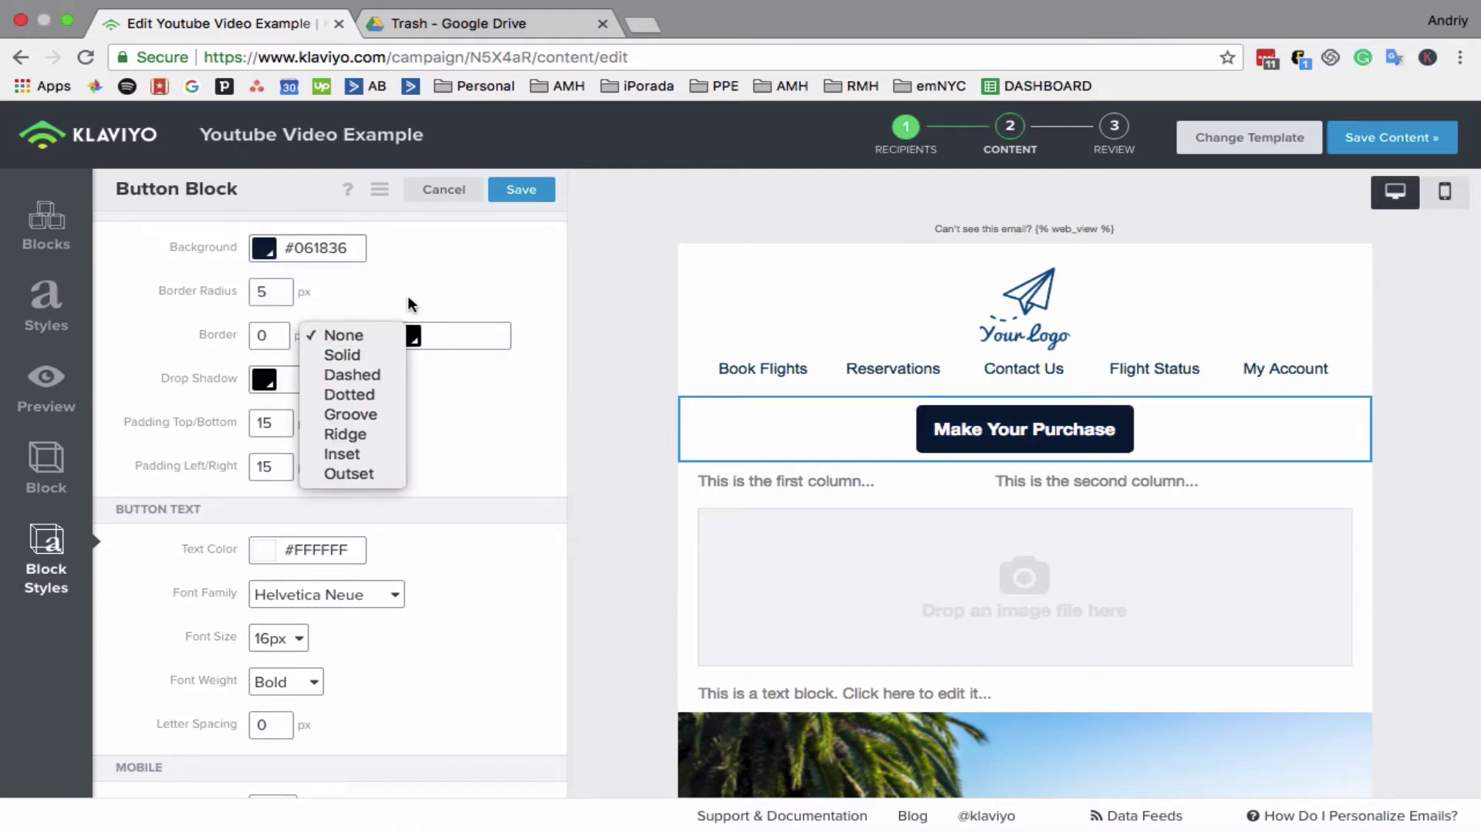
left_click(363, 378)
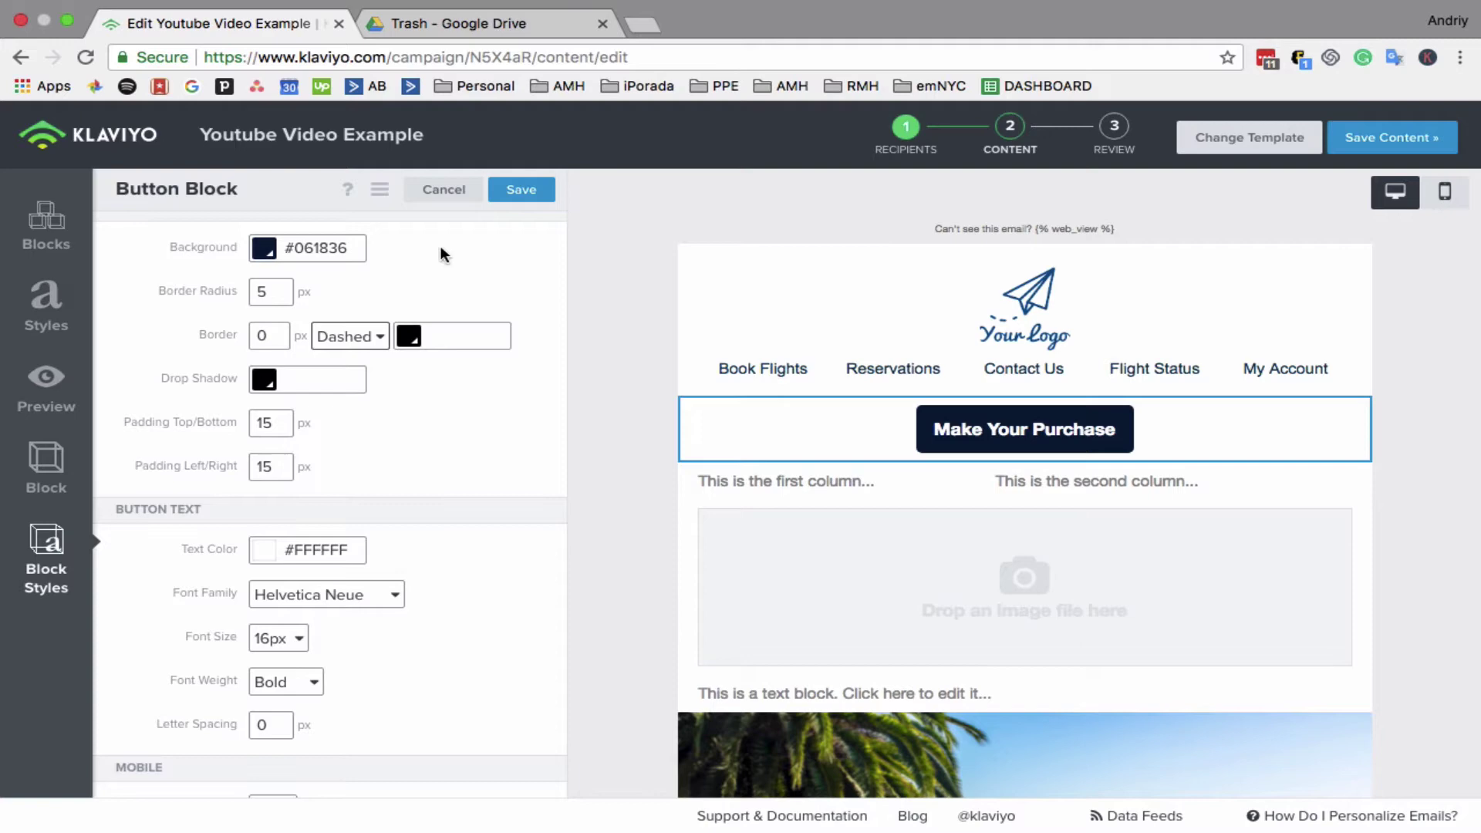
left_click_drag(292, 290, 238, 288)
type("25")
left_click(376, 293)
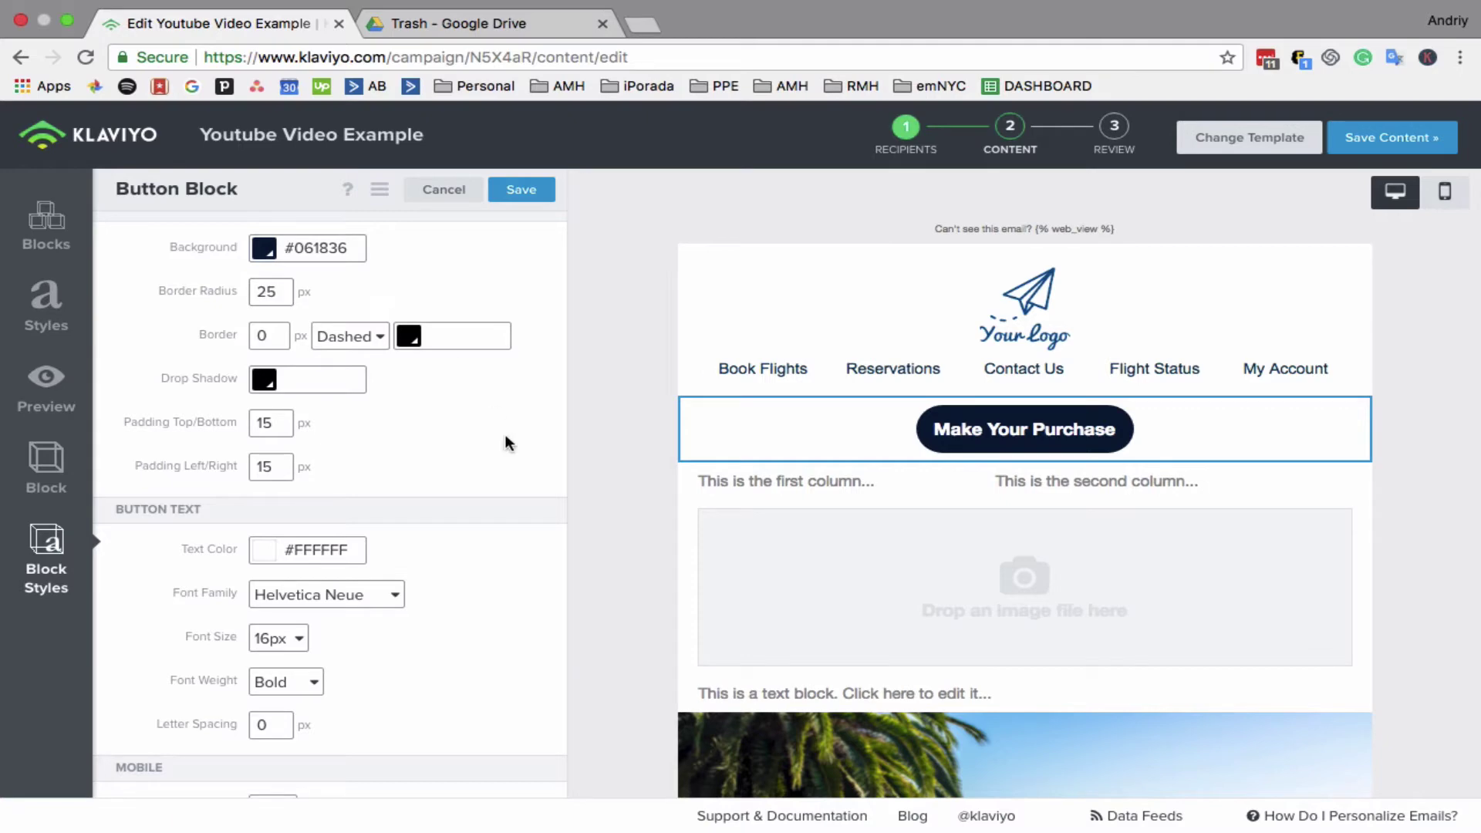
scroll(504, 433, "down", 5)
scroll(504, 433, "up", 5)
left_click(531, 187)
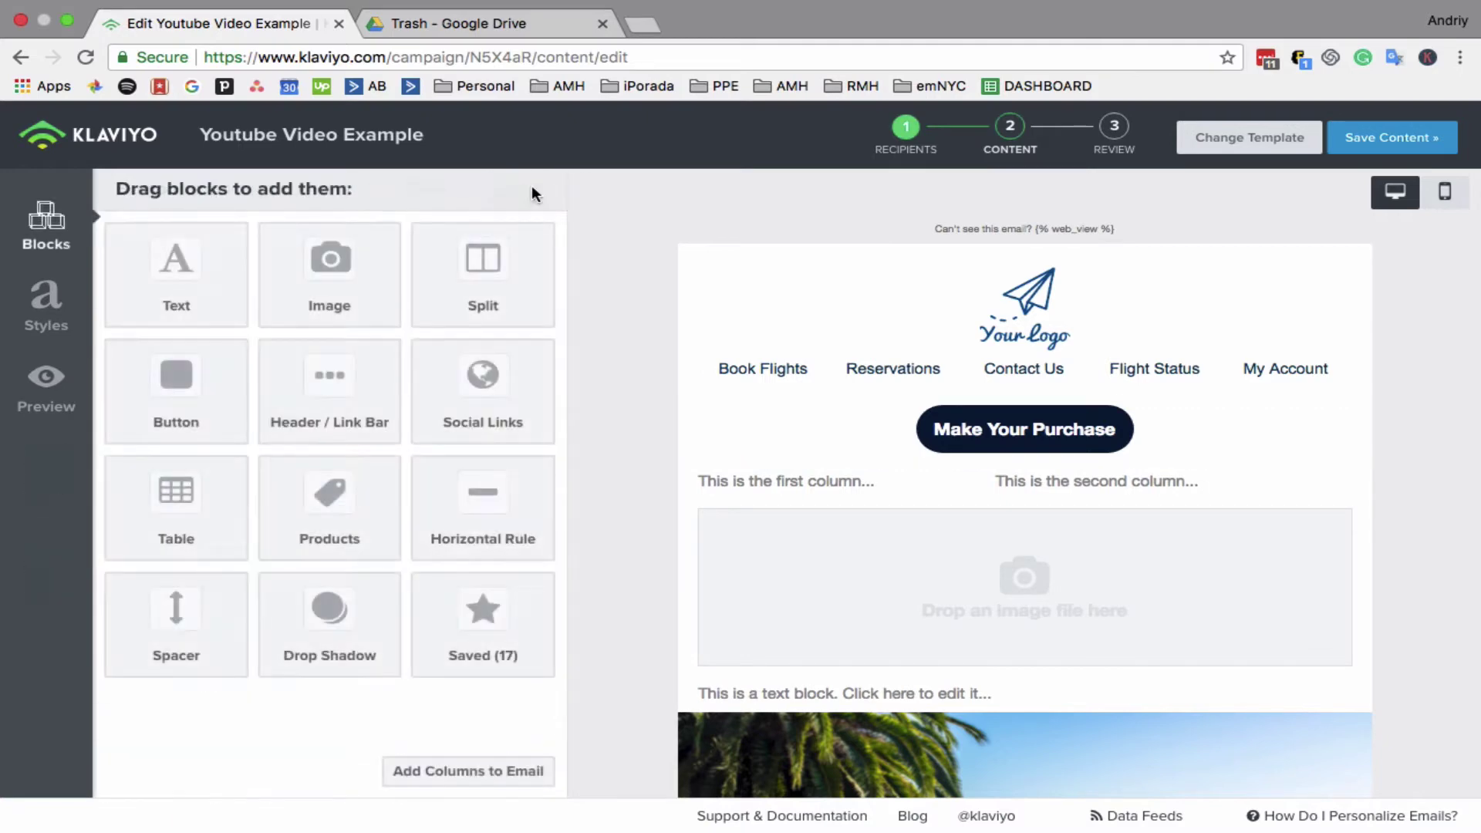
Add a links/buttons-only header link bar at the top of the email.
left_click_drag(308, 379, 1118, 324)
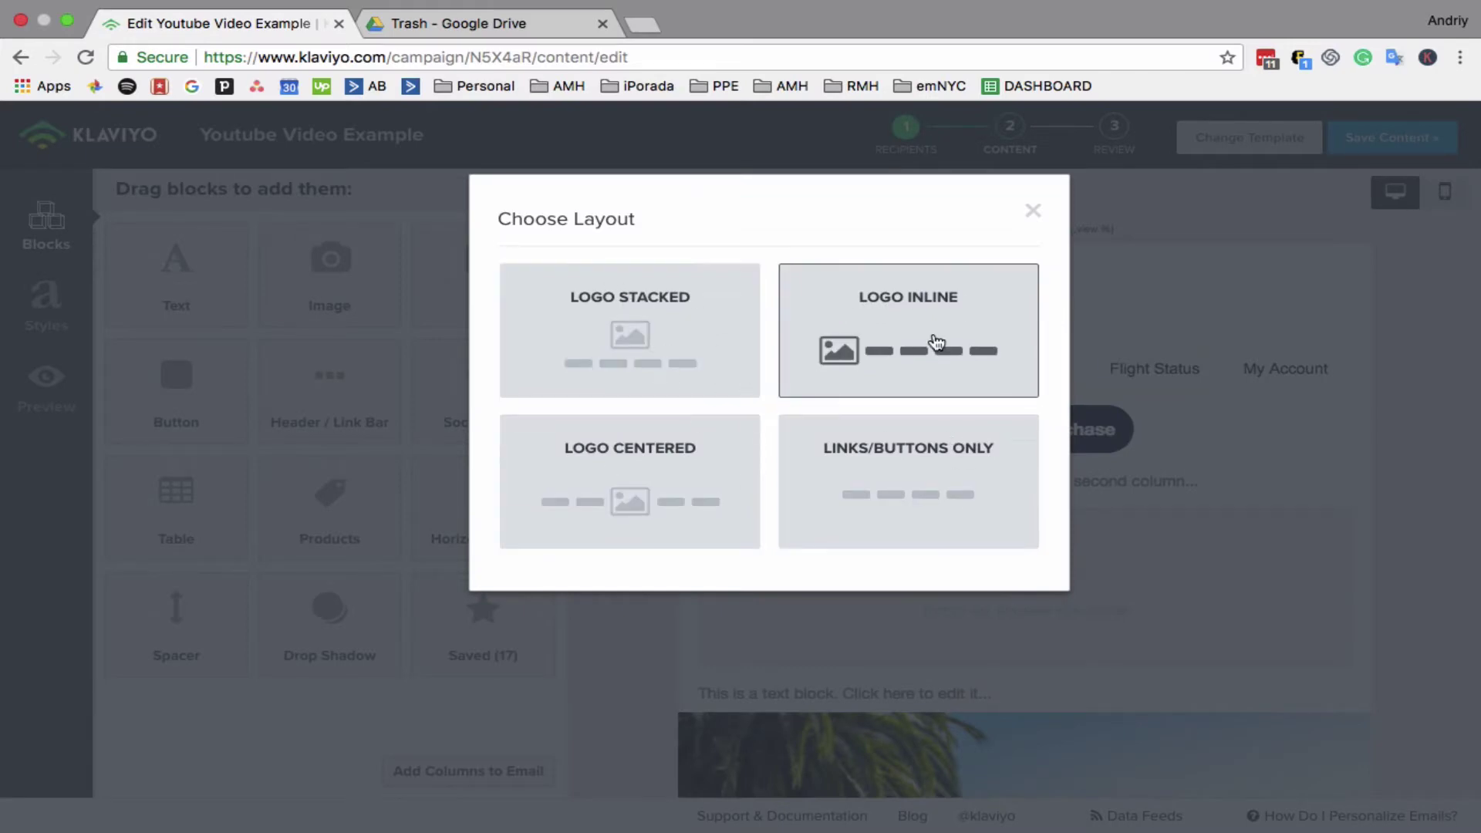
left_click(869, 473)
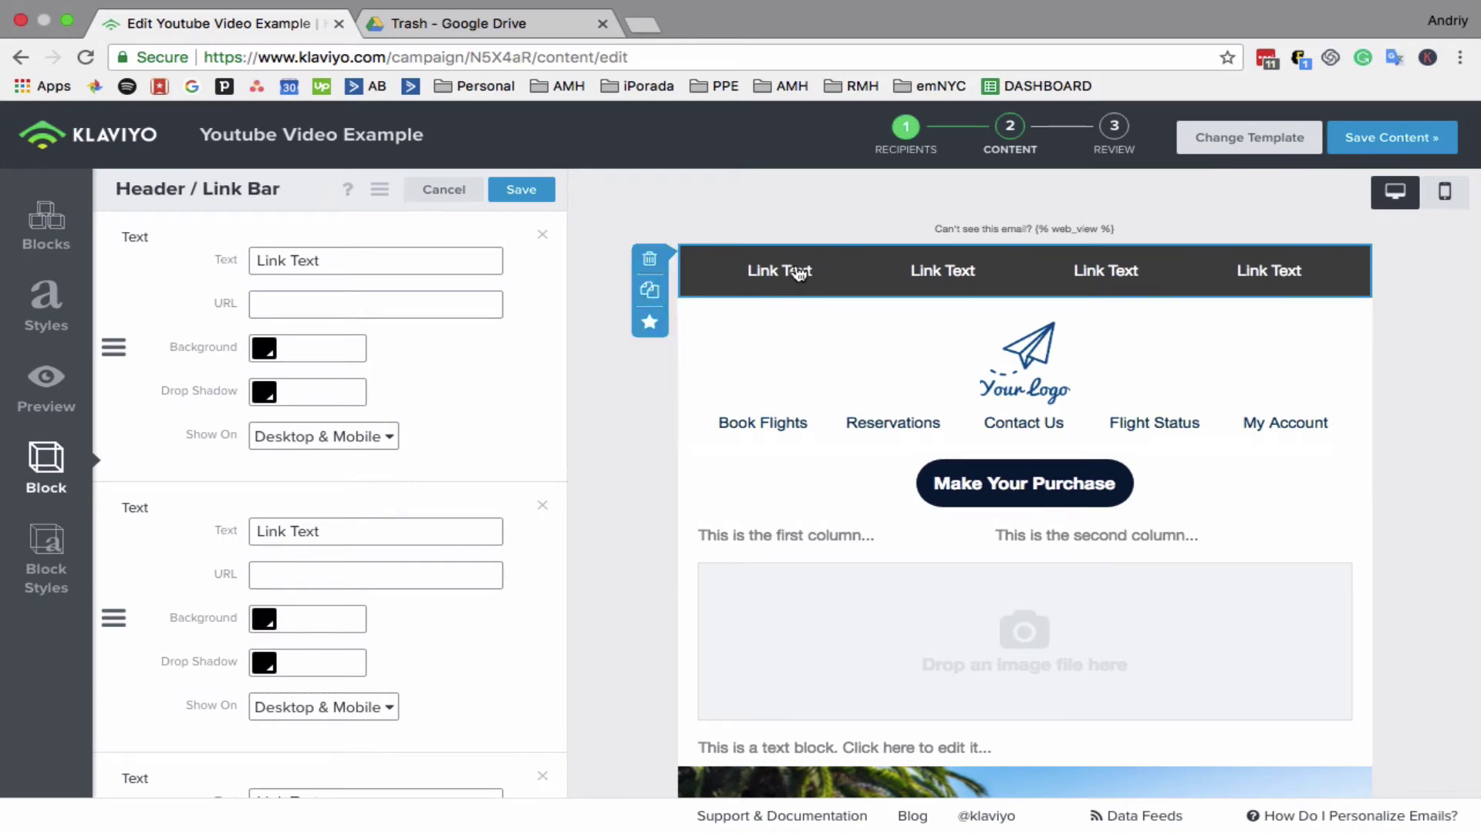
left_click(520, 189)
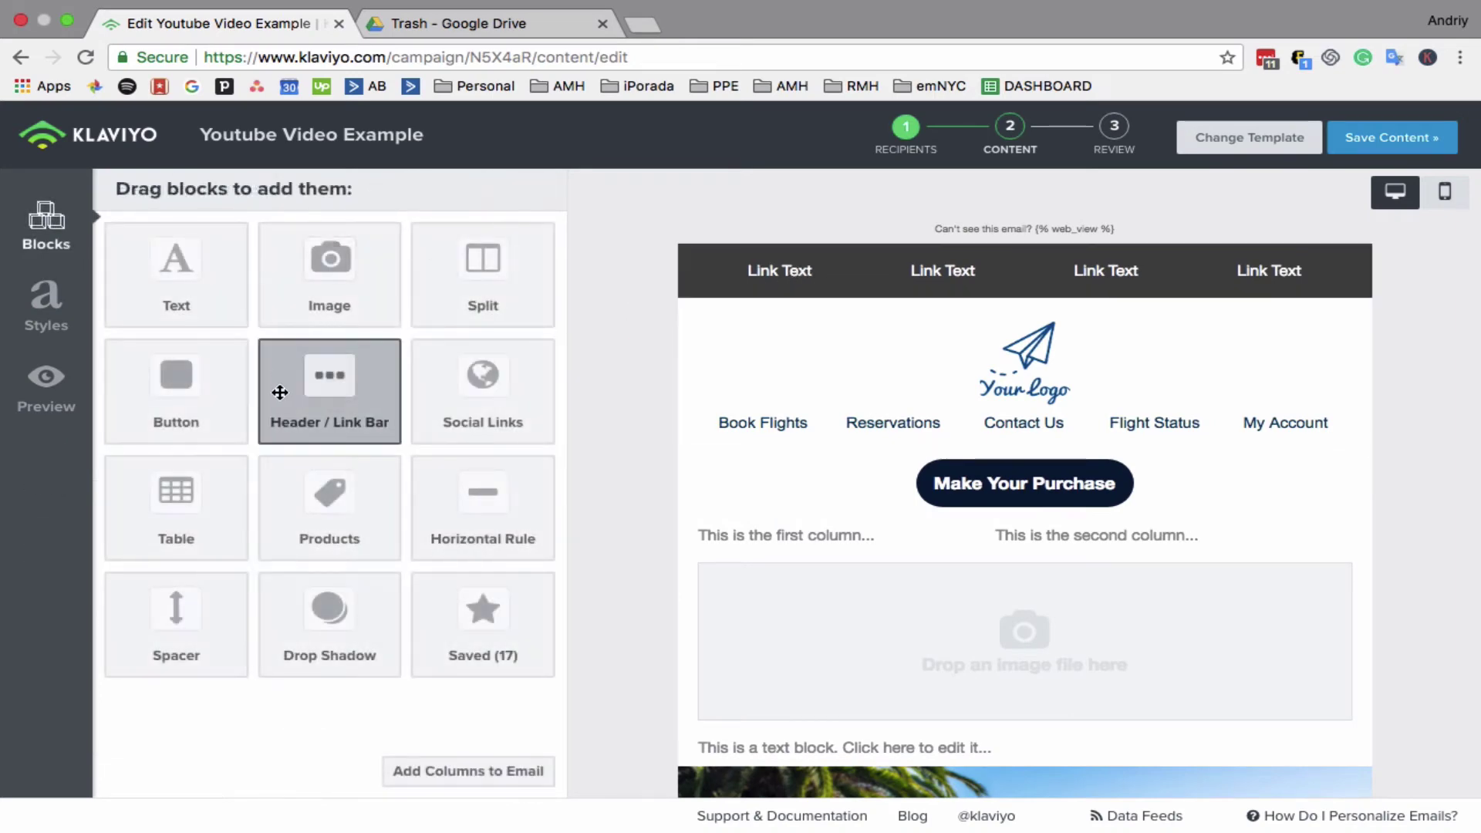
Place a social links block below the link bar, leaving its network type unset.
left_click_drag(432, 409, 853, 334)
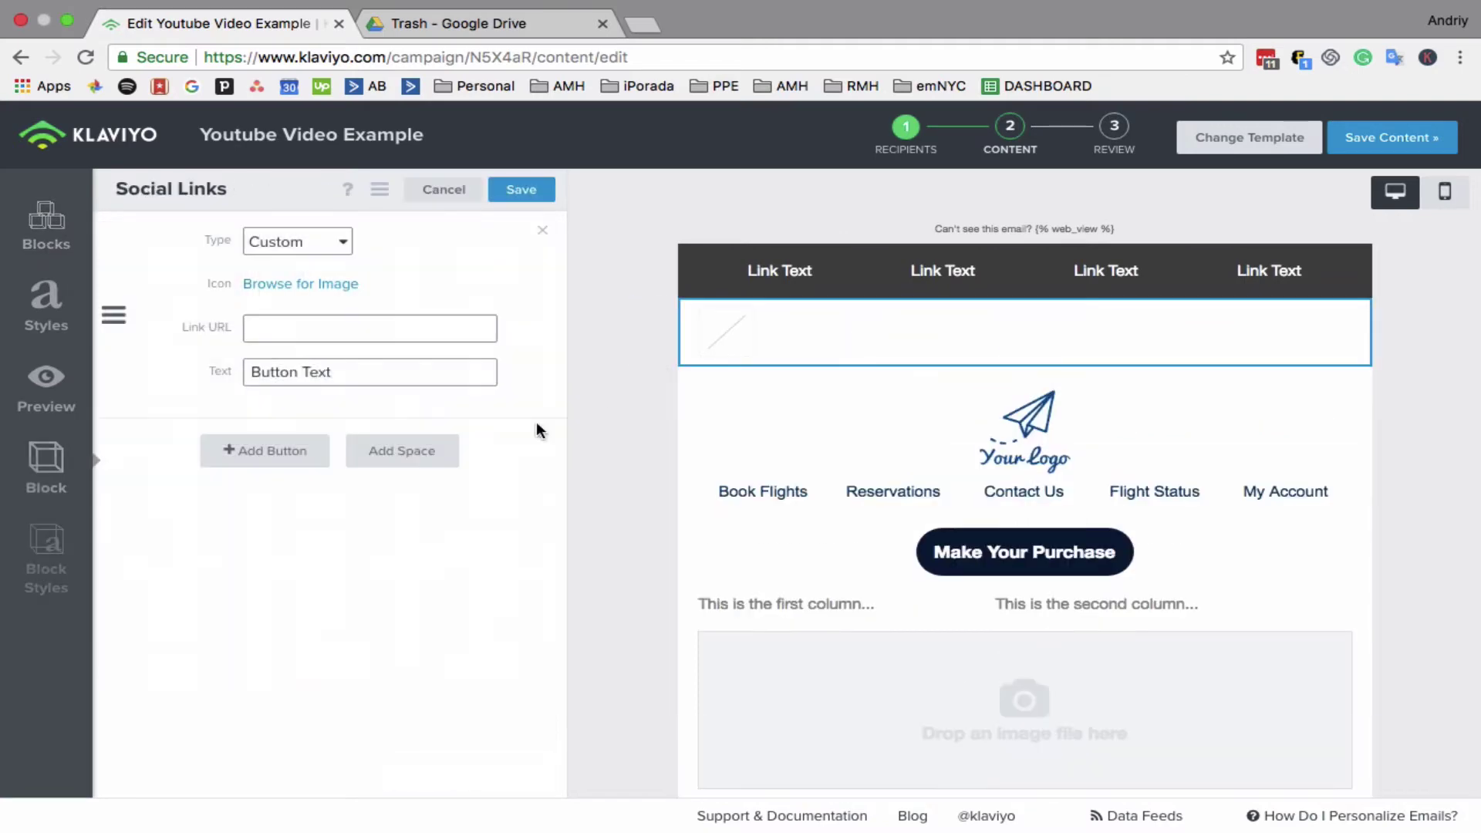
left_click(295, 239)
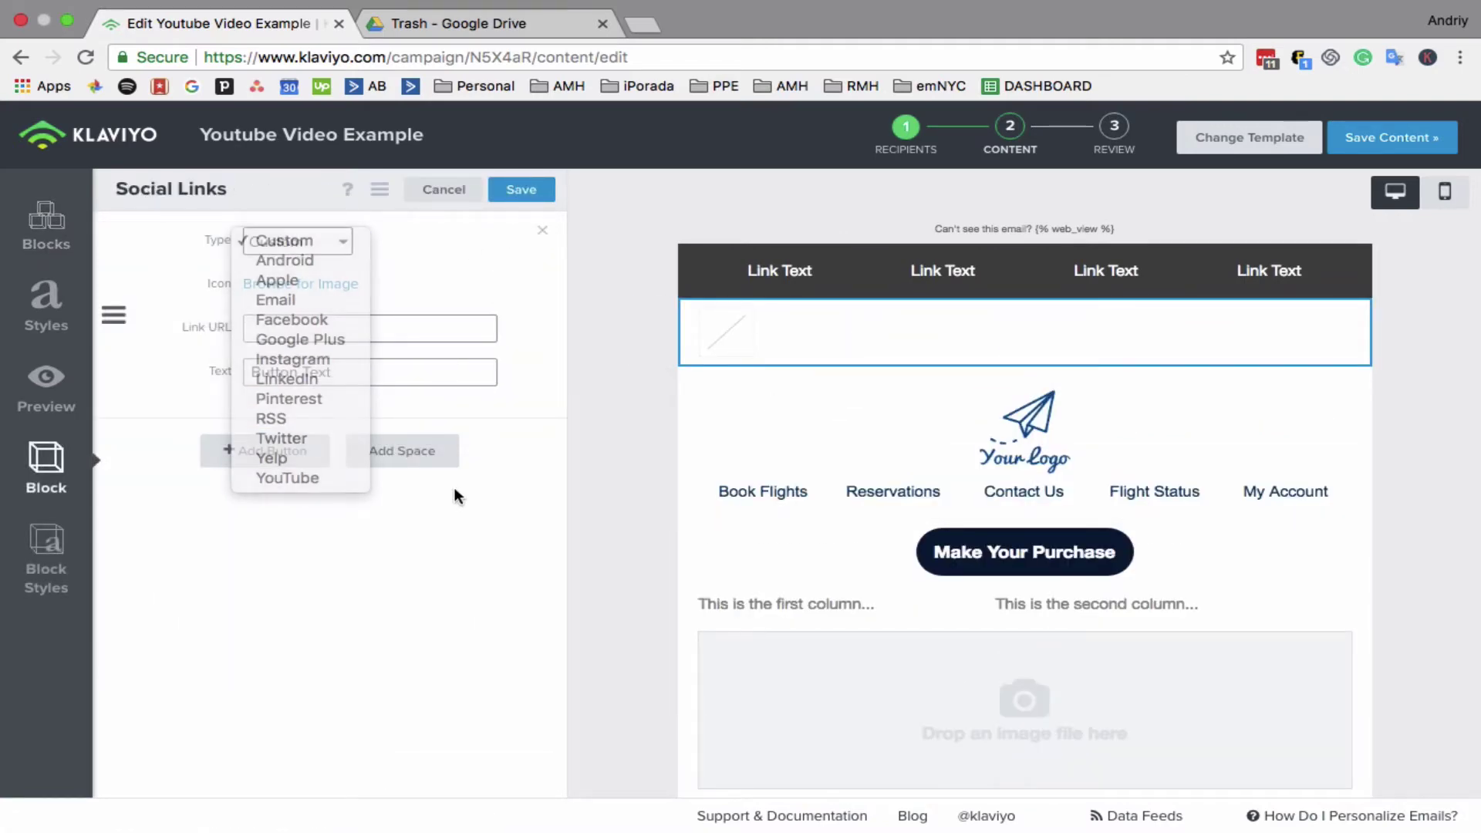
left_click(444, 189)
left_click(444, 189)
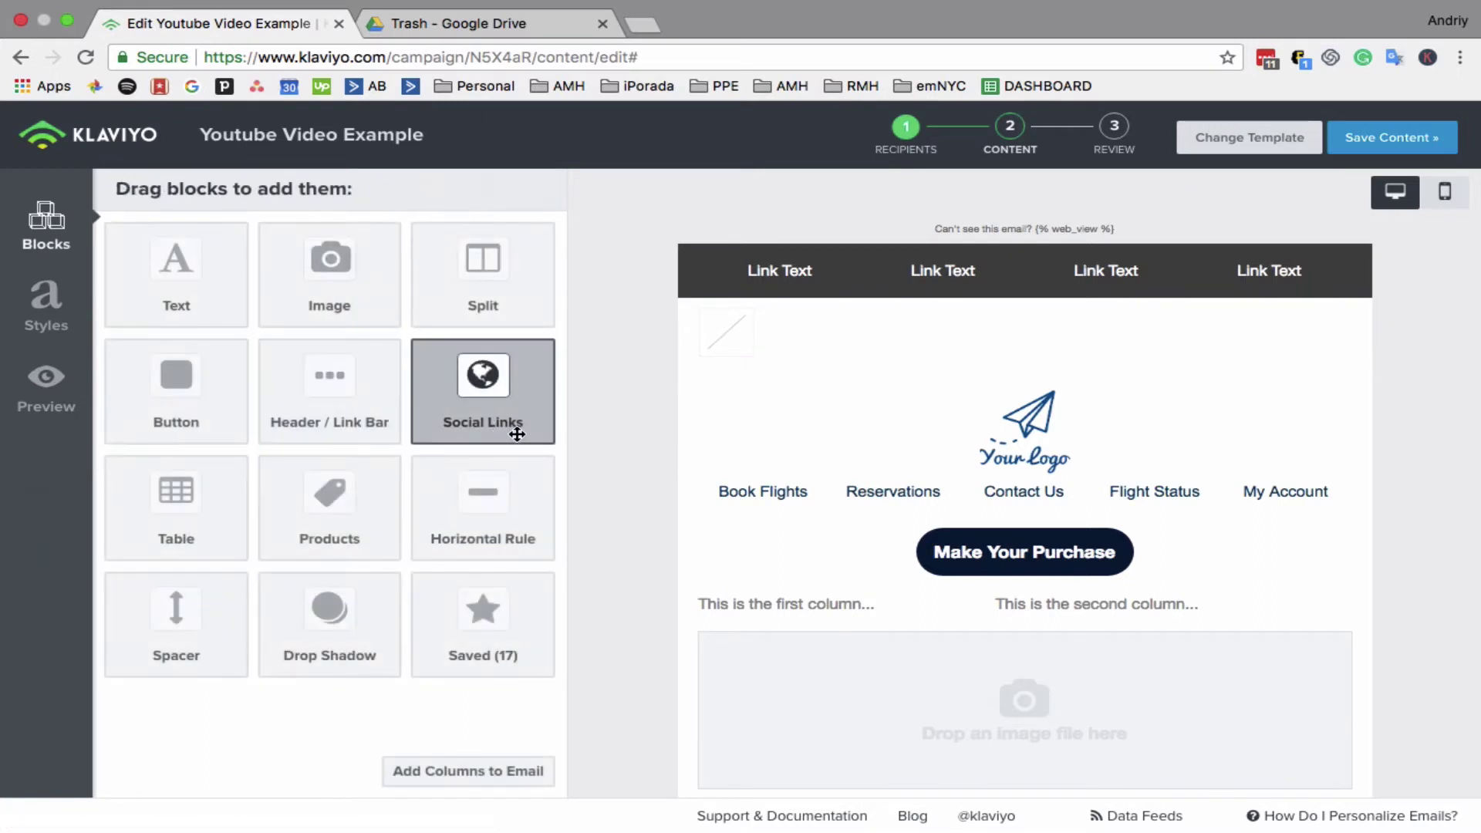
Add a table block below the social links and expand it to four columns.
left_click_drag(188, 489, 888, 381)
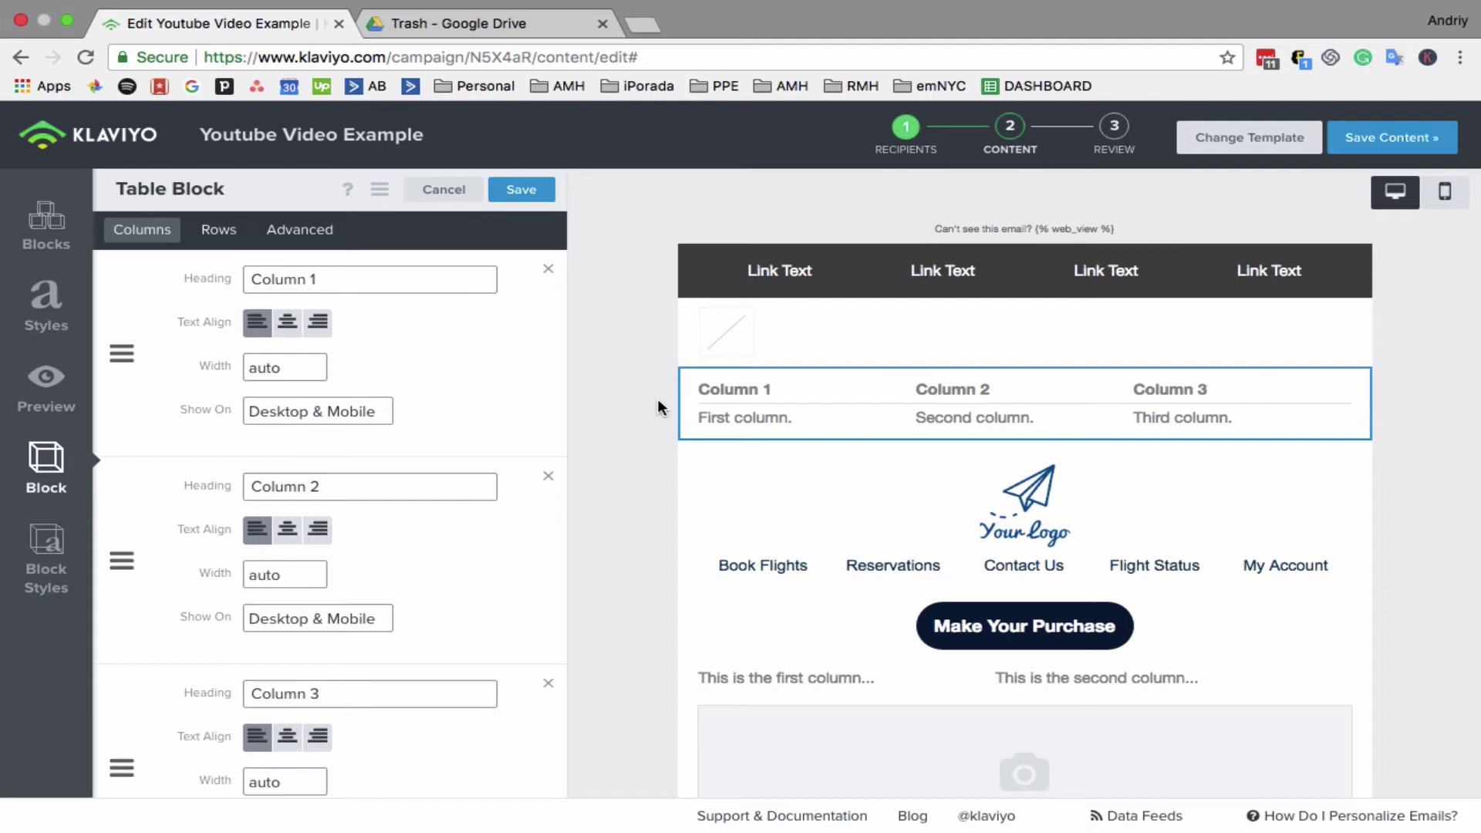
scroll(691, 455, "down", 2)
scroll(691, 454, "down", 1)
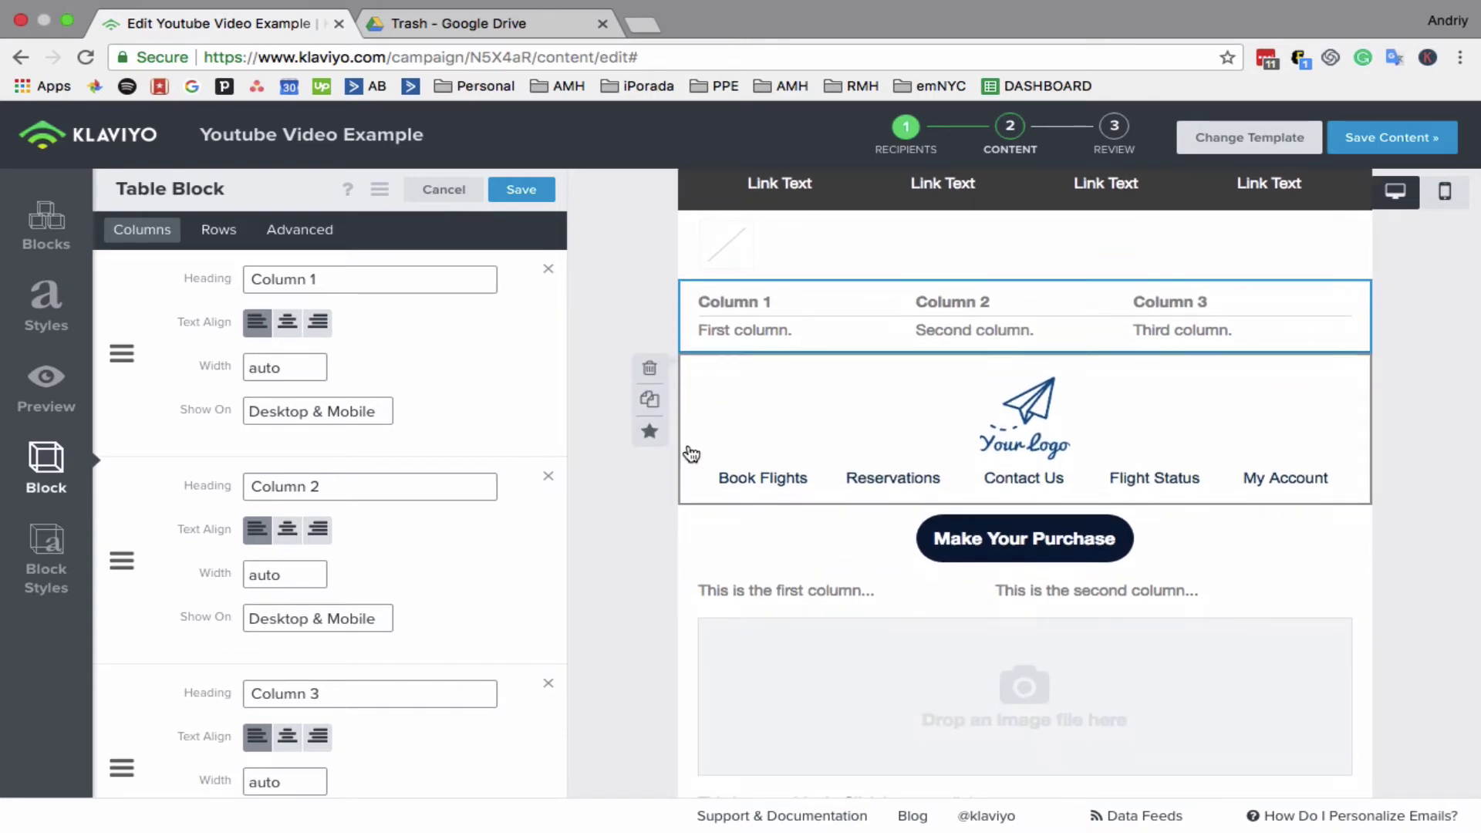
scroll(691, 454, "up", 3)
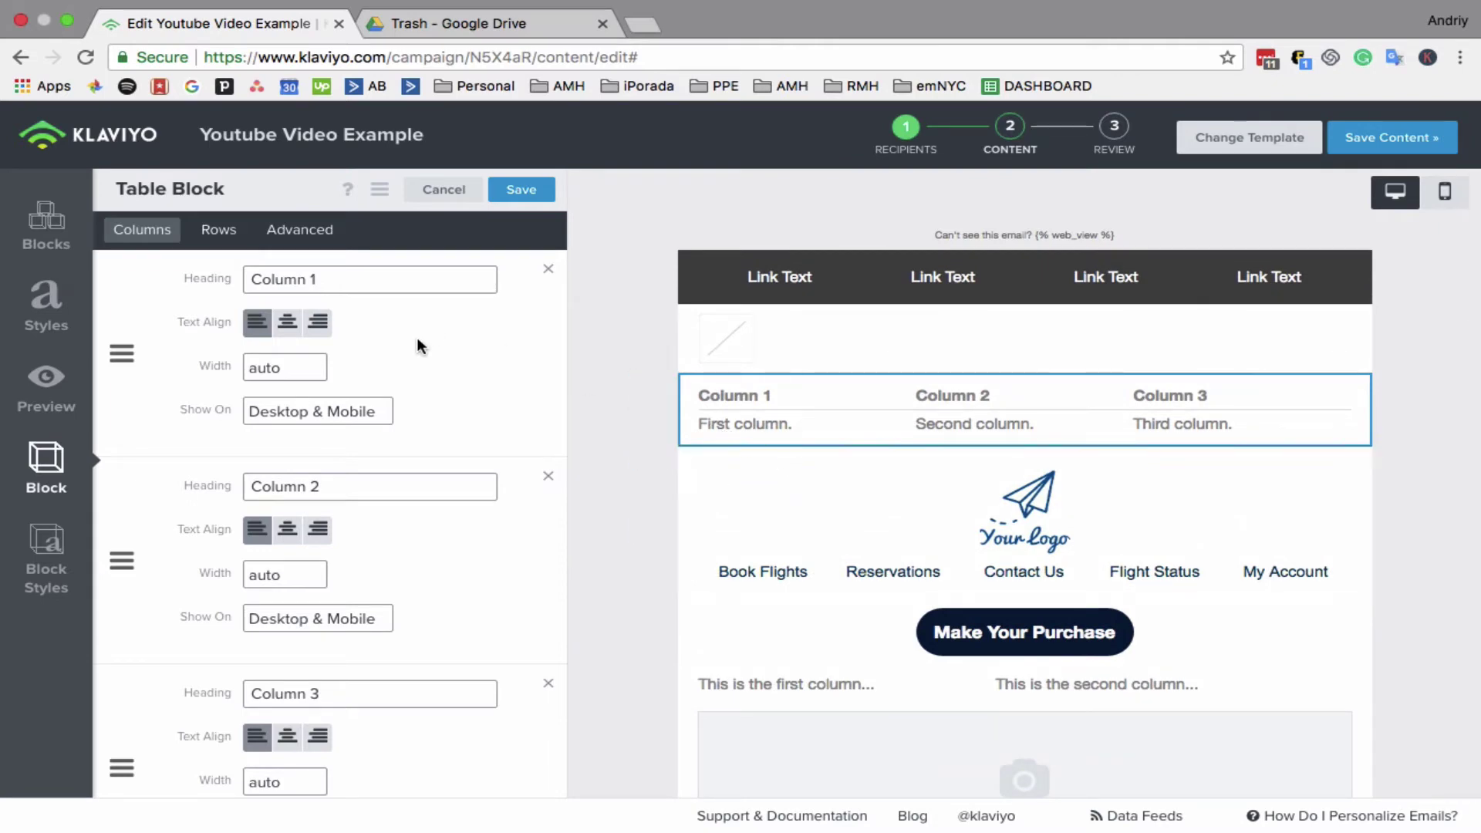
scroll(390, 654, "down", 5)
scroll(390, 654, "up", 5)
scroll(391, 654, "down", 5)
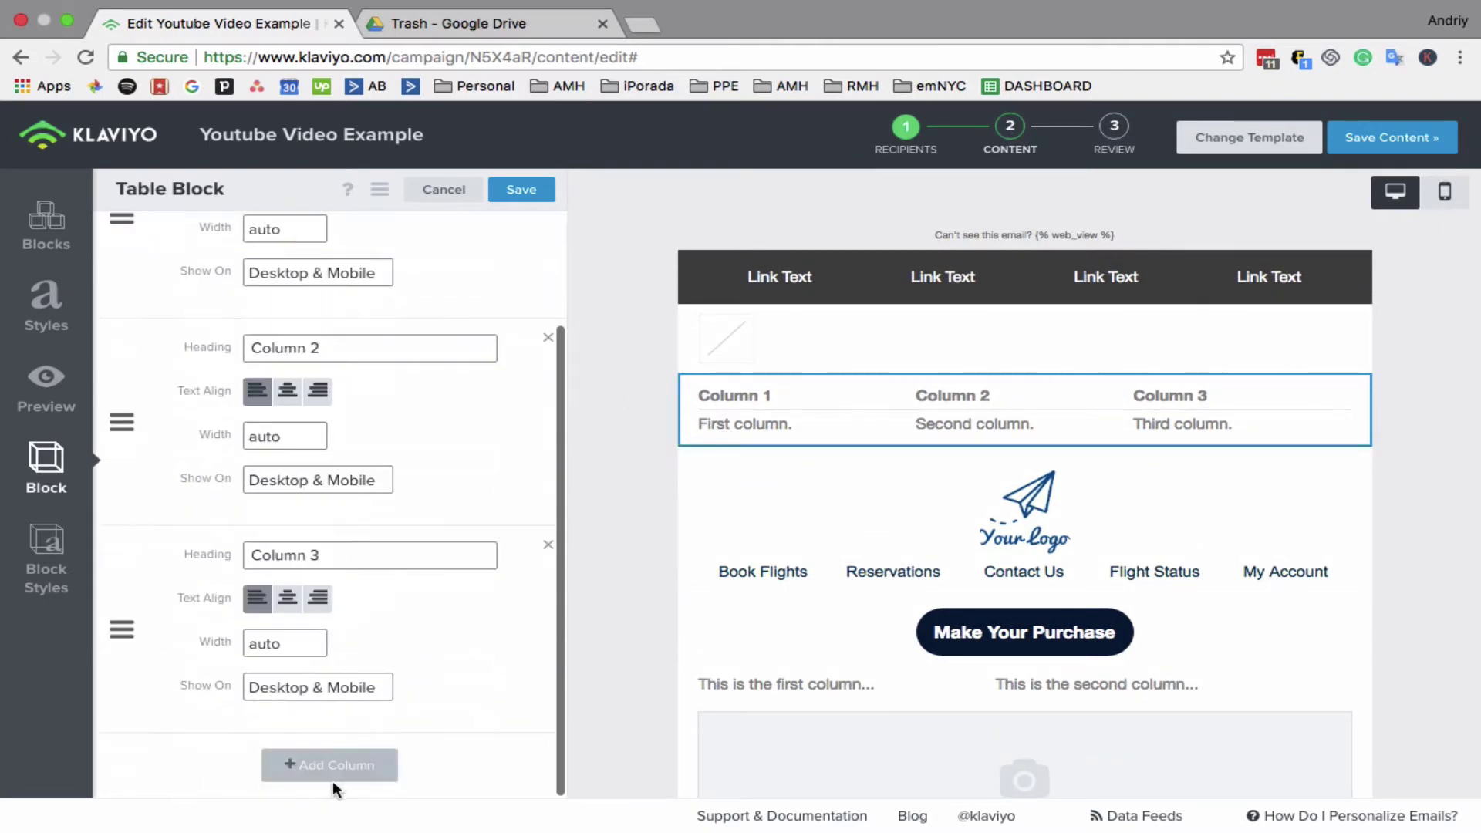
right_click(336, 767)
left_click(290, 724)
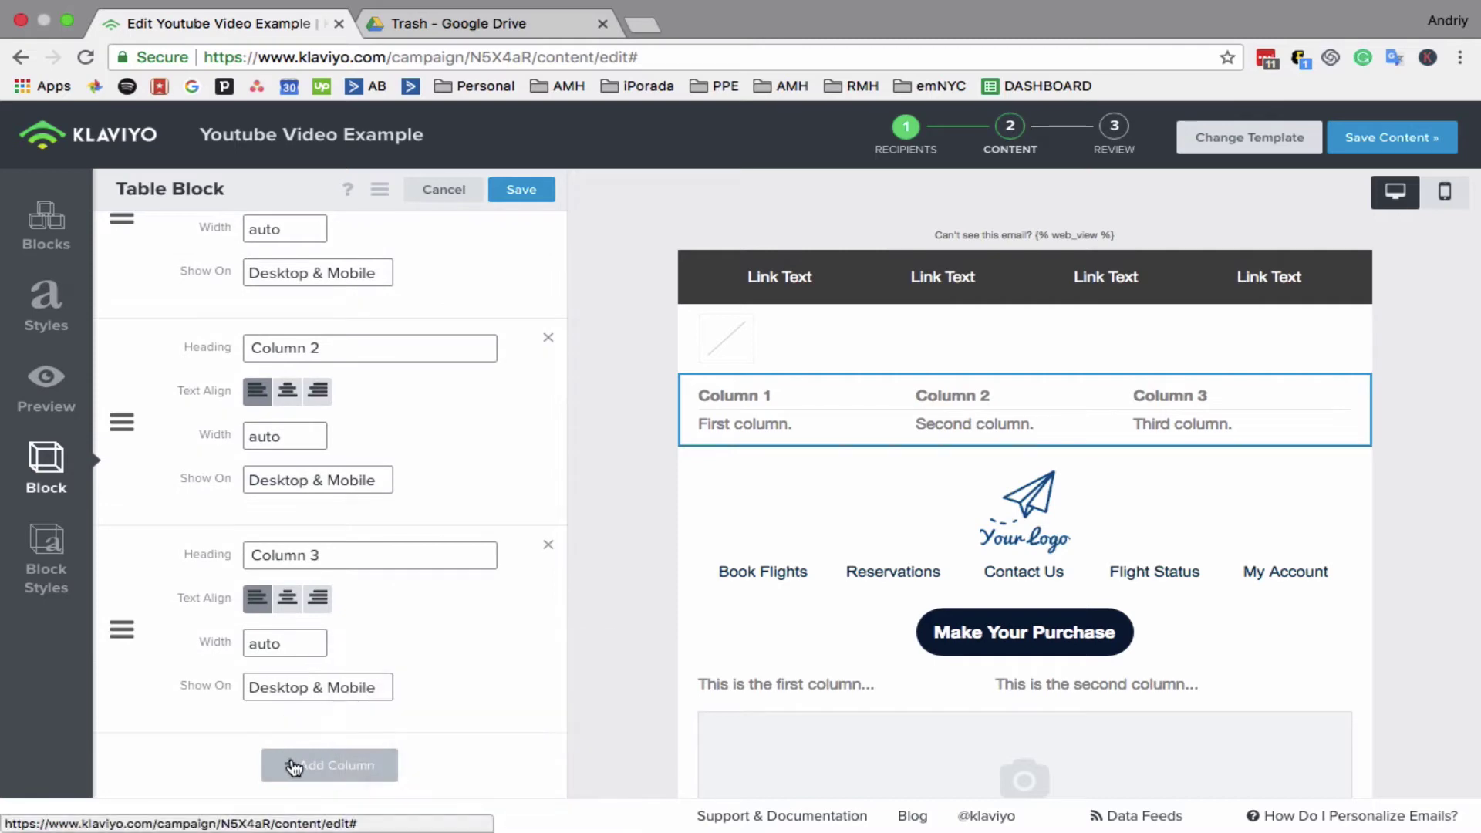
left_click(295, 768)
scroll(373, 599, "up", 10)
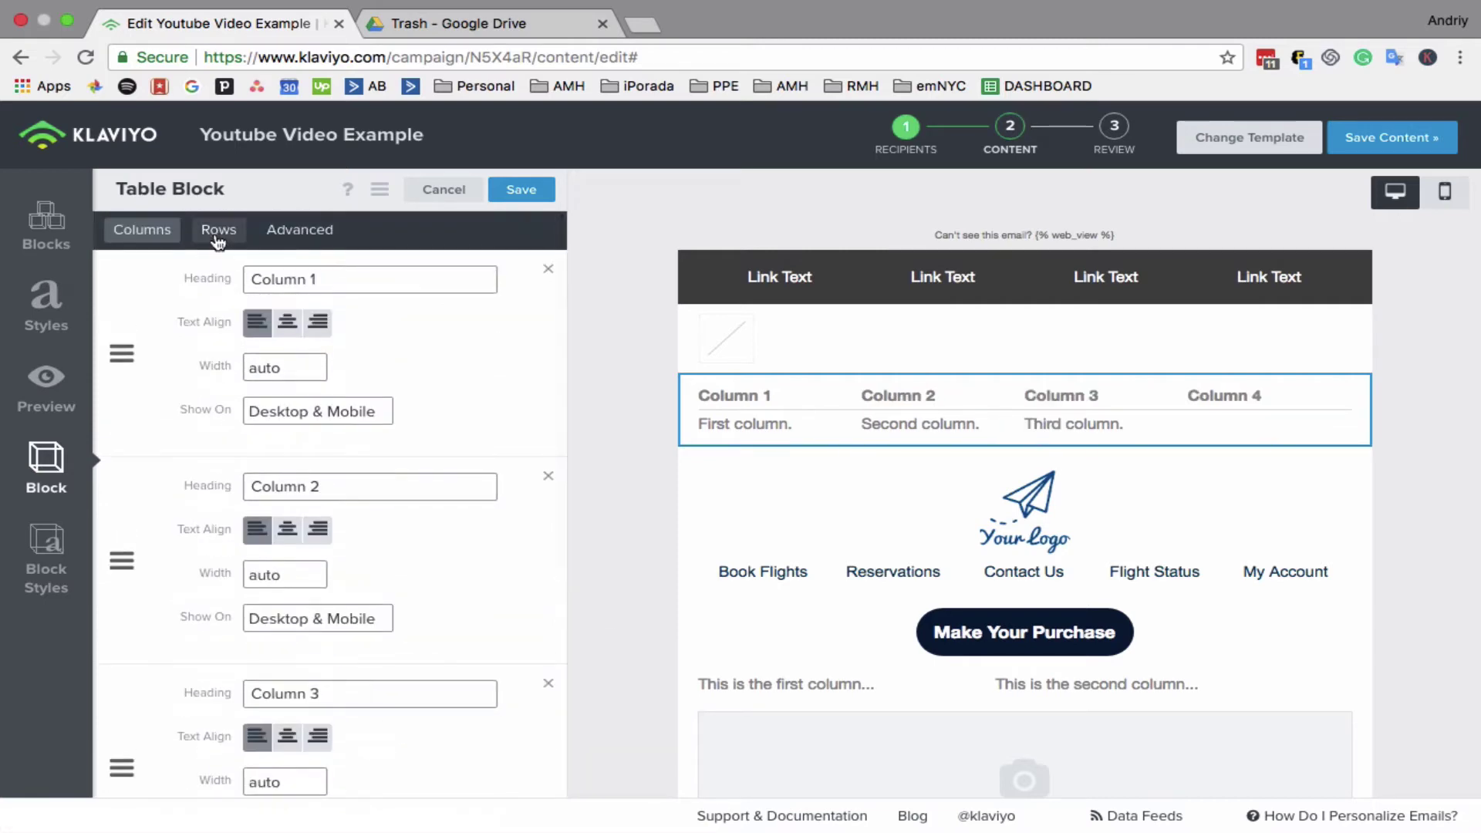
Add table rows, try text 'DFGDFGDG' and an image in a cell, switch rows to Dynamic, save.
left_click(218, 232)
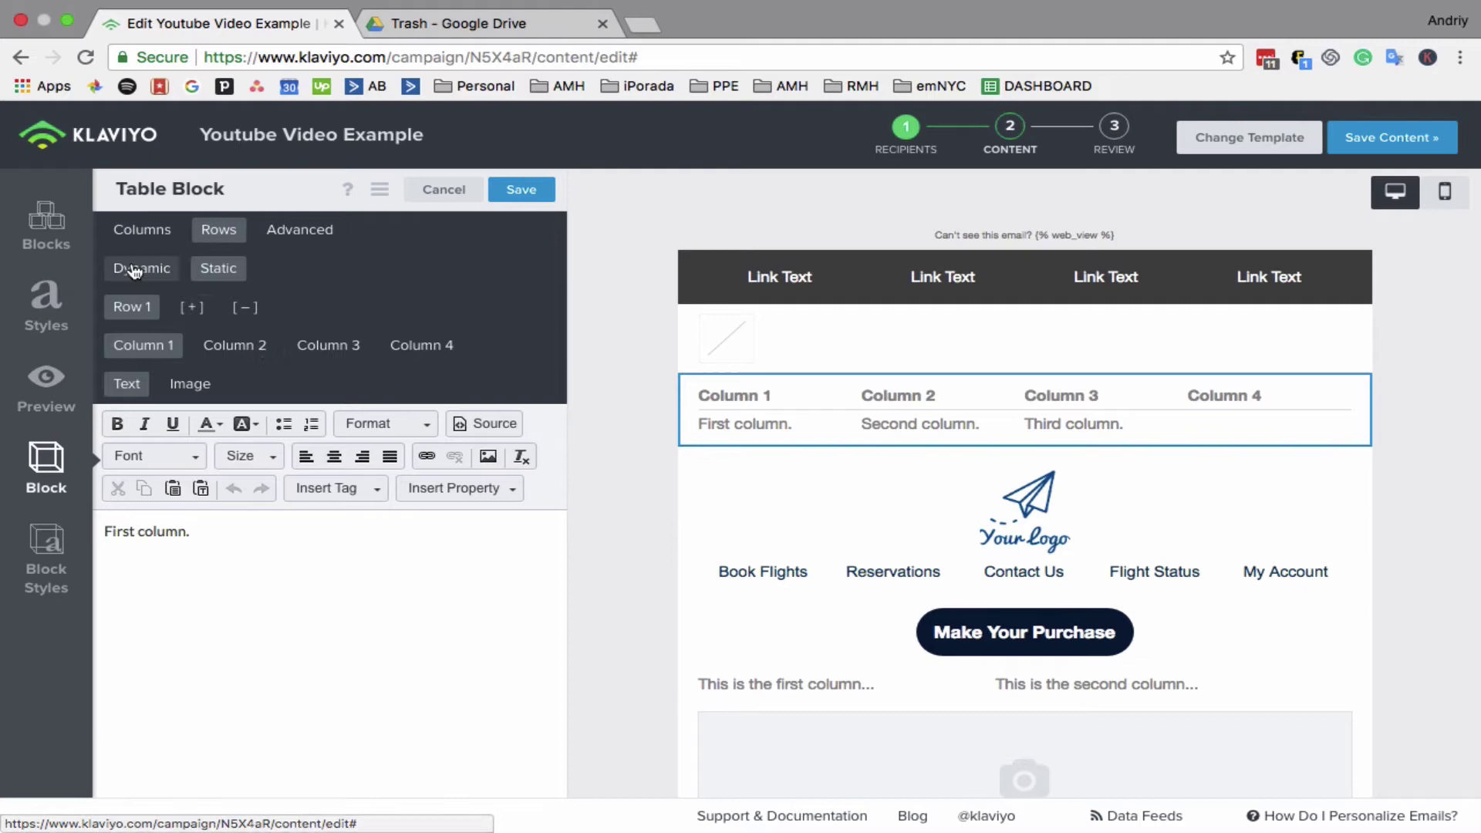
left_click(191, 310)
left_click(195, 310)
left_click(255, 312)
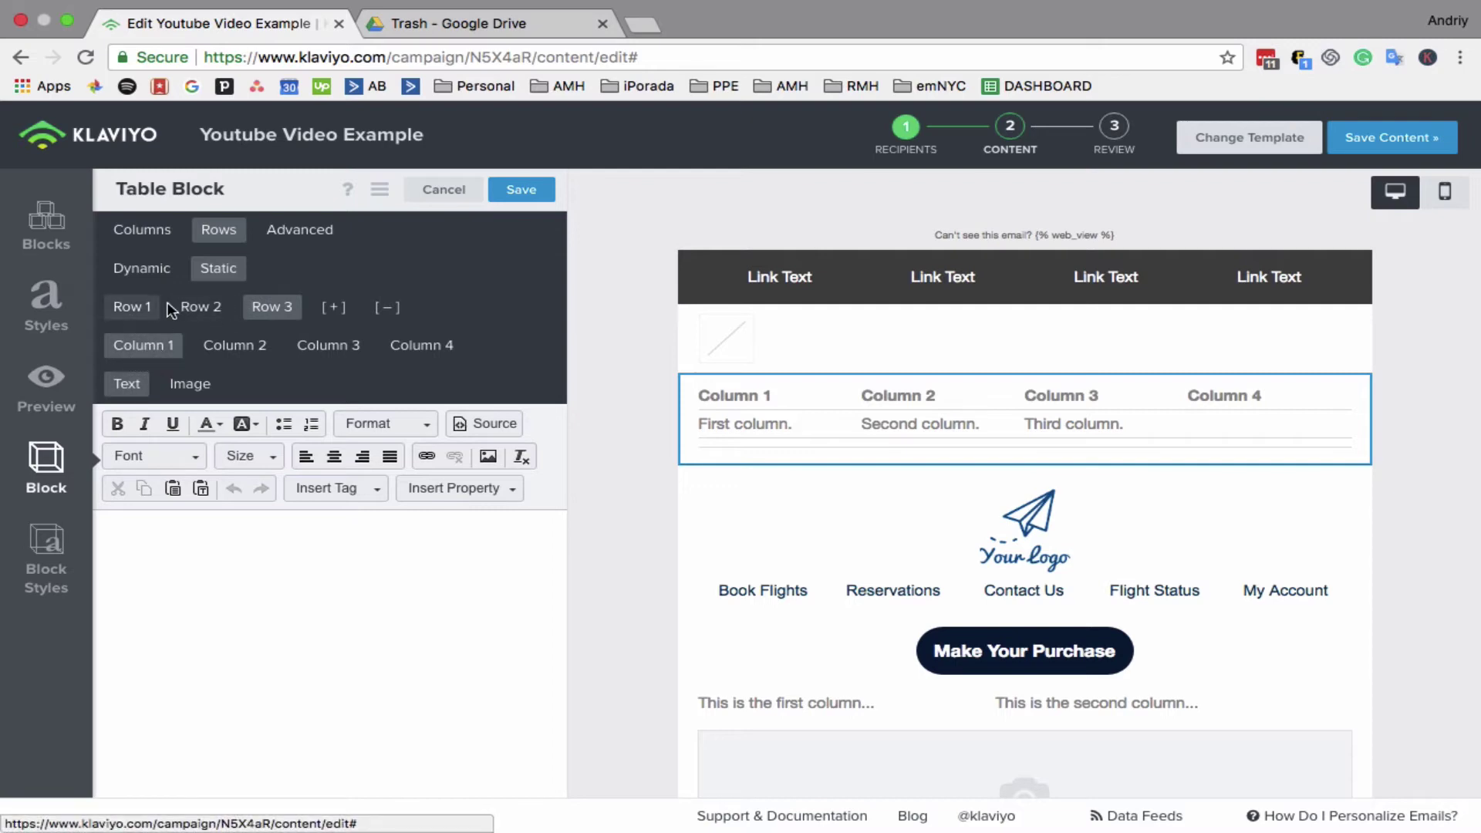
left_click(199, 308)
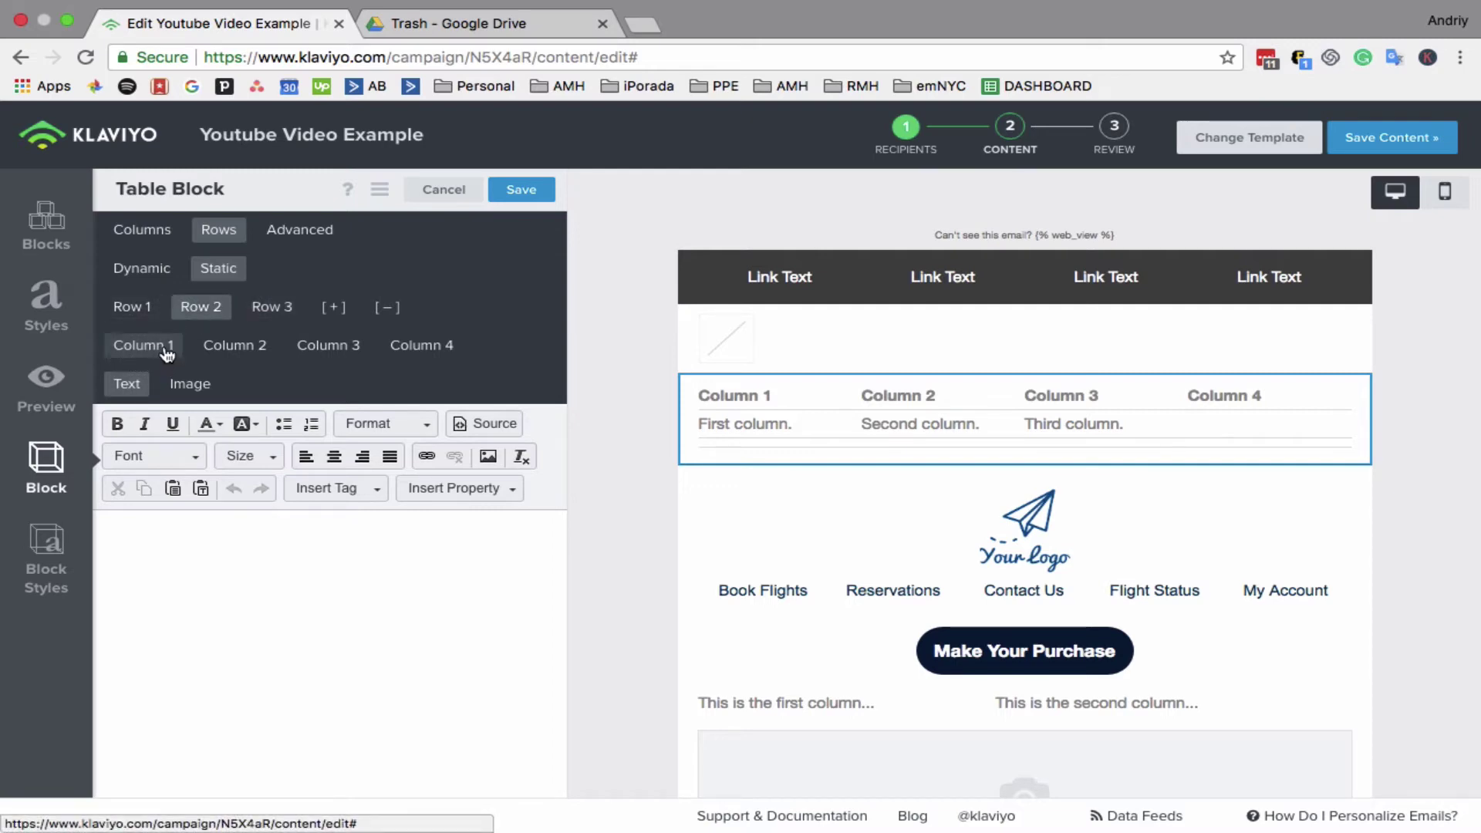
left_click(223, 351)
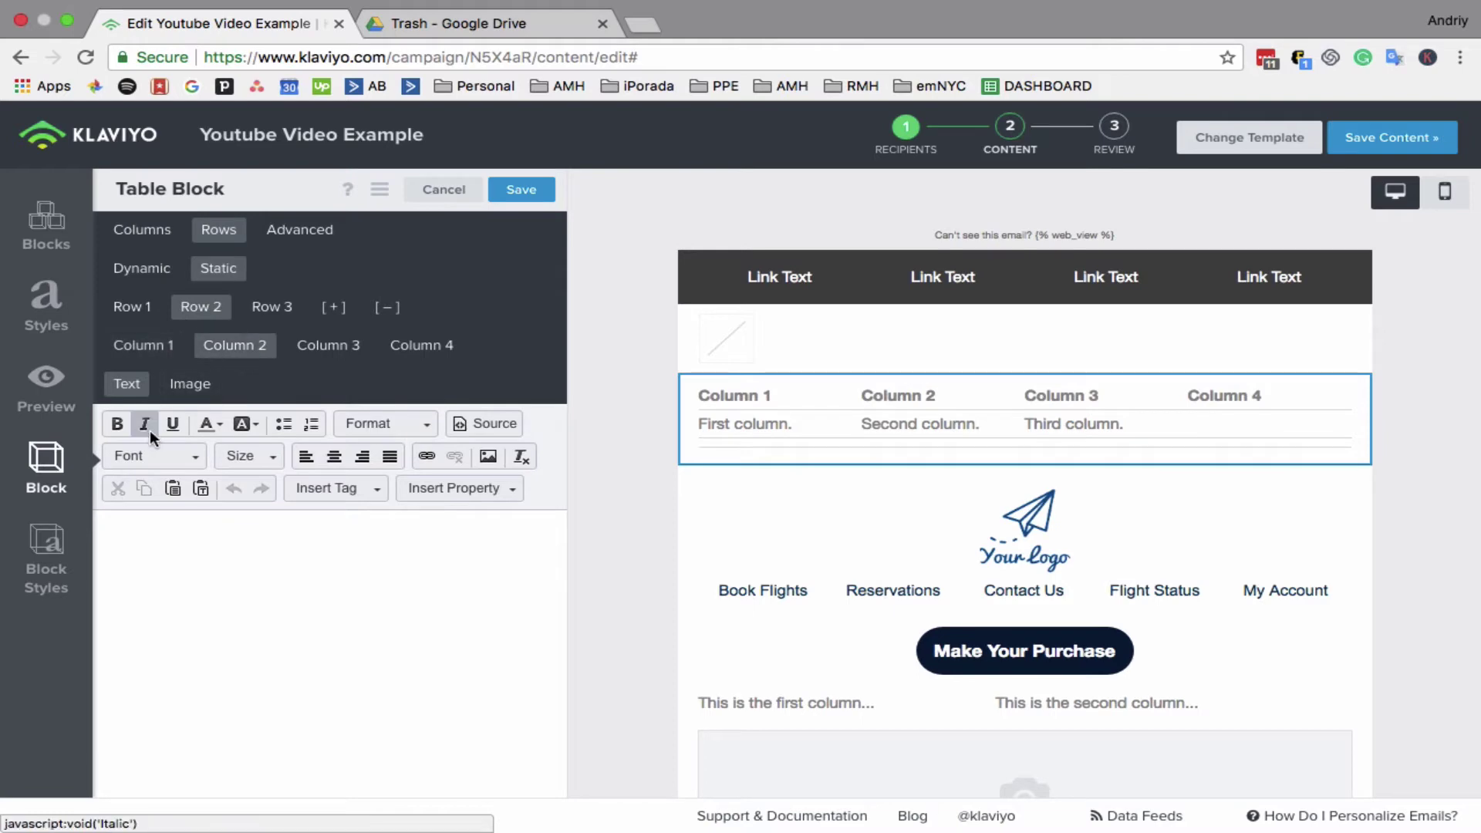
type("DFGDFGDGD")
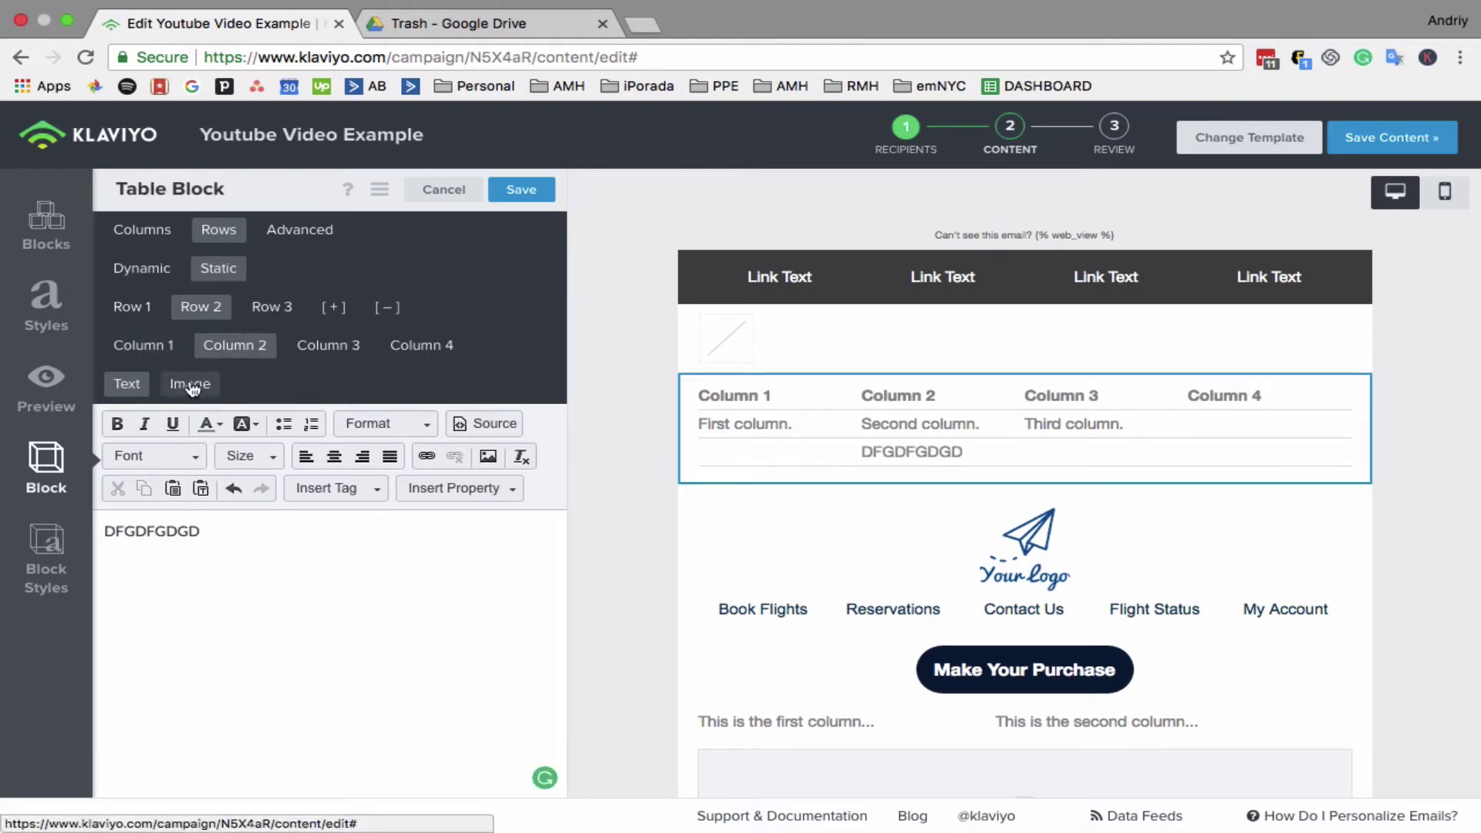
left_click(192, 386)
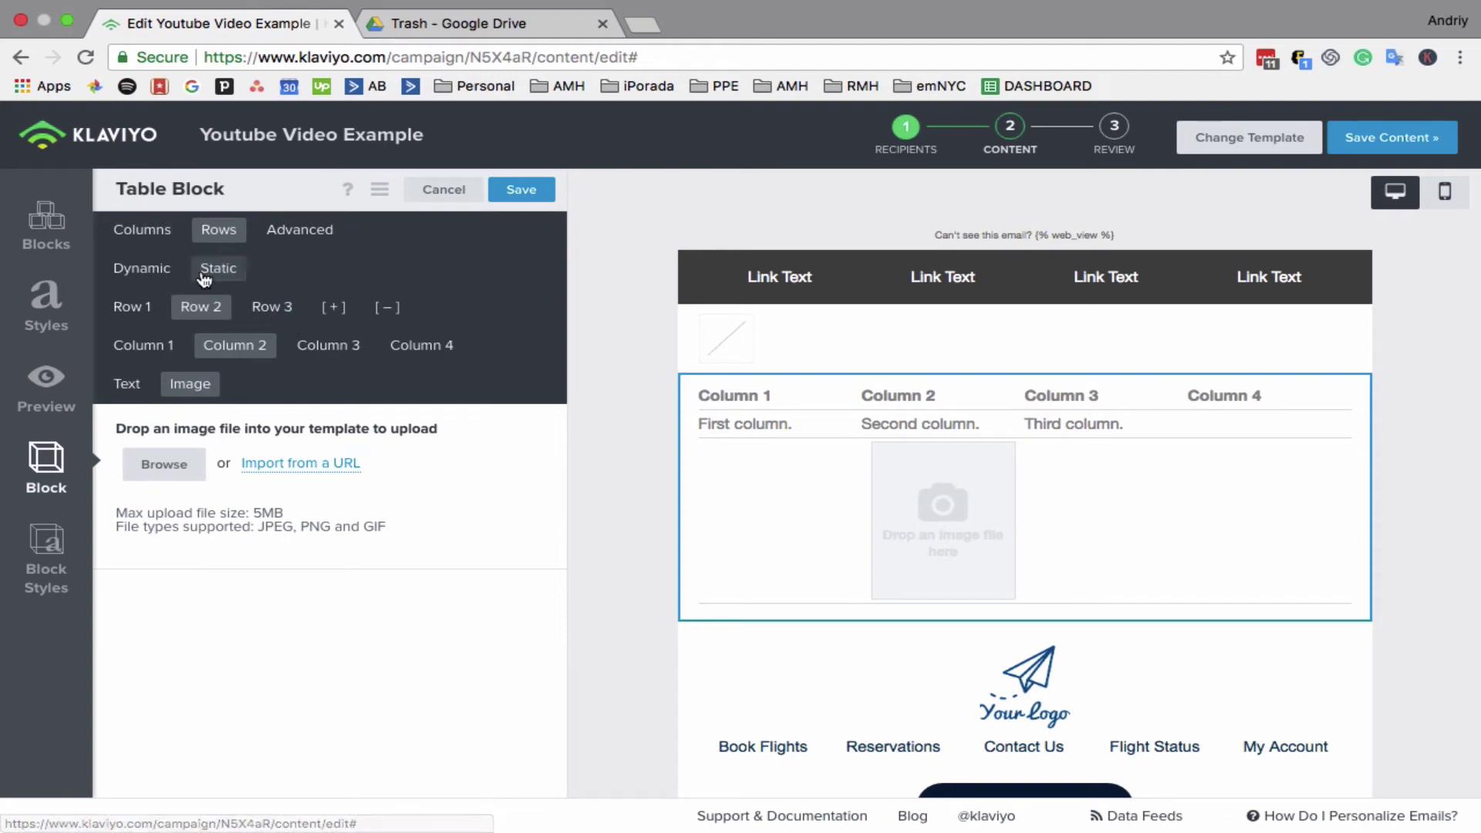
left_click(140, 271)
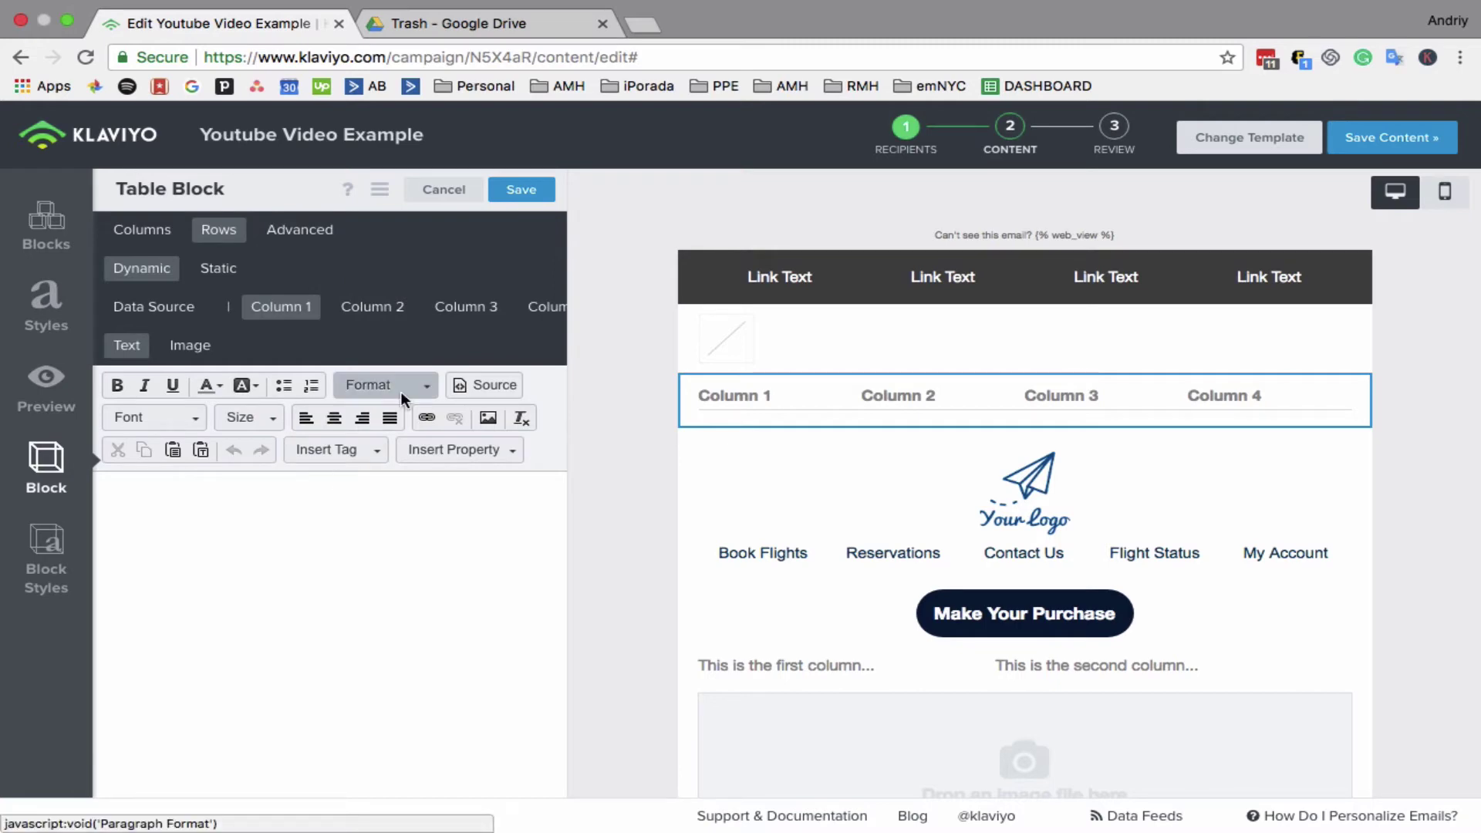
left_click(508, 194)
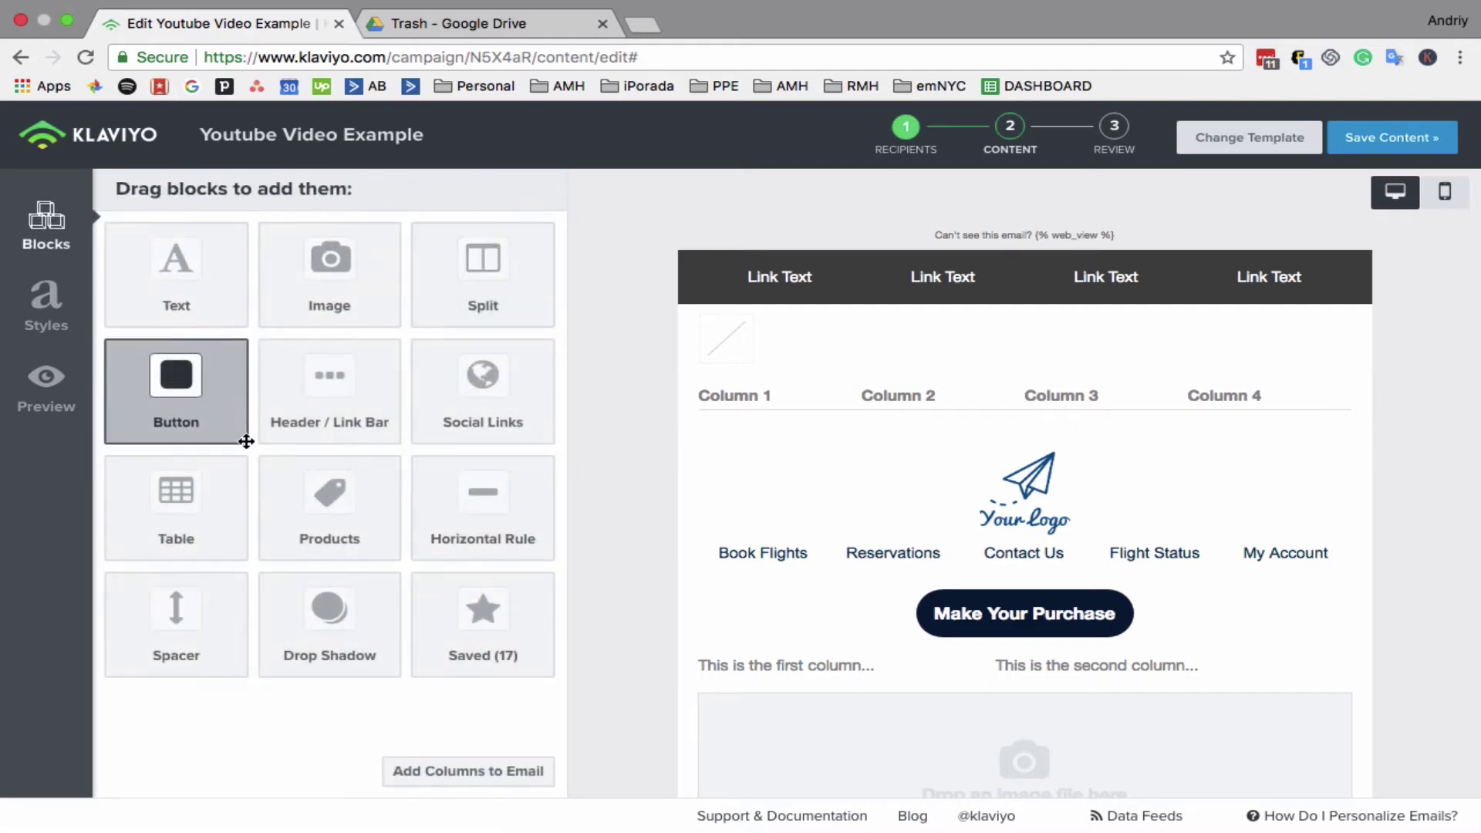
Insert a product block below the table using the MAG_POPULAR_ALL_CATEGORIES feed.
left_click_drag(314, 519, 797, 451)
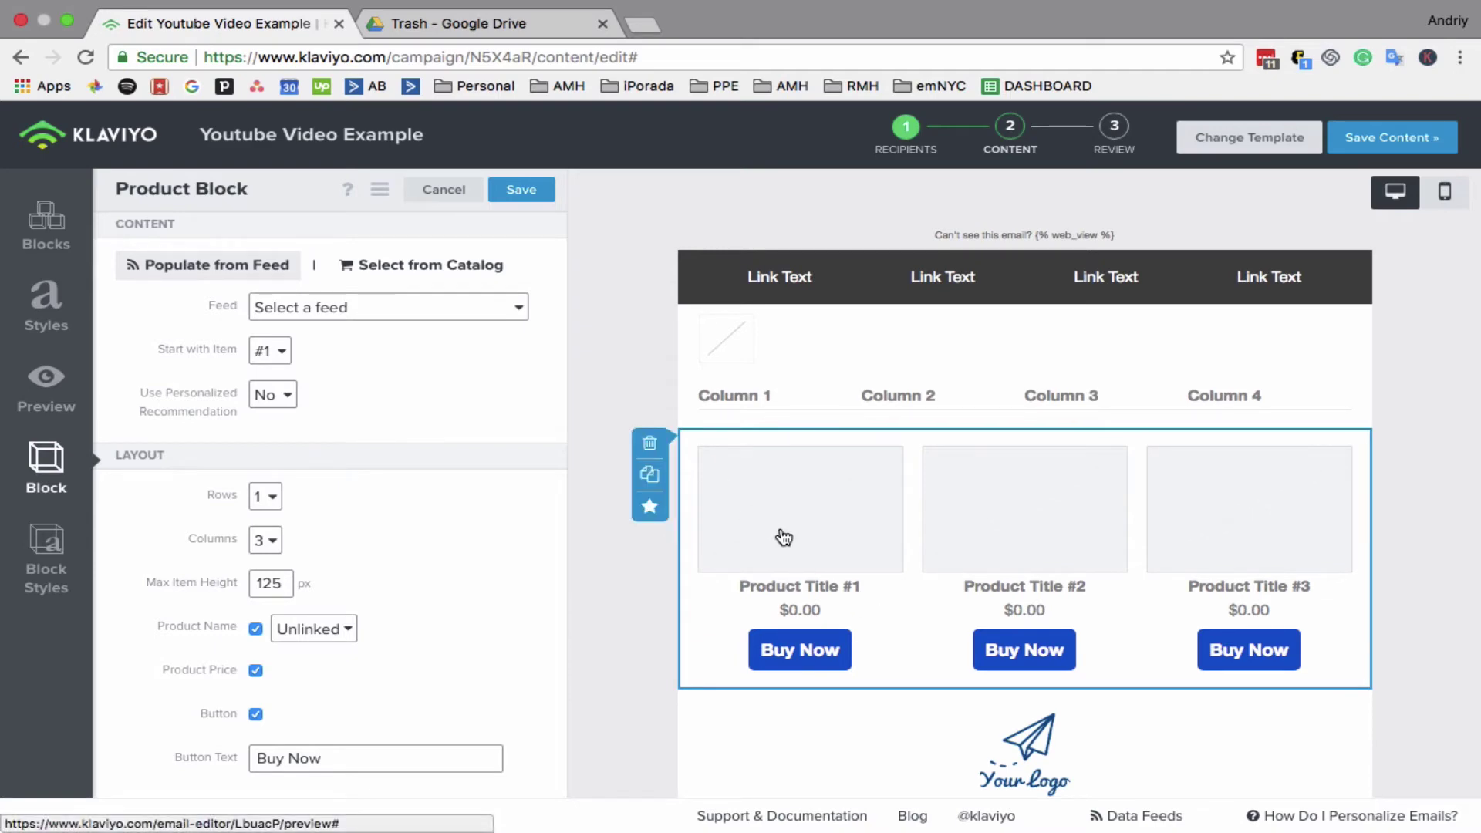
left_click(498, 311)
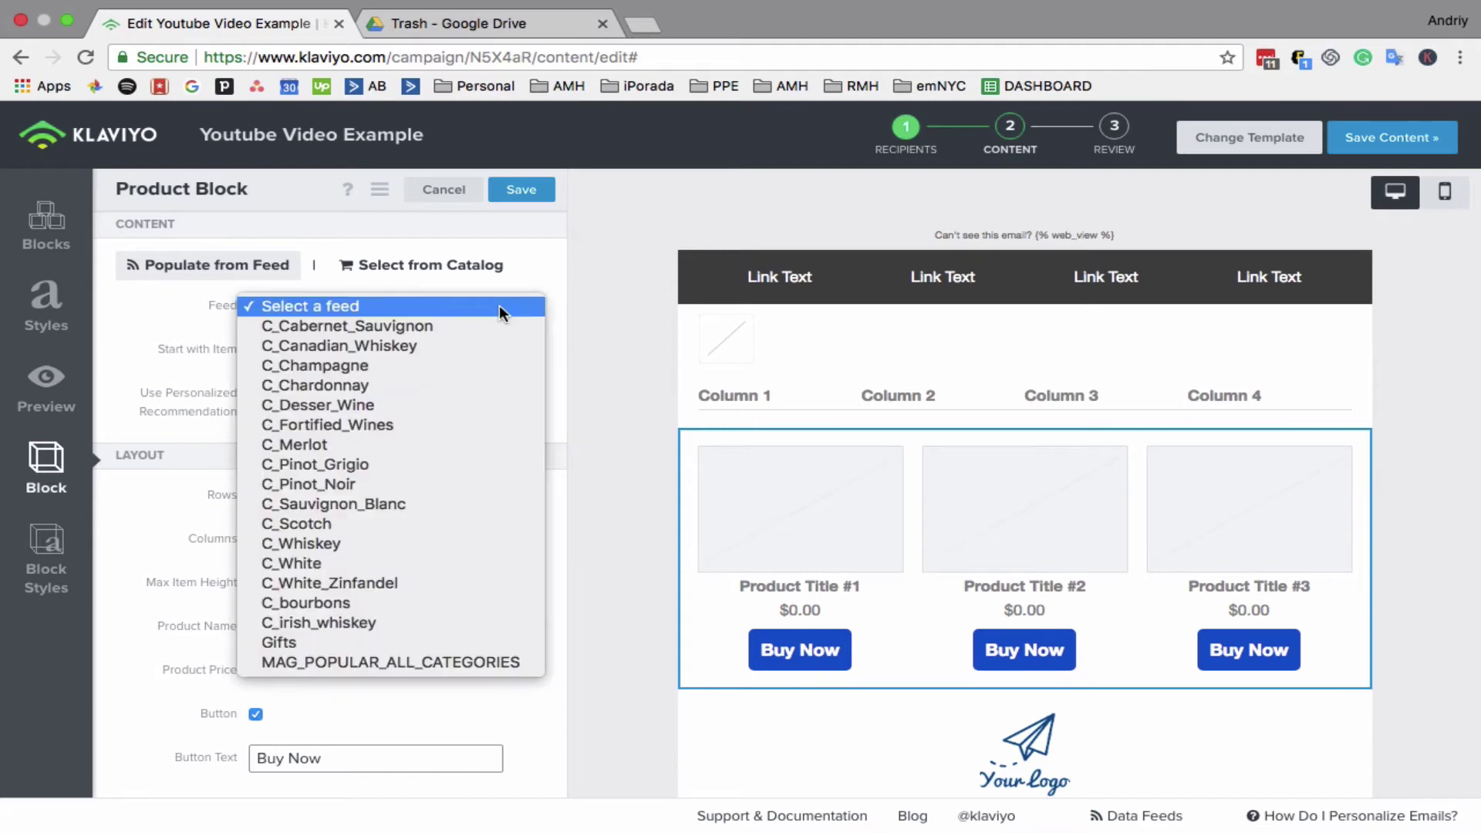
left_click(470, 662)
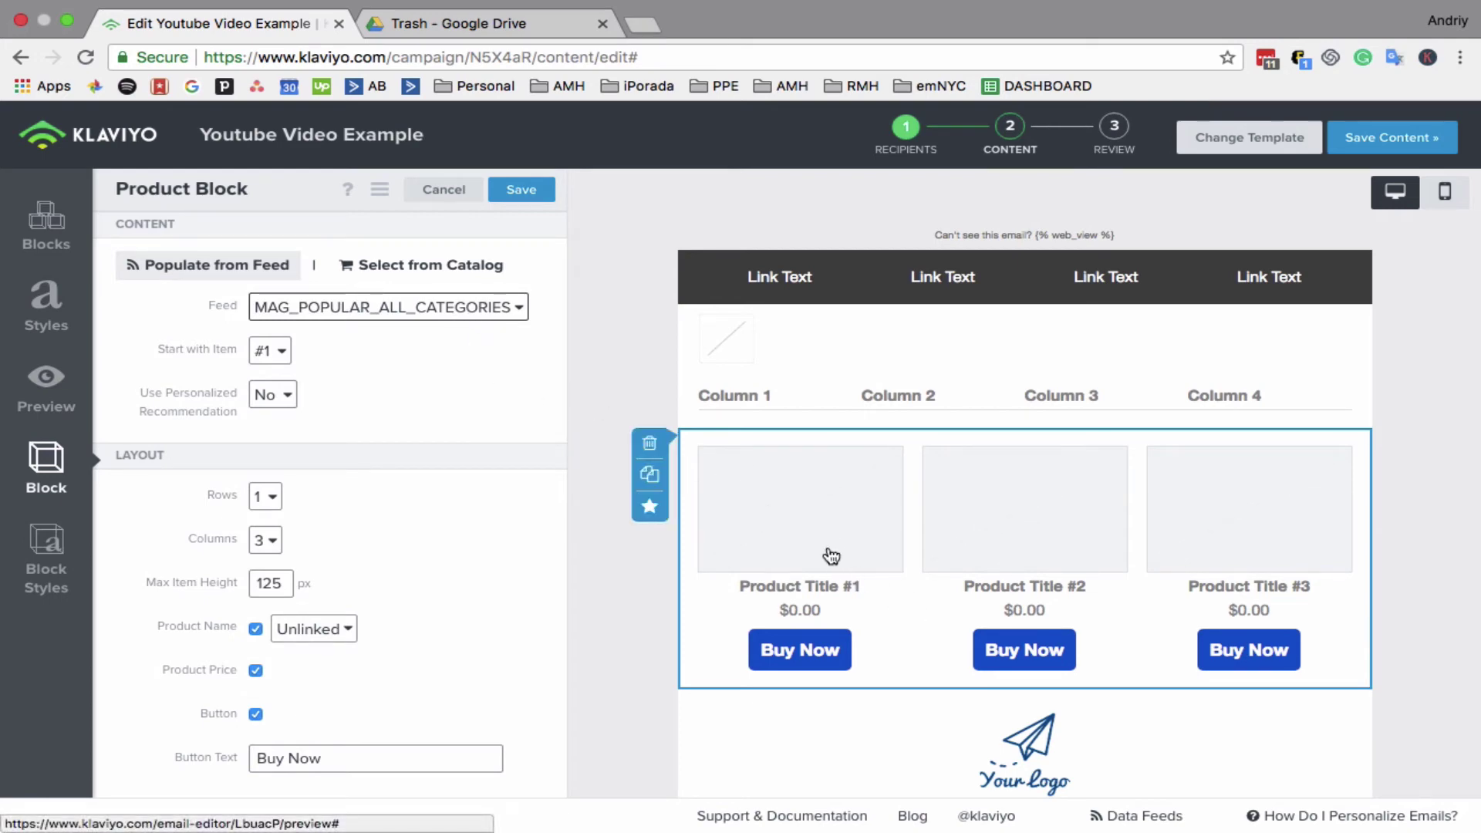
scroll(830, 555, "down", 3)
scroll(829, 554, "up", 1)
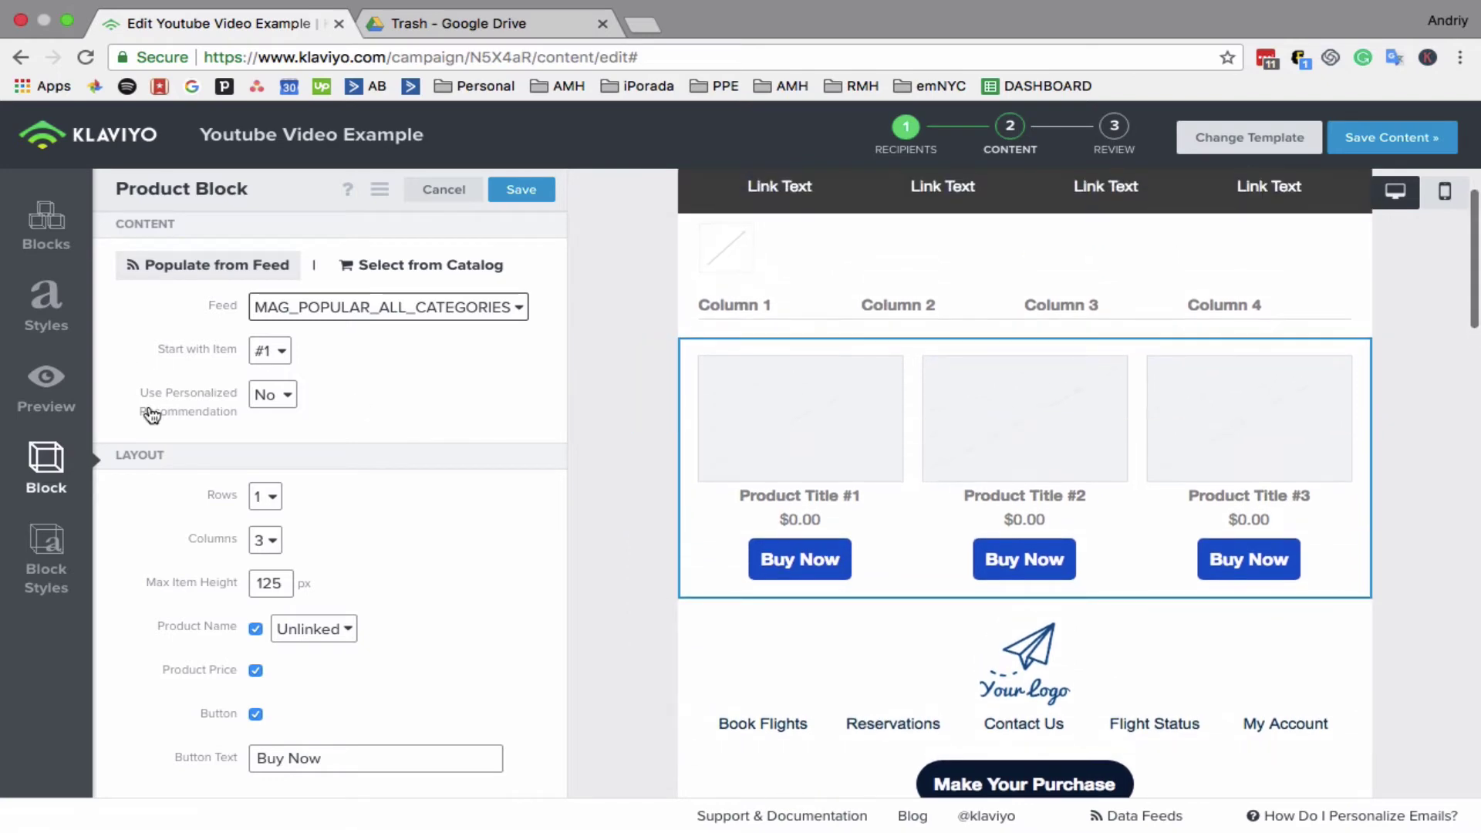
Turn on personalized recommendations and show 3 rows of products.
left_click(262, 401)
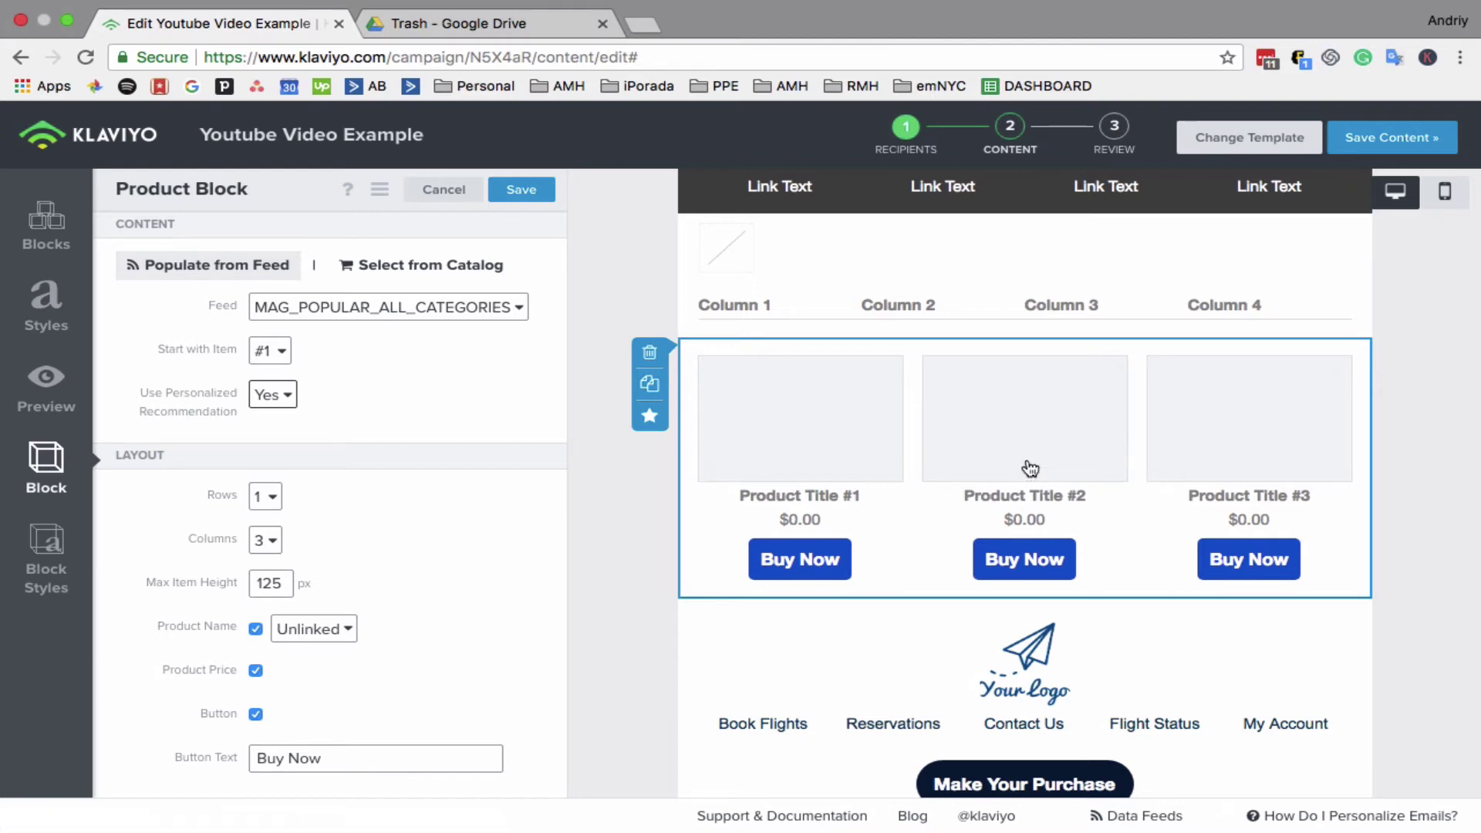
left_click(265, 505)
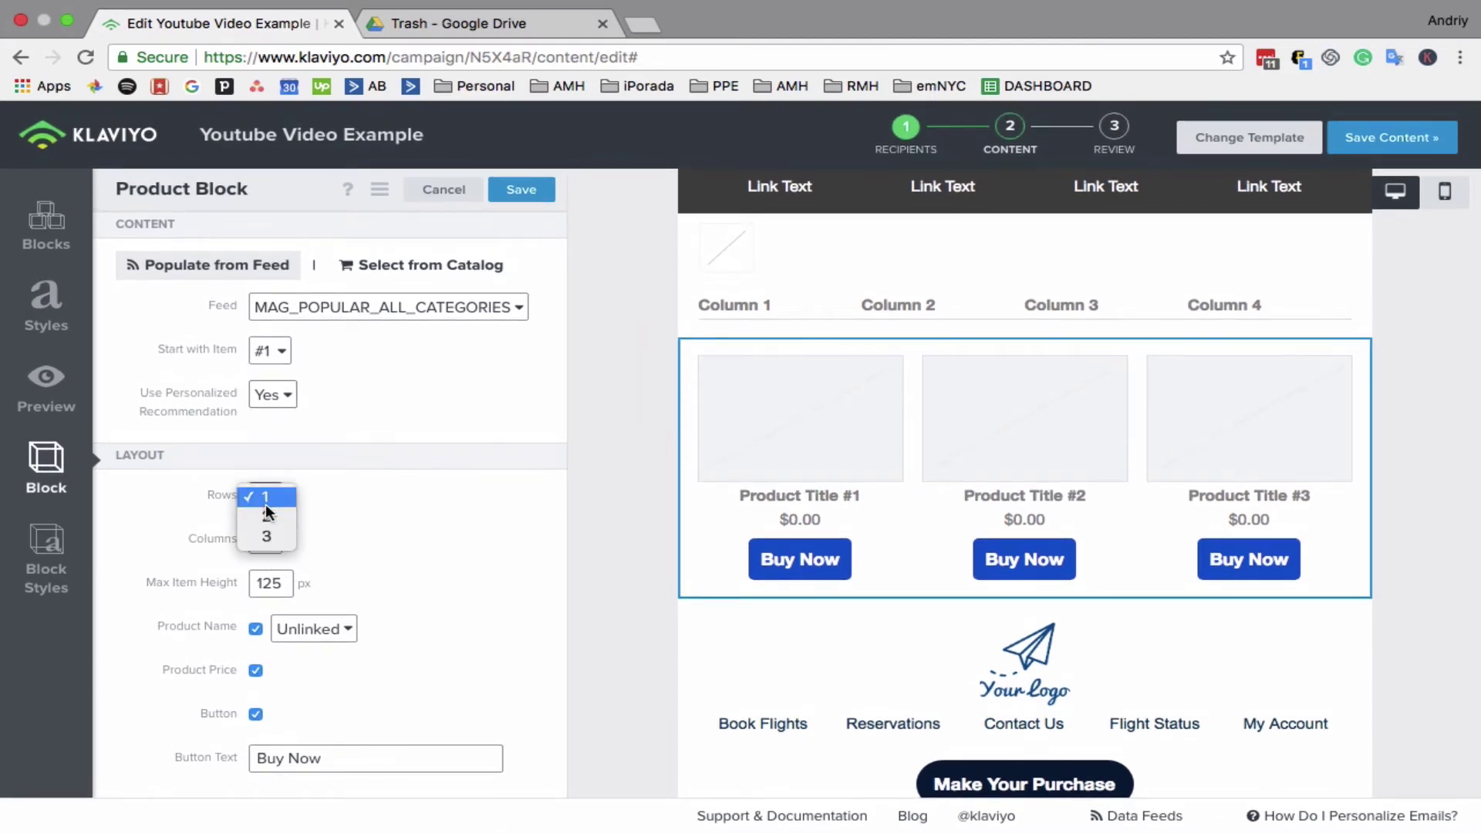
left_click(268, 537)
scroll(980, 549, "down", 3)
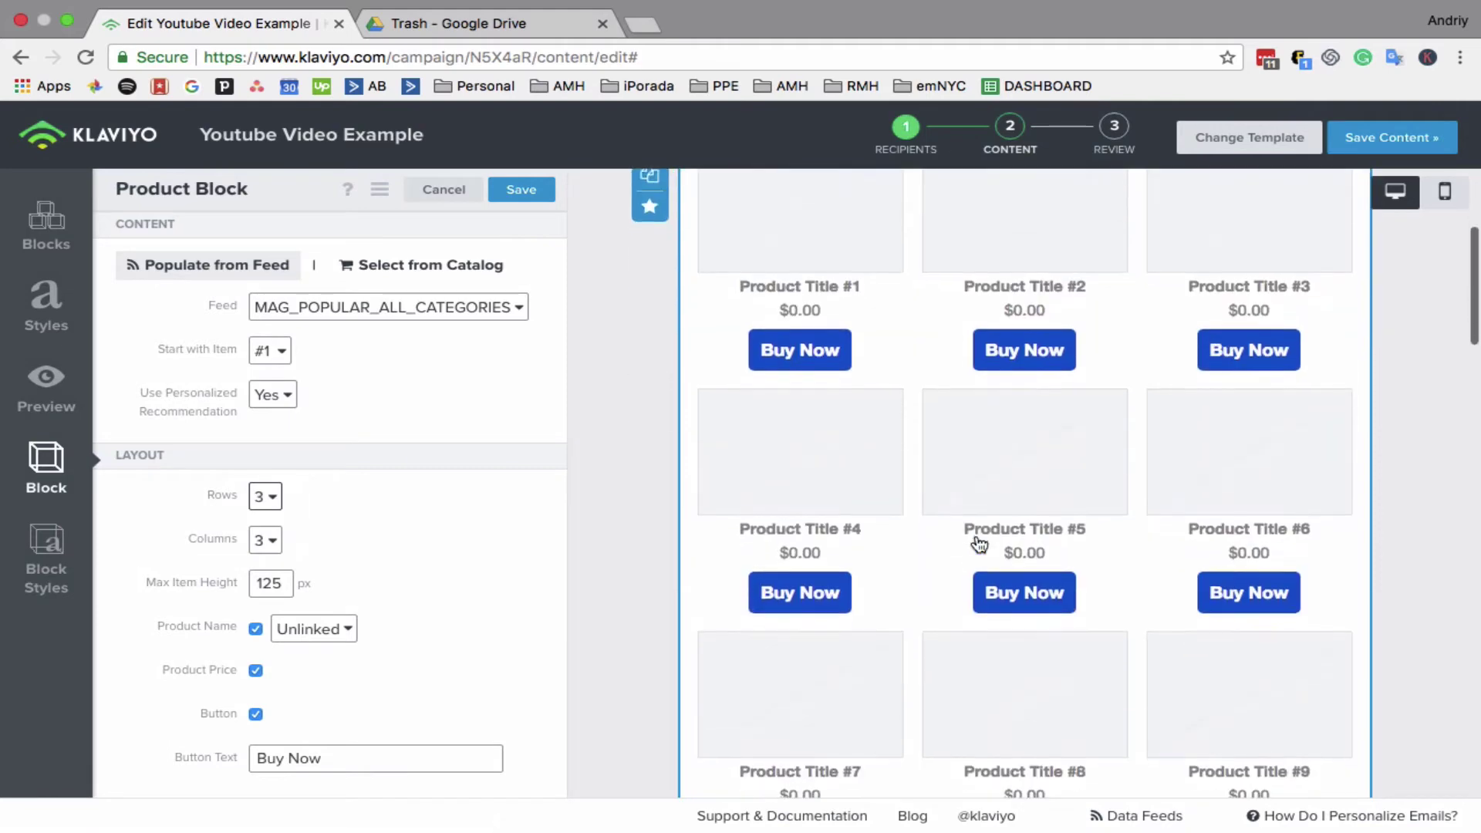
scroll(979, 542, "up", 1)
scroll(980, 545, "up", 2)
scroll(980, 546, "down", 4)
scroll(980, 545, "up", 2)
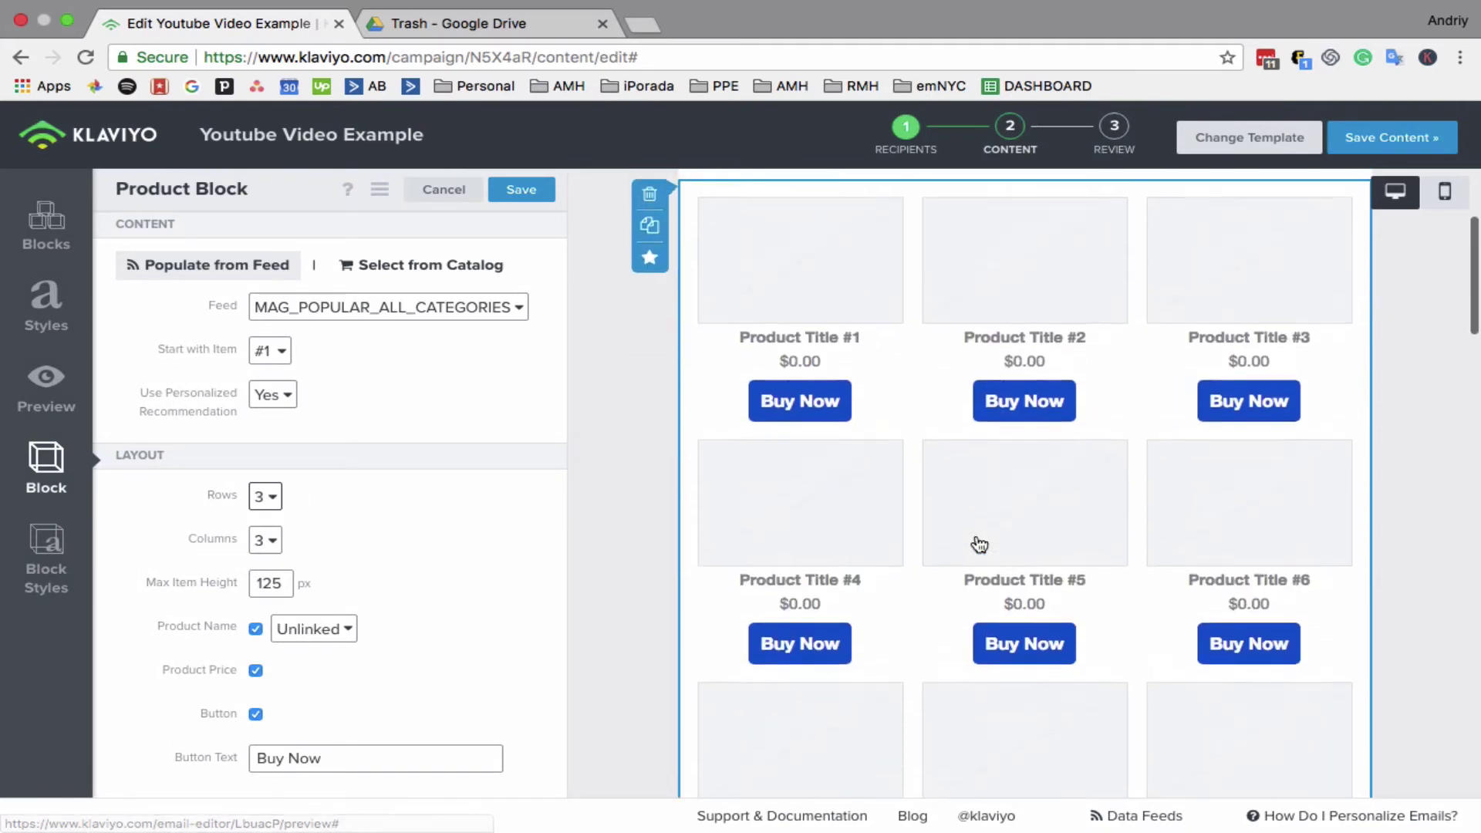
scroll(979, 545, "down", 3)
scroll(980, 546, "up", 4)
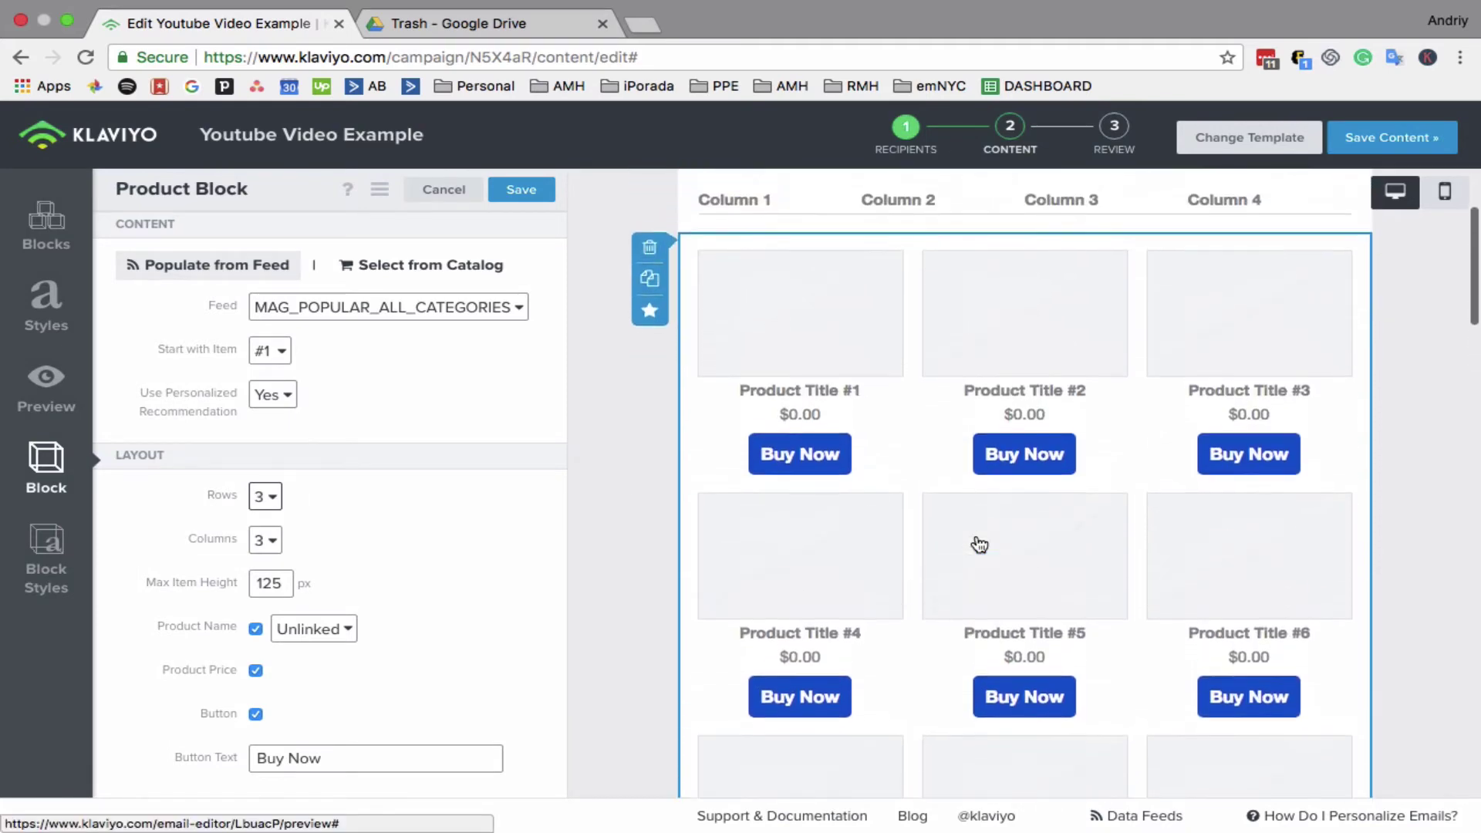
scroll(980, 546, "down", 3)
scroll(979, 545, "up", 1)
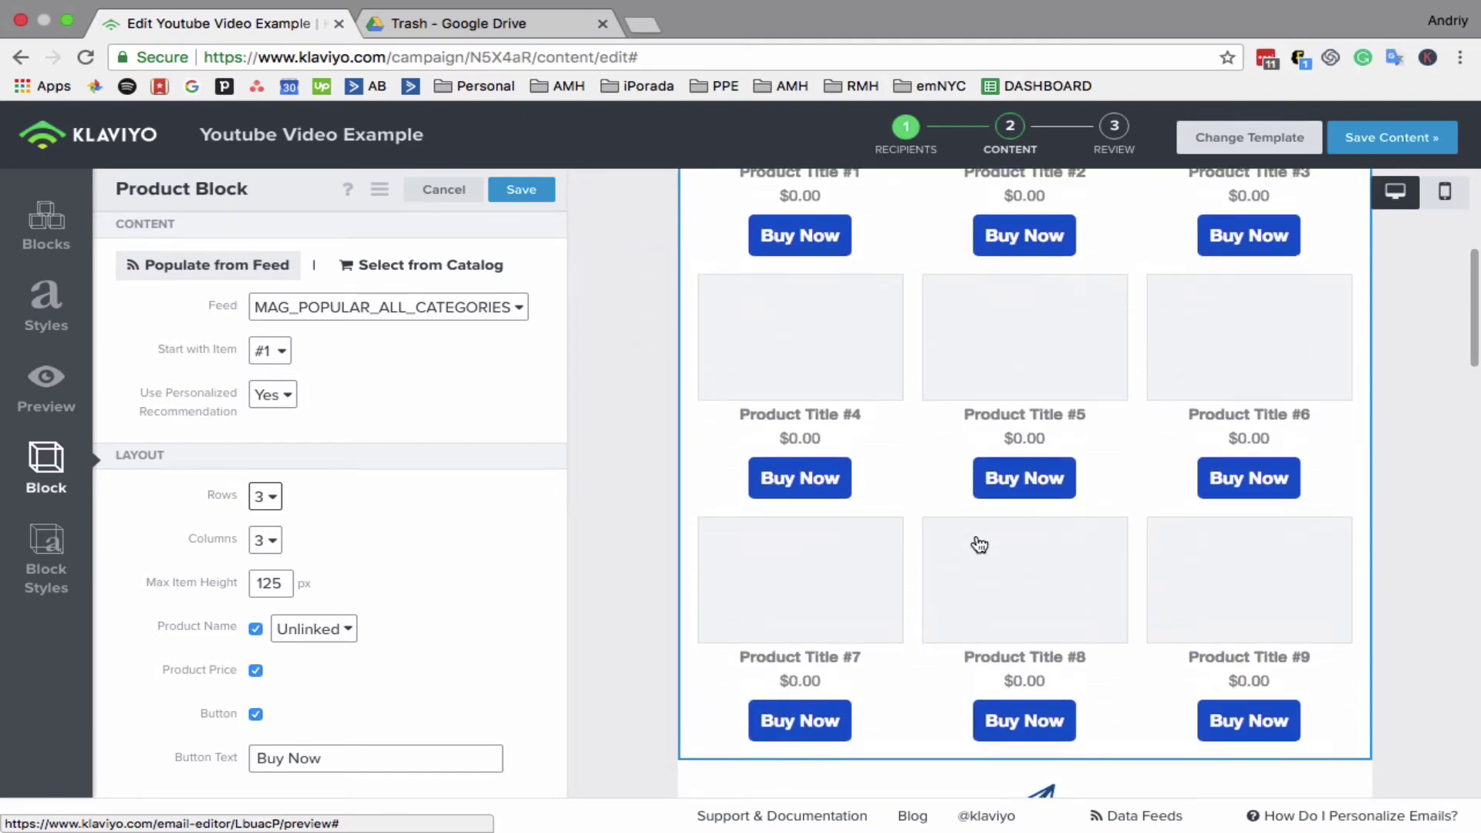
scroll(980, 545, "up", 1)
scroll(980, 545, "up", 2)
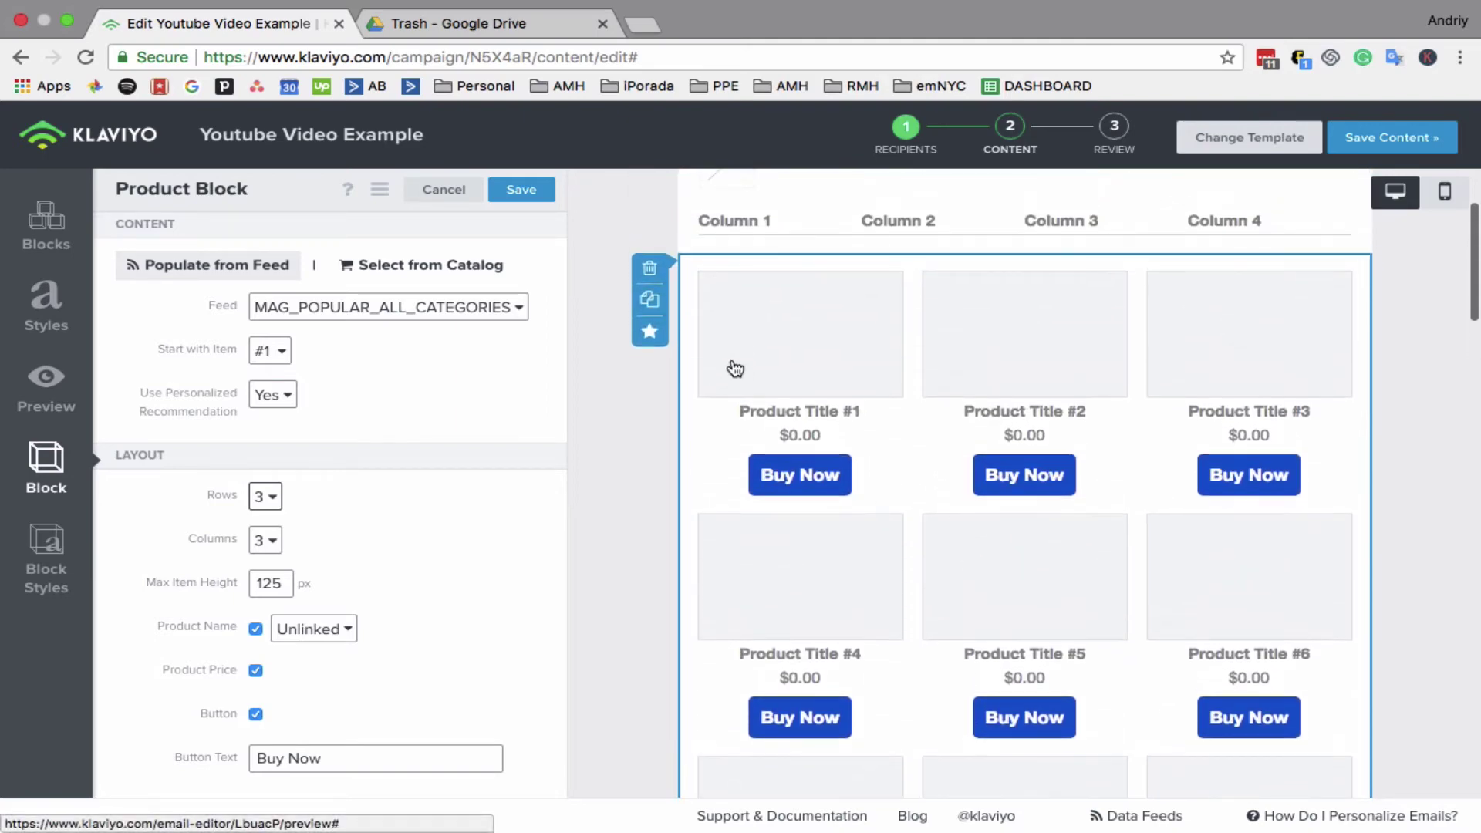
Duplicate the product block.
left_click(648, 303)
scroll(794, 413, "down", 5)
scroll(795, 412, "up", 4)
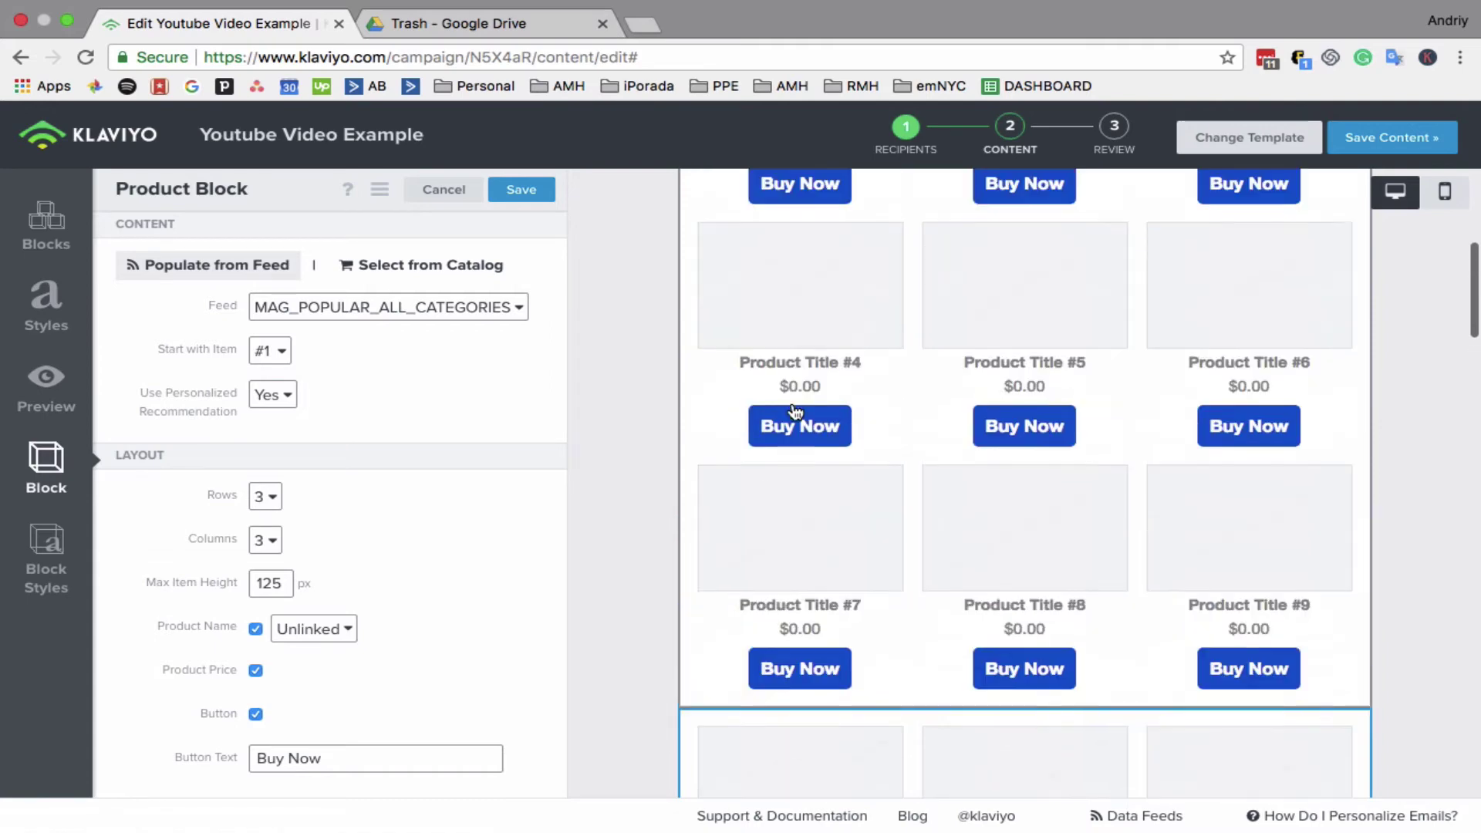
scroll(794, 412, "up", 5)
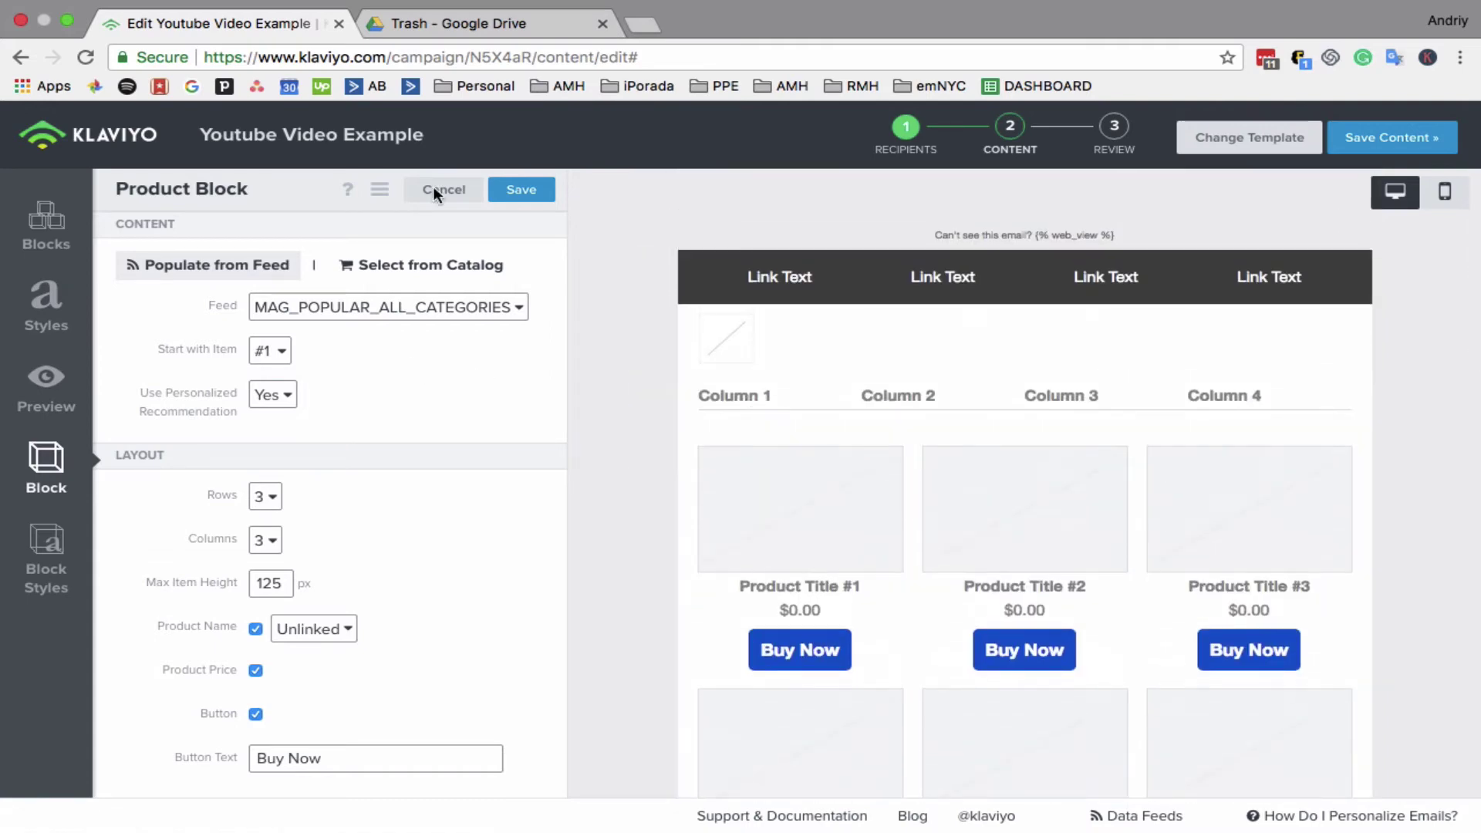
Save the product block and insert a divider line below the column table.
left_click(525, 199)
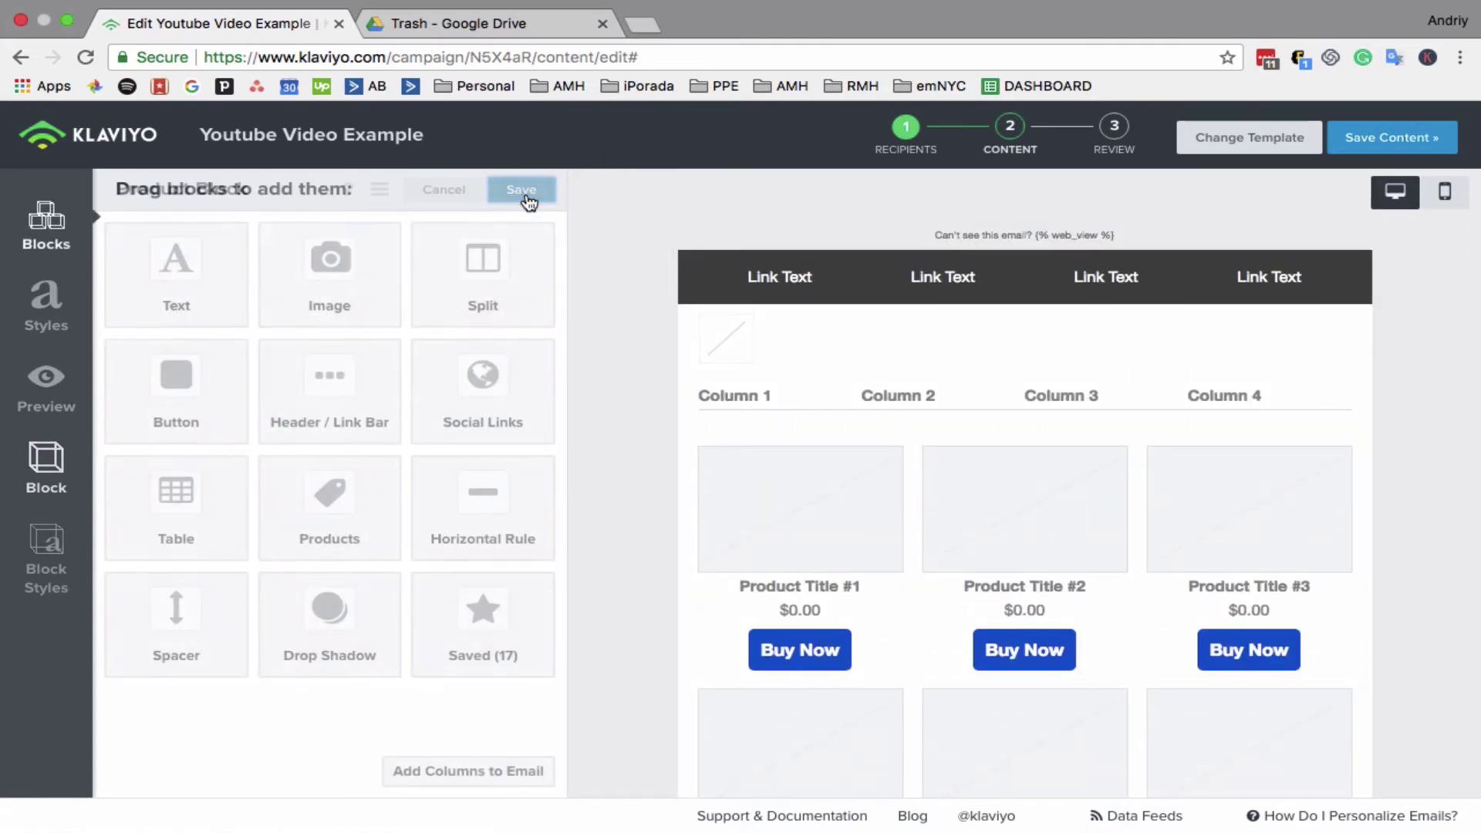
left_click_drag(470, 496, 780, 461)
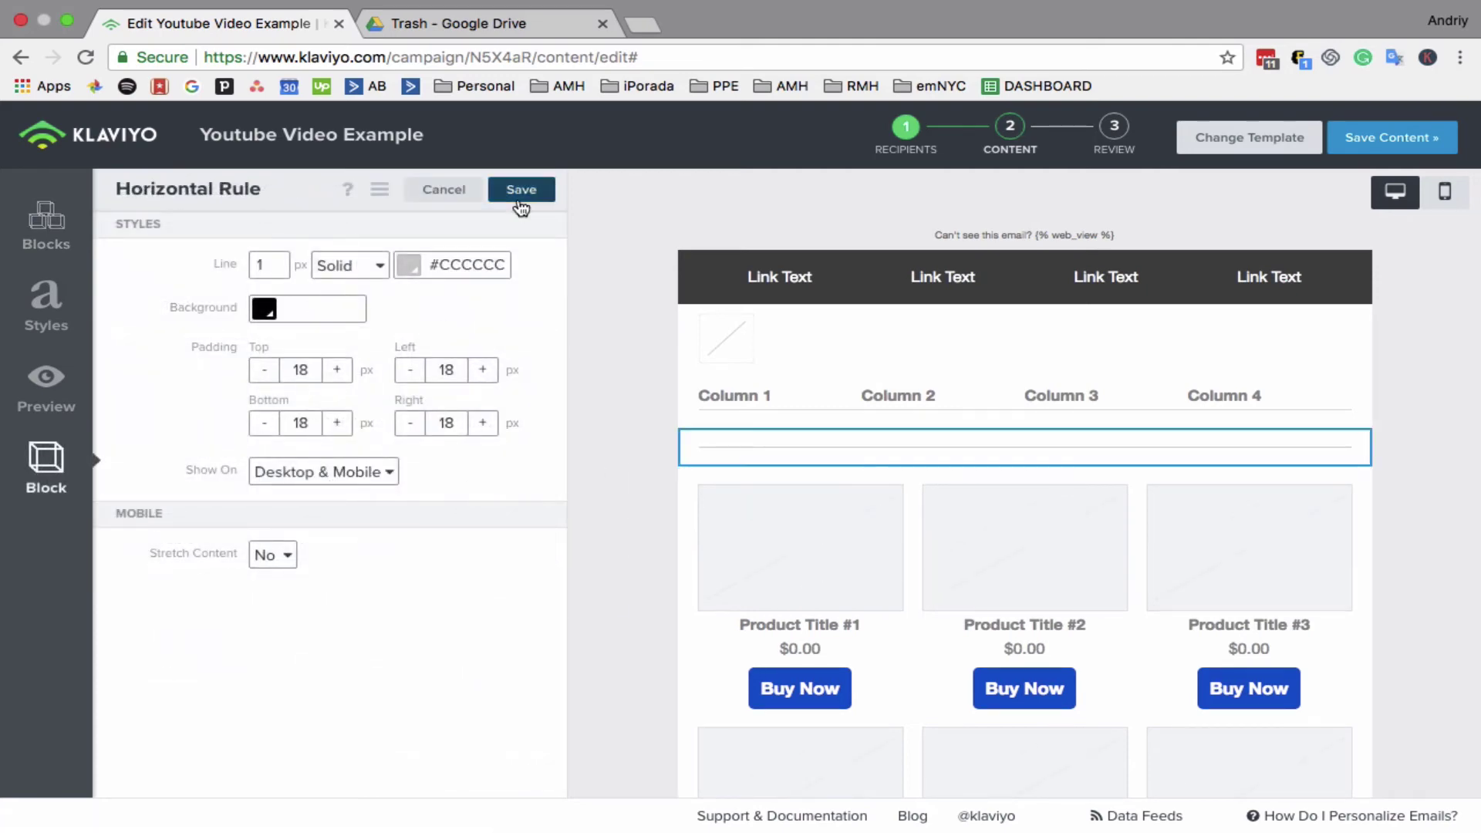
left_click(520, 190)
Add a 50 px spacer above the divider and a dark drop shadow beneath the column headings.
left_click_drag(176, 617, 905, 420)
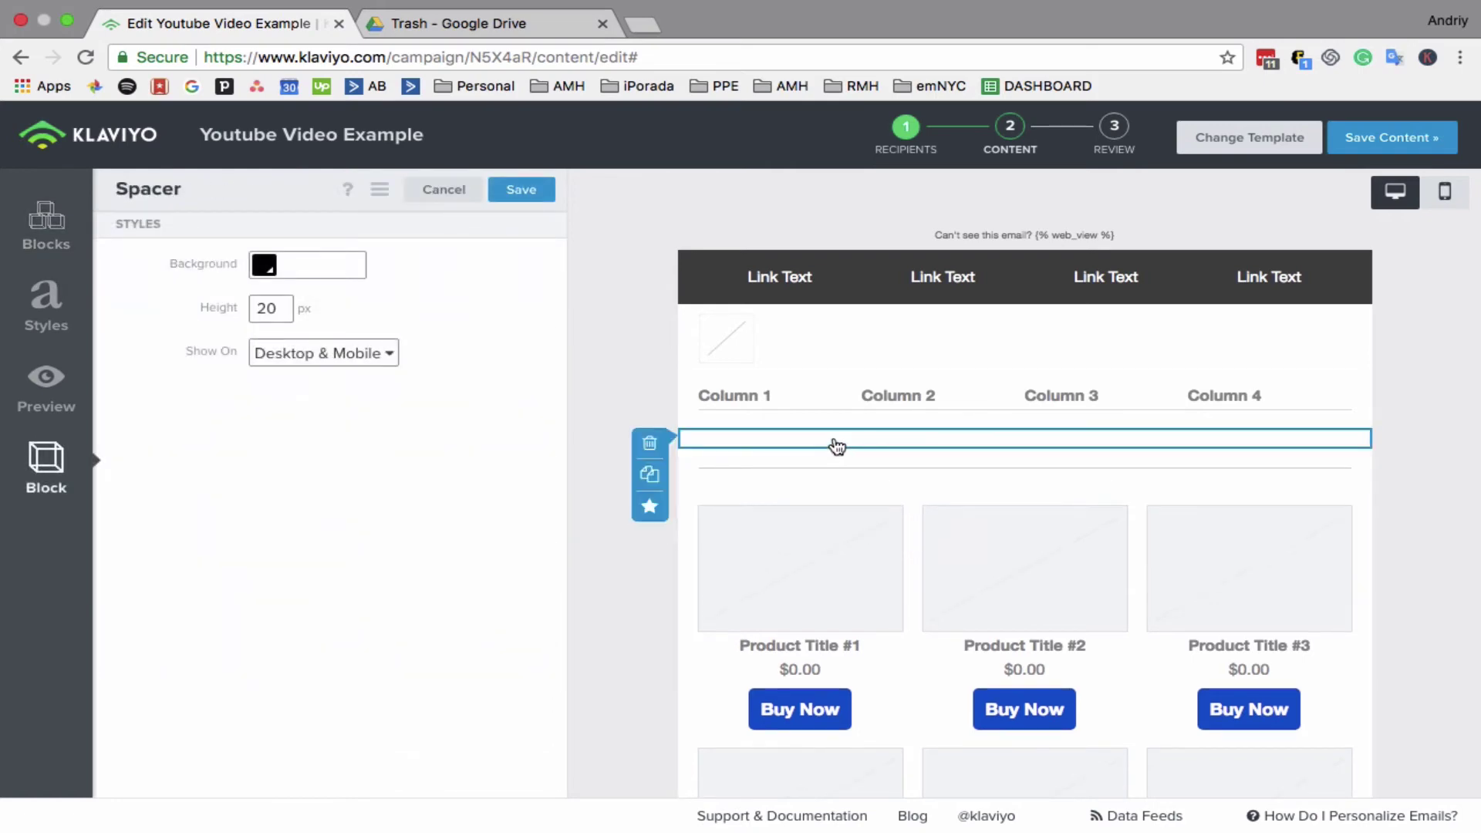
left_click_drag(289, 312, 221, 311)
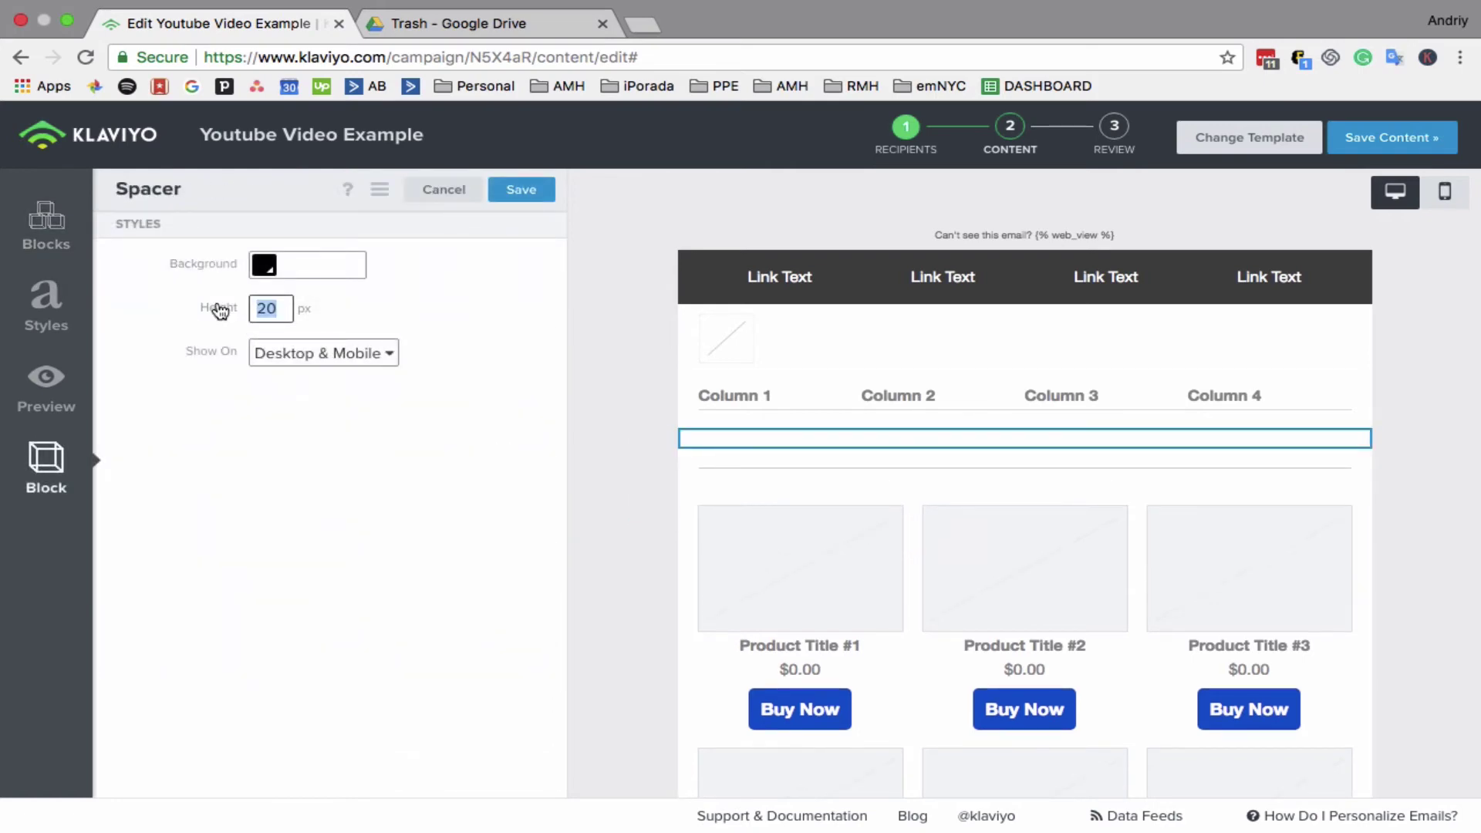
type("50")
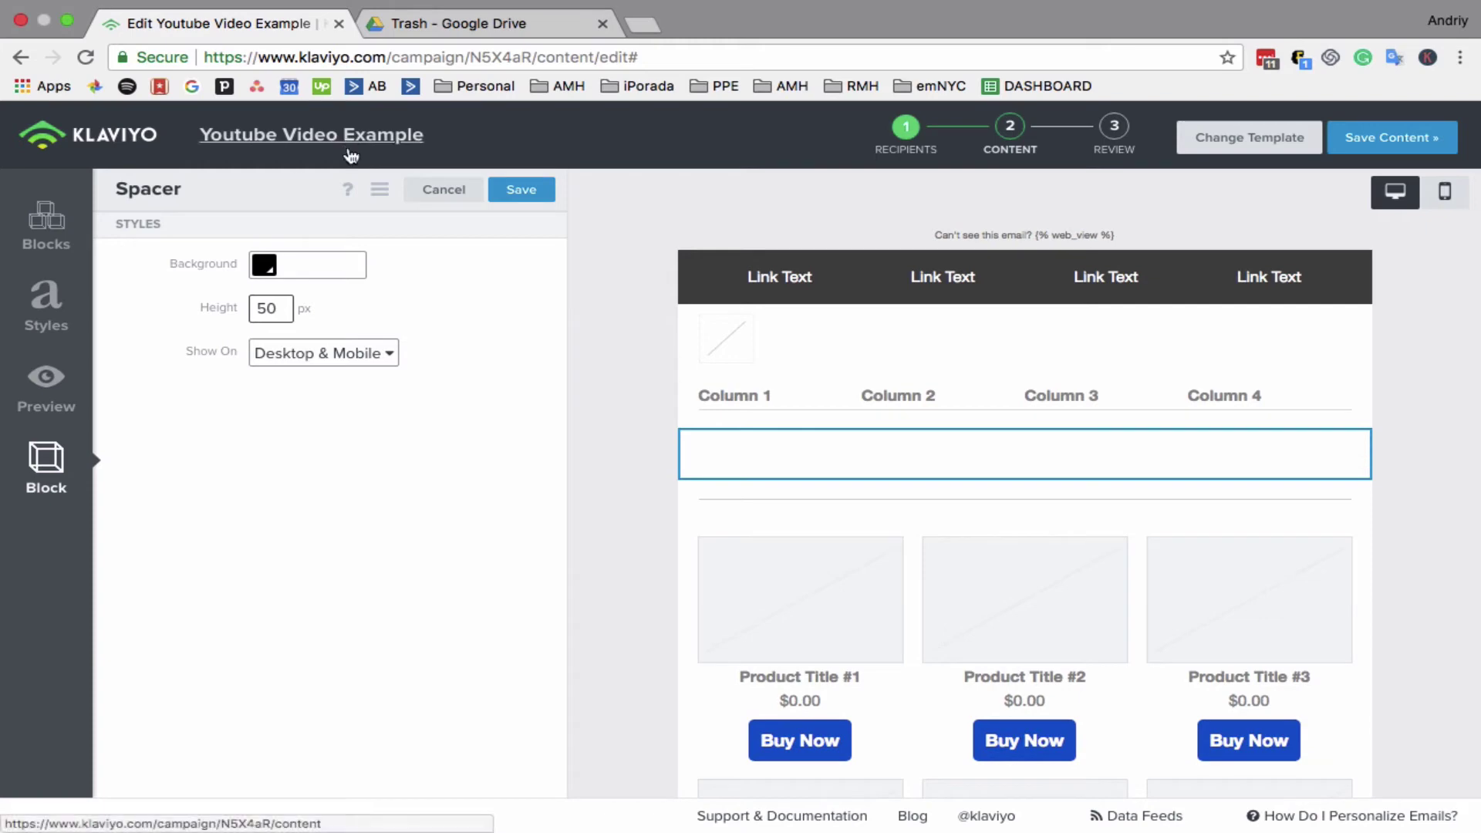
left_click(541, 196)
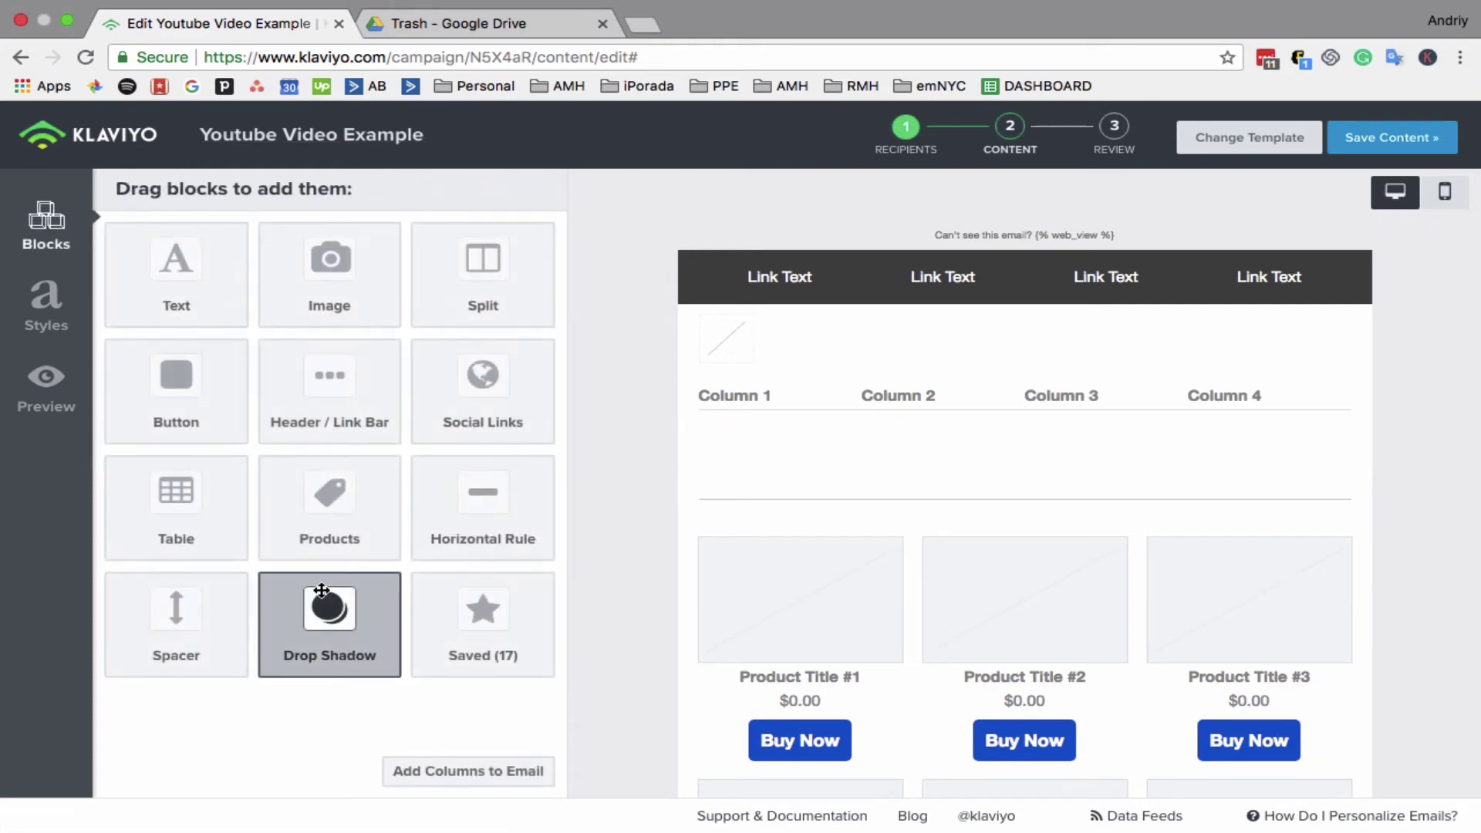
left_click_drag(327, 605, 821, 442)
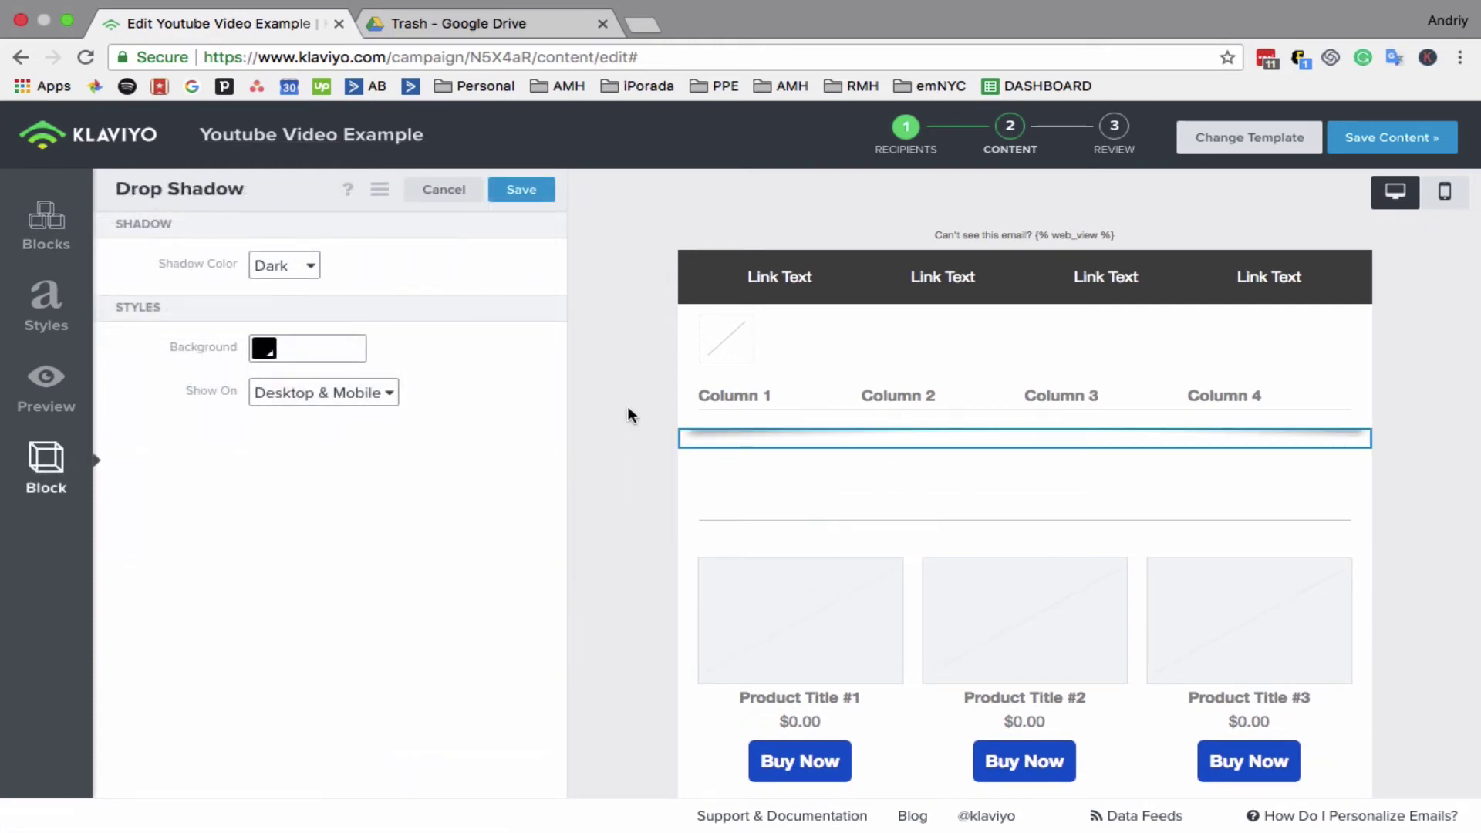
left_click(507, 192)
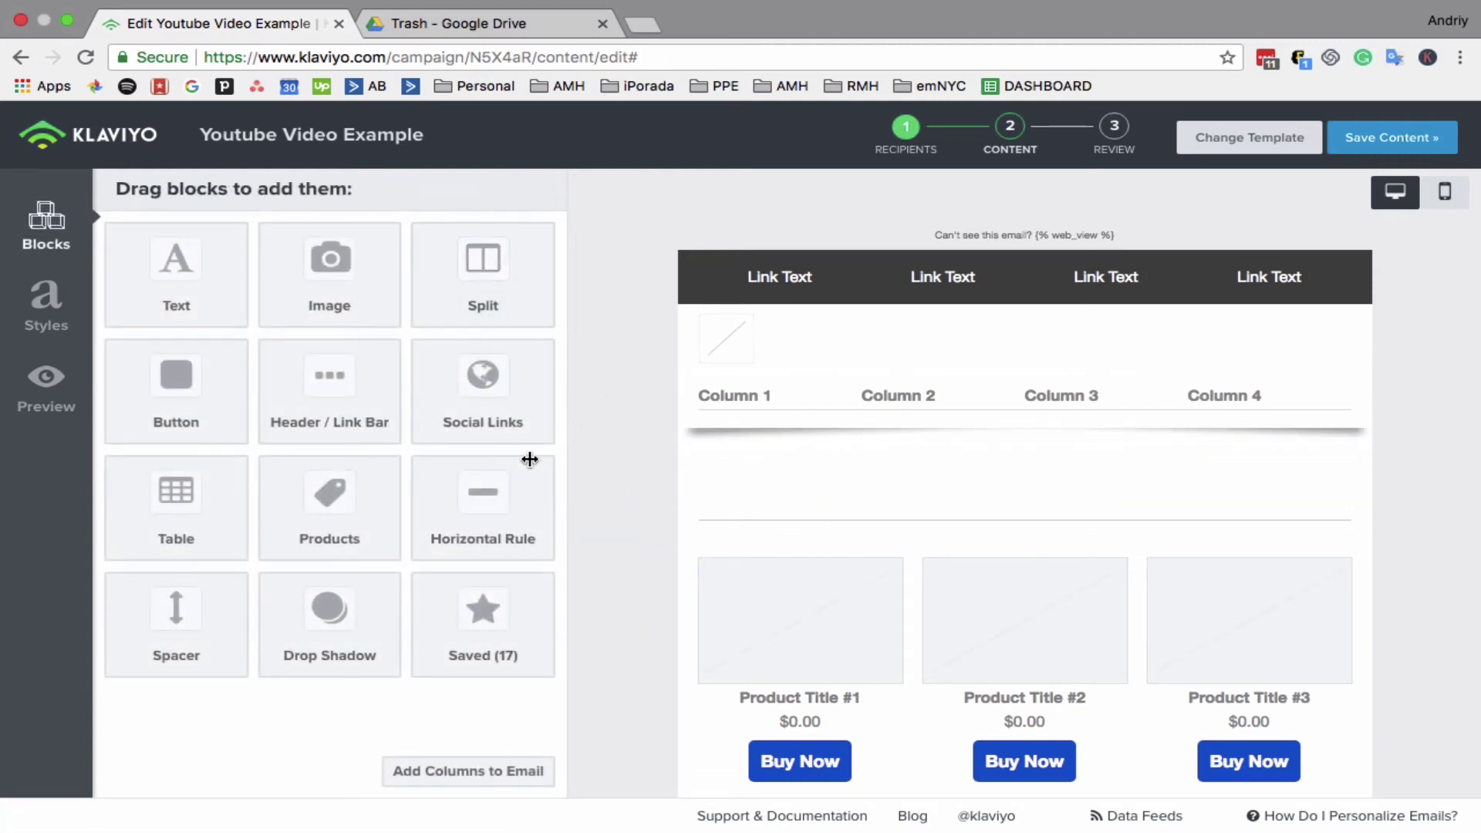
left_click_drag(483, 608, 772, 389)
left_click(628, 353)
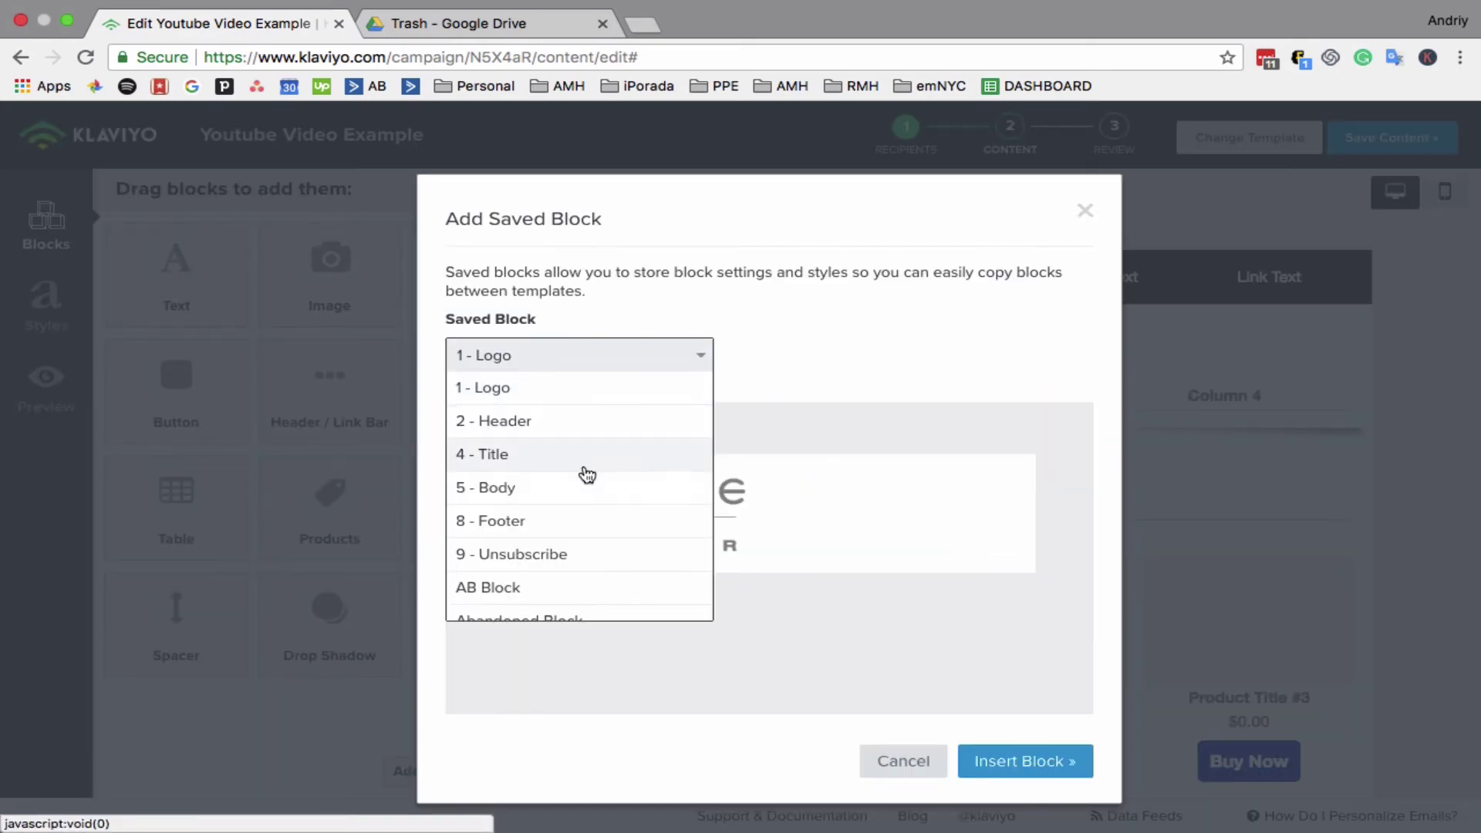
left_click(585, 463)
left_click(617, 357)
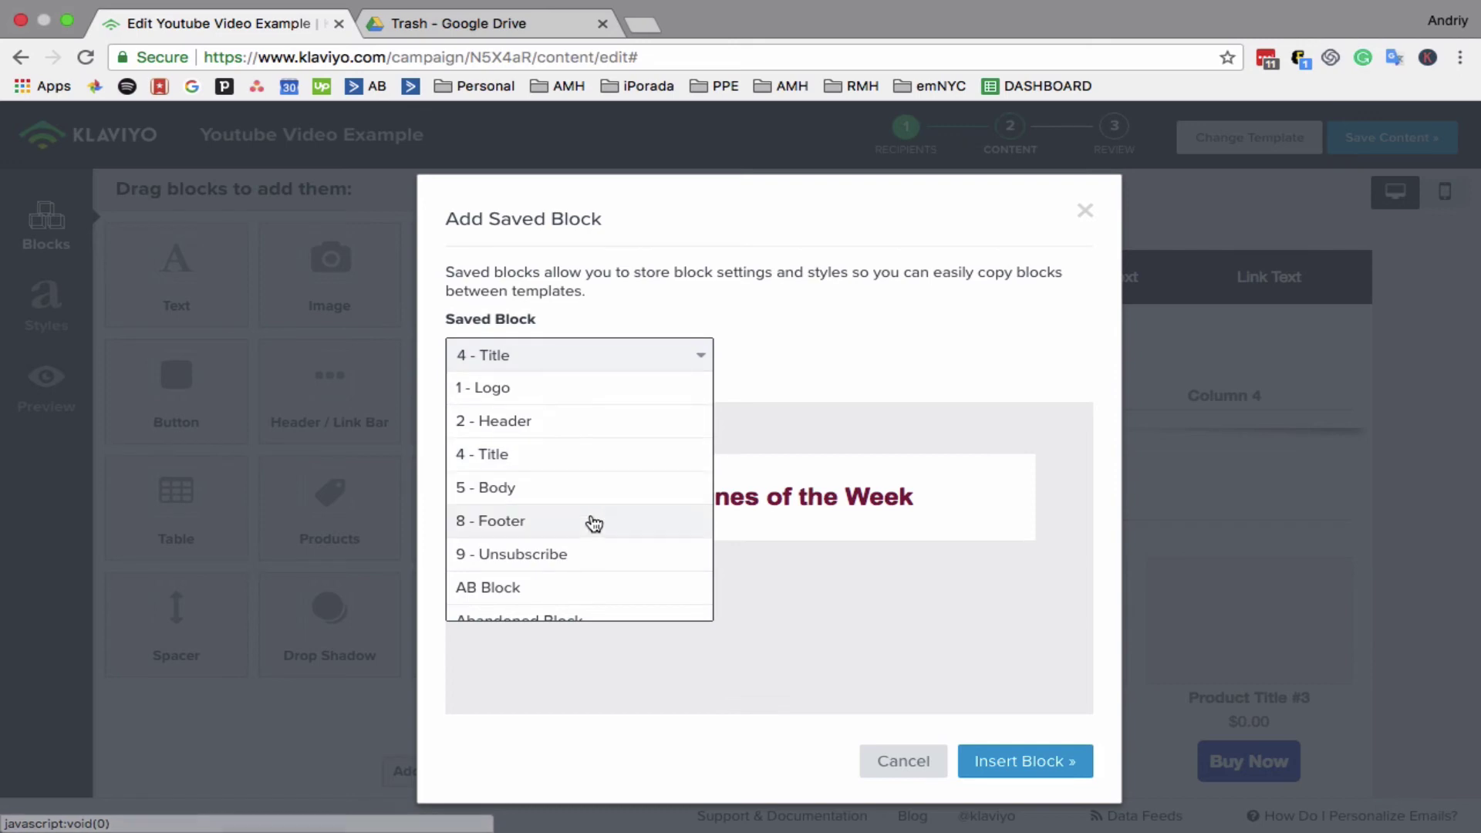
left_click(591, 516)
left_click(615, 357)
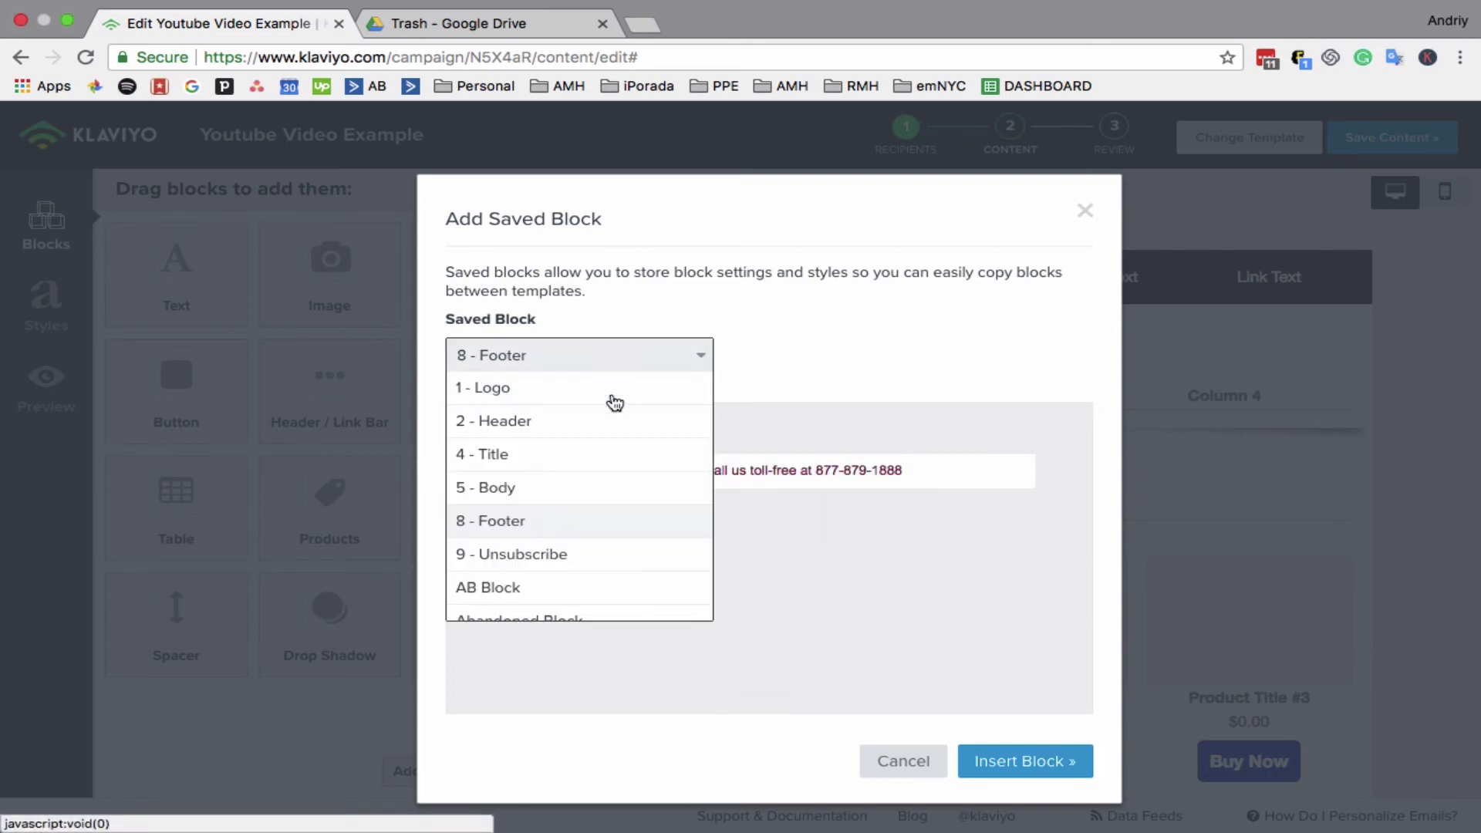
left_click(589, 561)
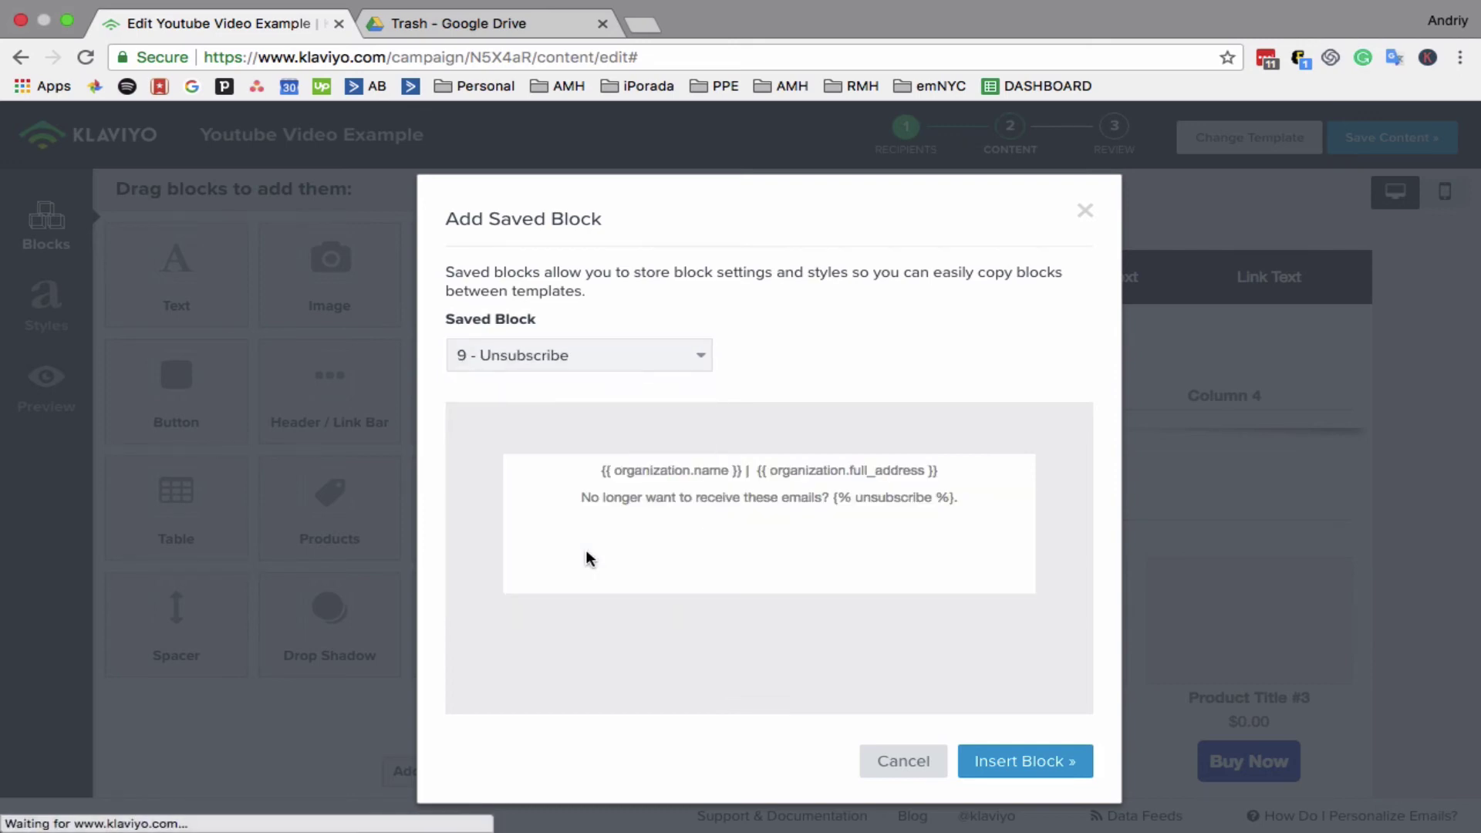
left_click(937, 760)
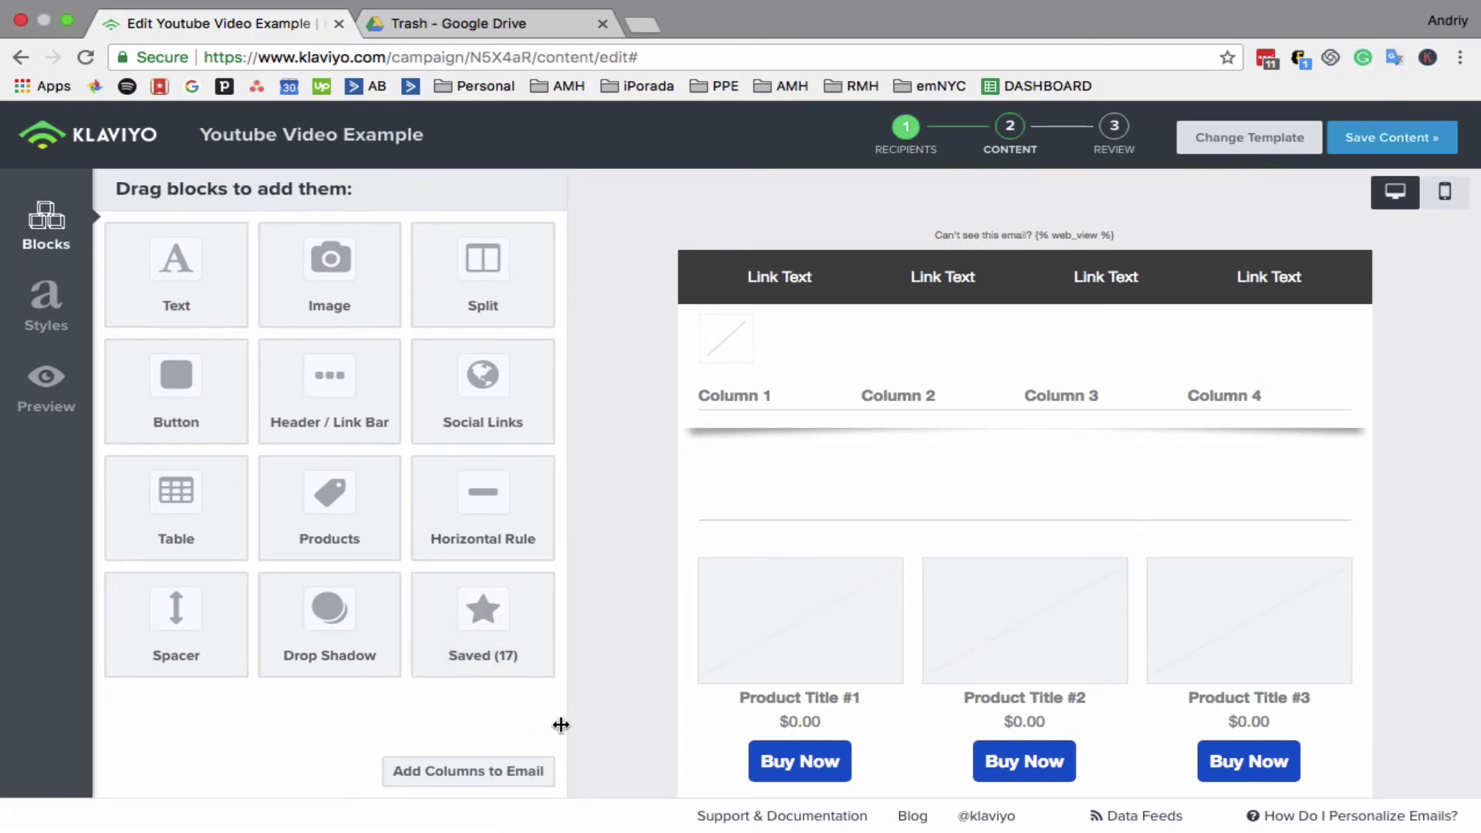
left_click_drag(452, 774, 942, 480)
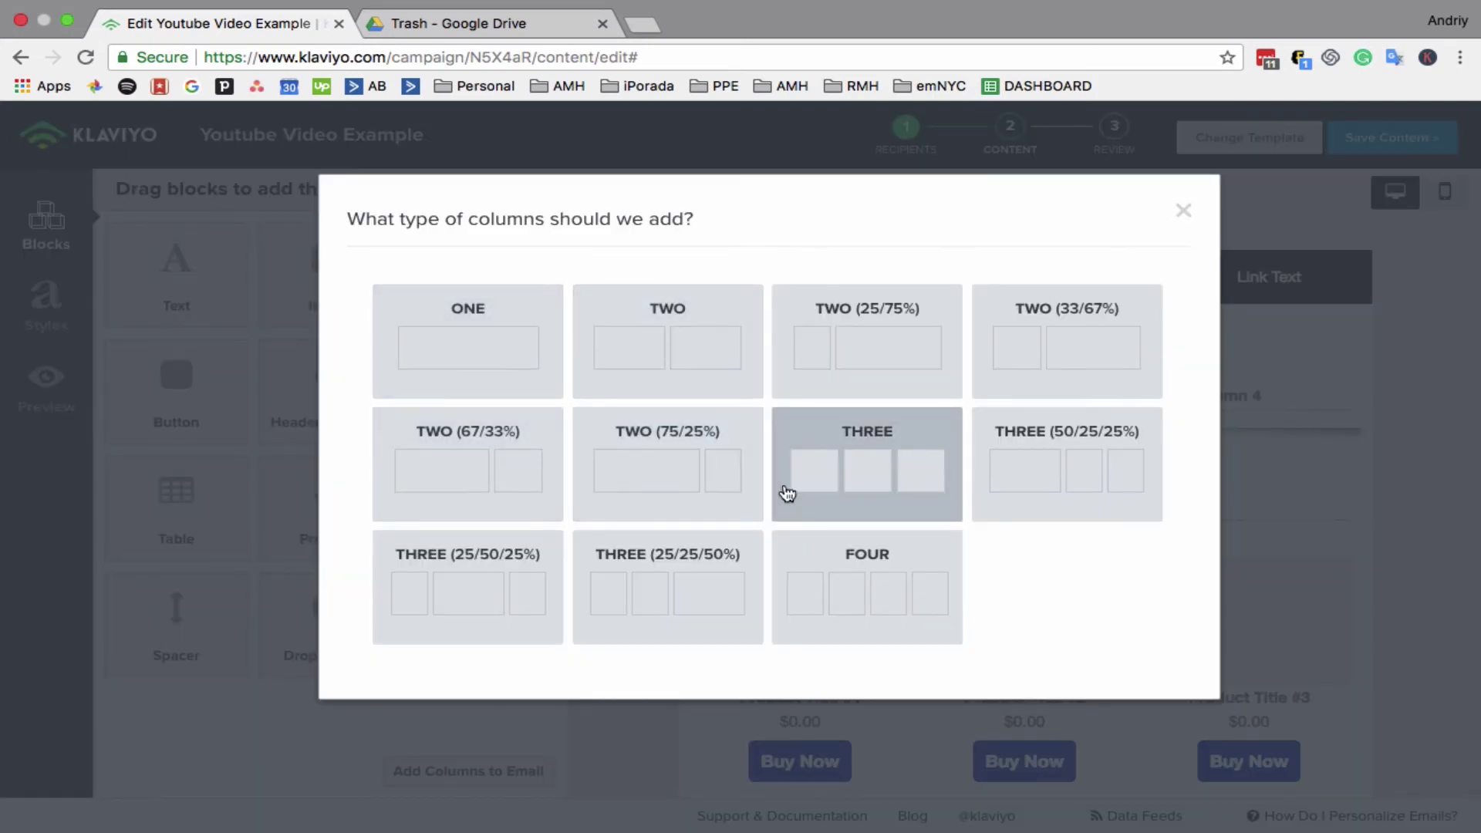
left_click(1184, 212)
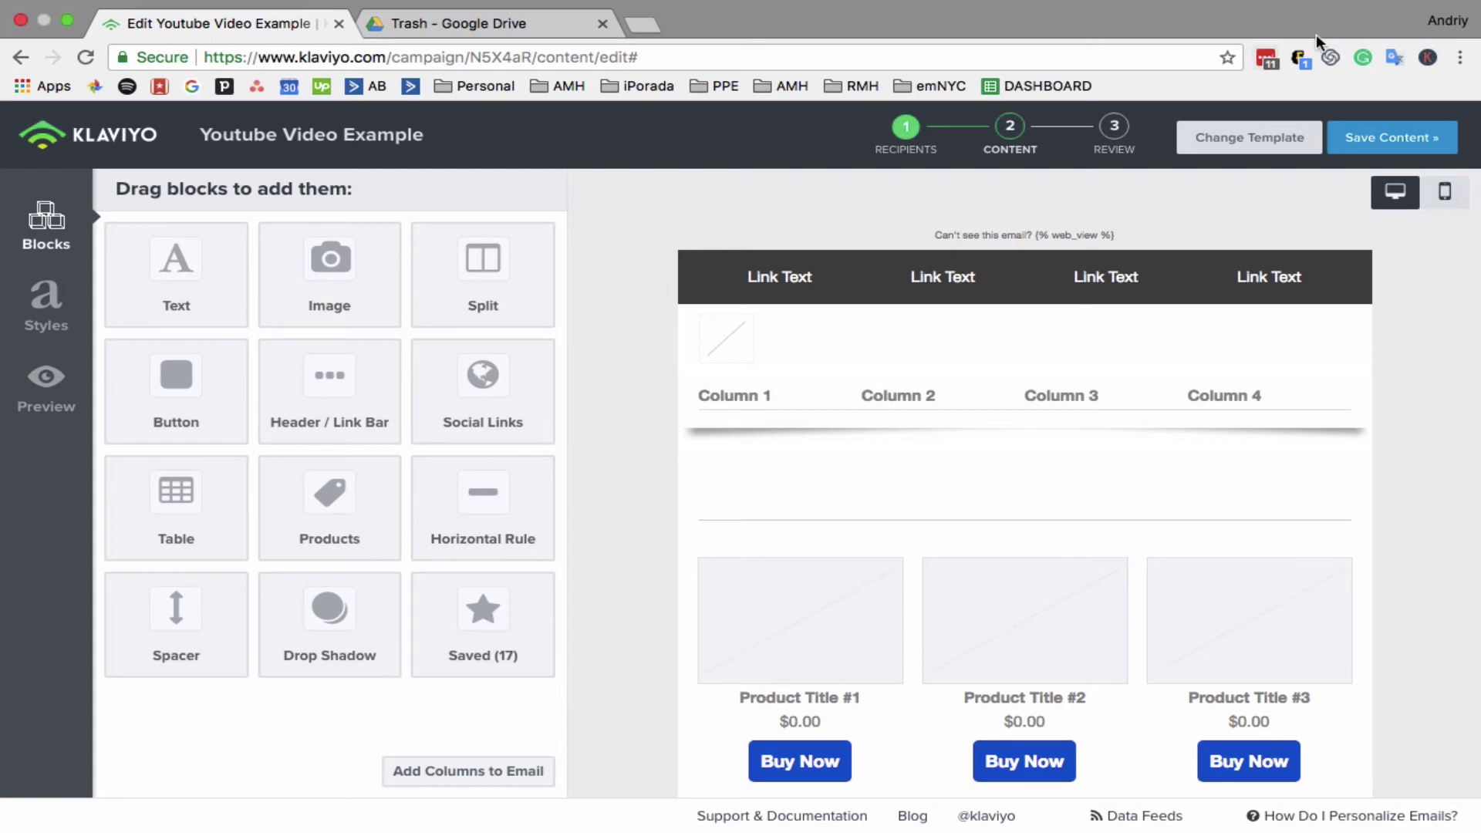
Save the email content and the subject and sender details, then proceed to Review & Send.
left_click(1377, 147)
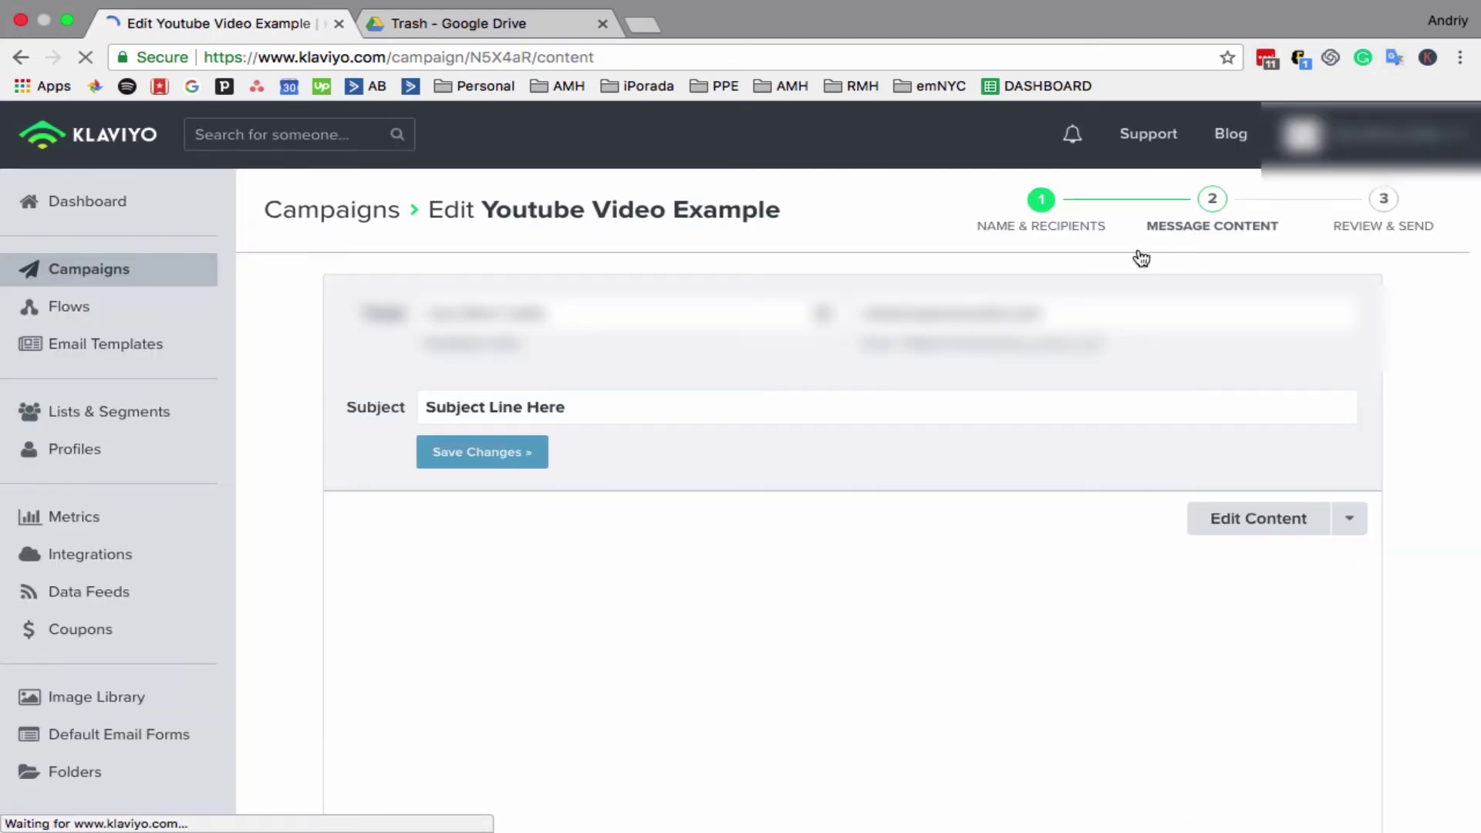
left_click(516, 456)
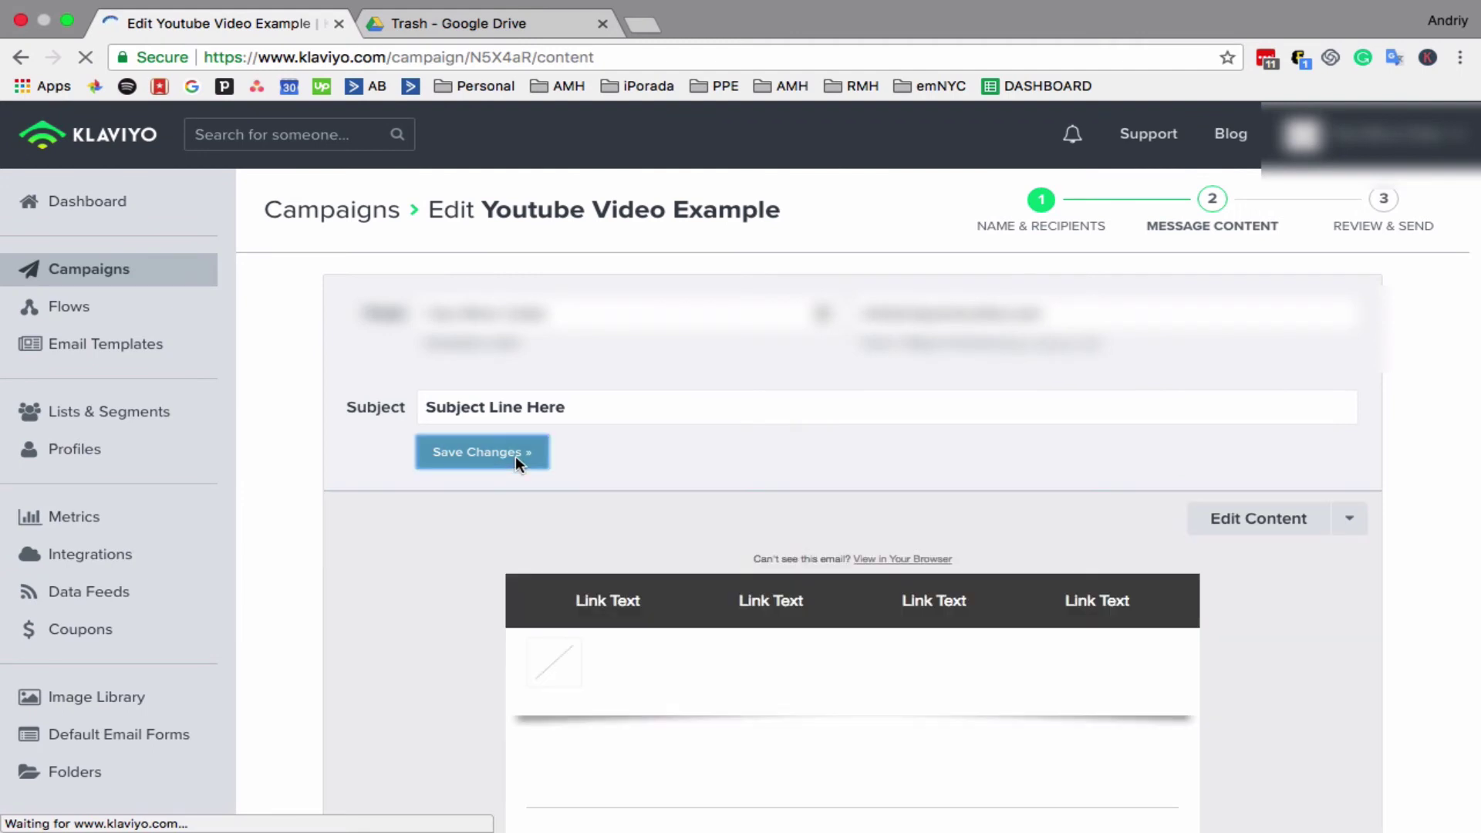
scroll(698, 490, "down", 5)
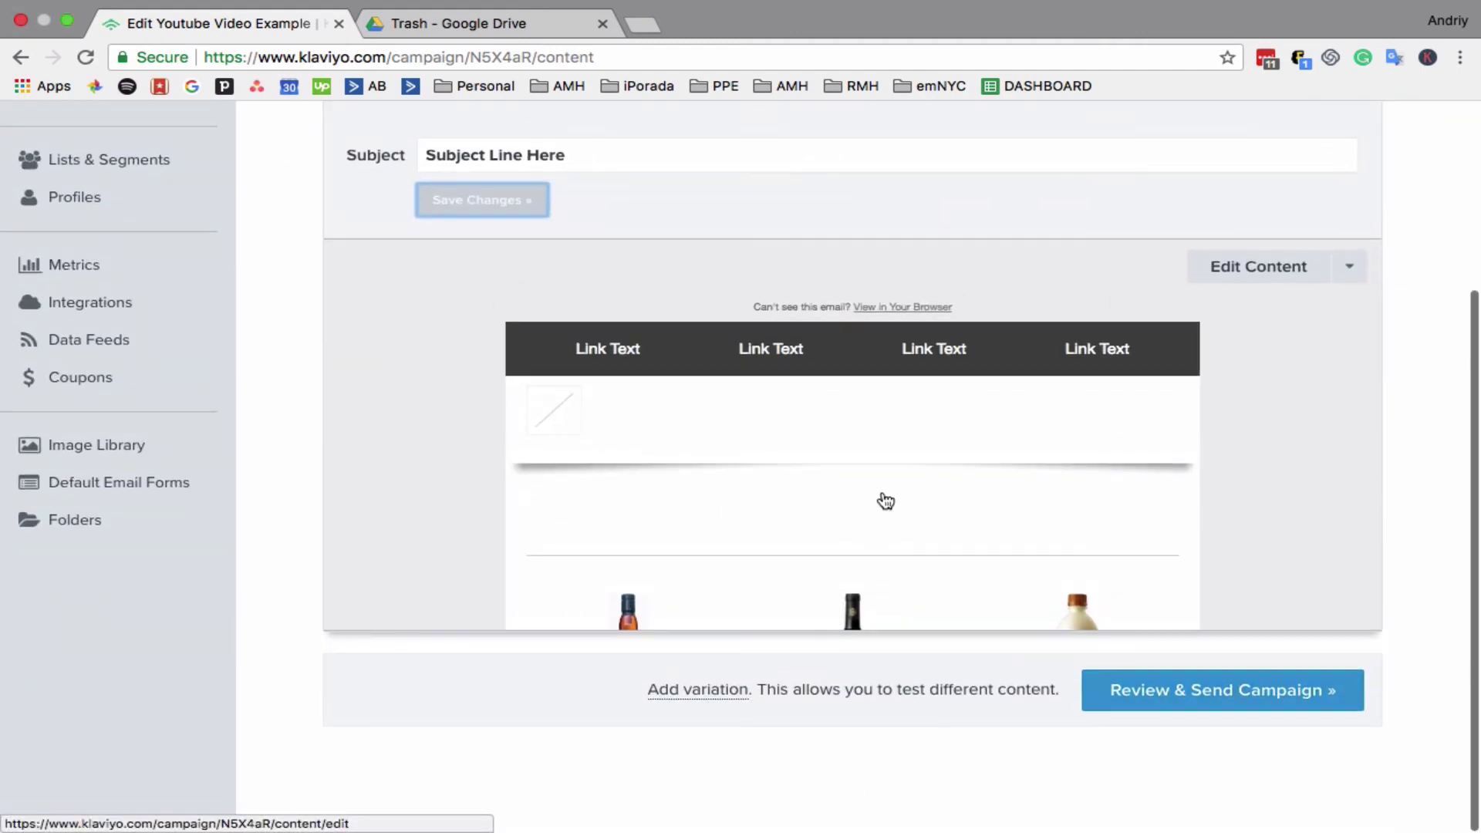
left_click(1134, 690)
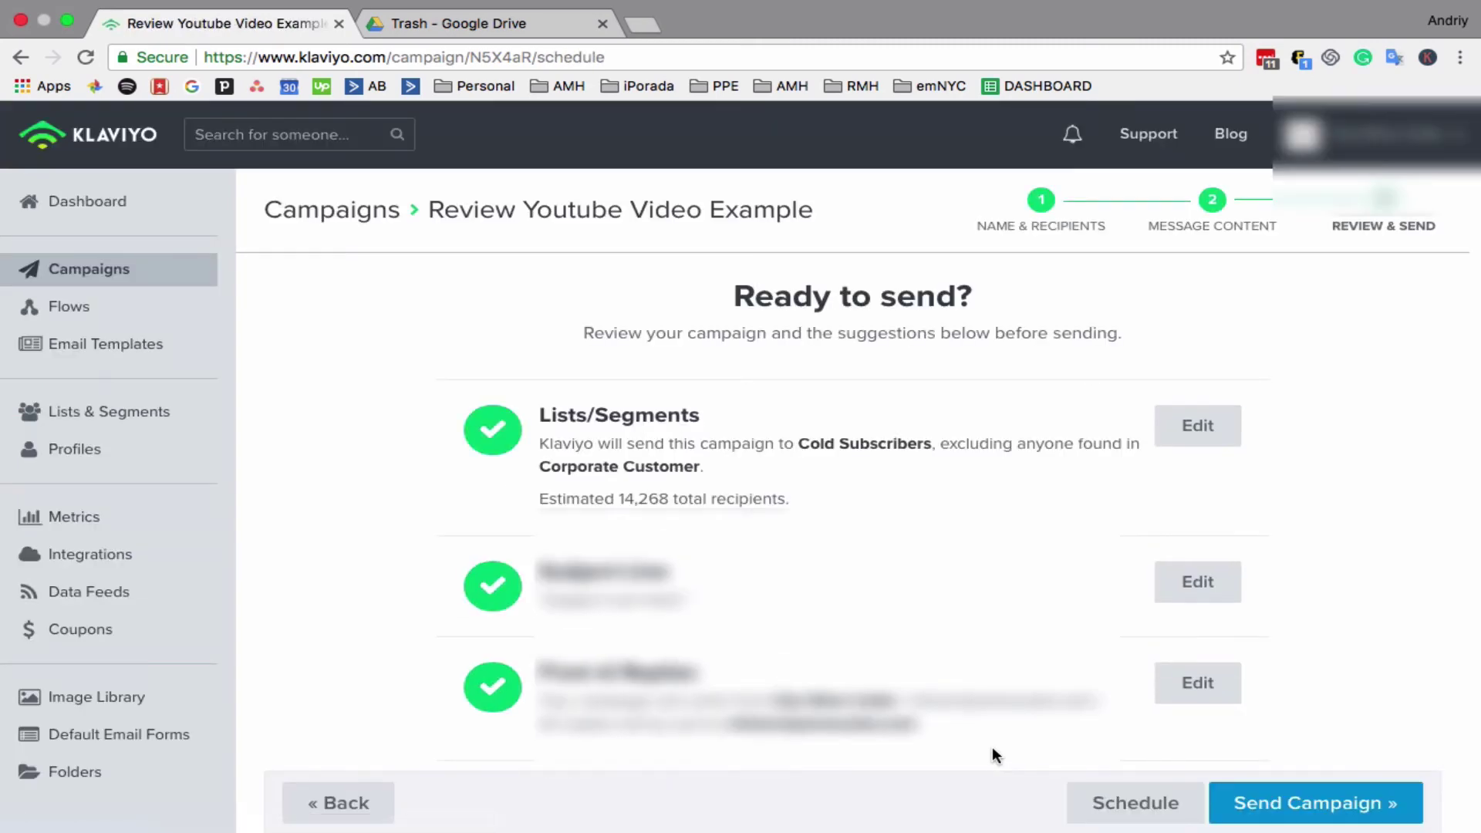
Review the Schedule options, defaulting to Apr 2, 2018 at 7:00 am US/Eastern.
scroll(1021, 640, "down", 5)
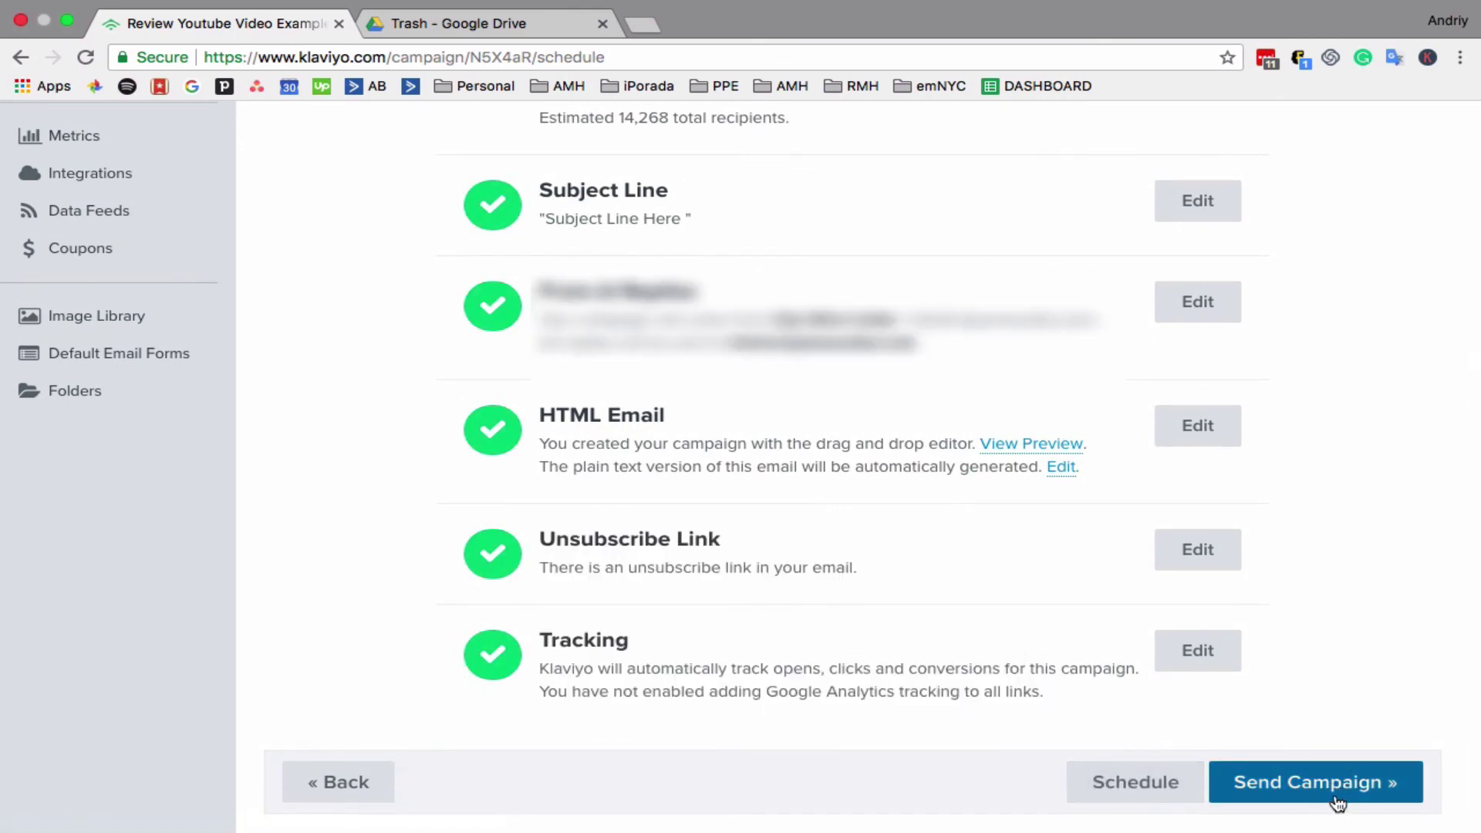
left_click(1184, 783)
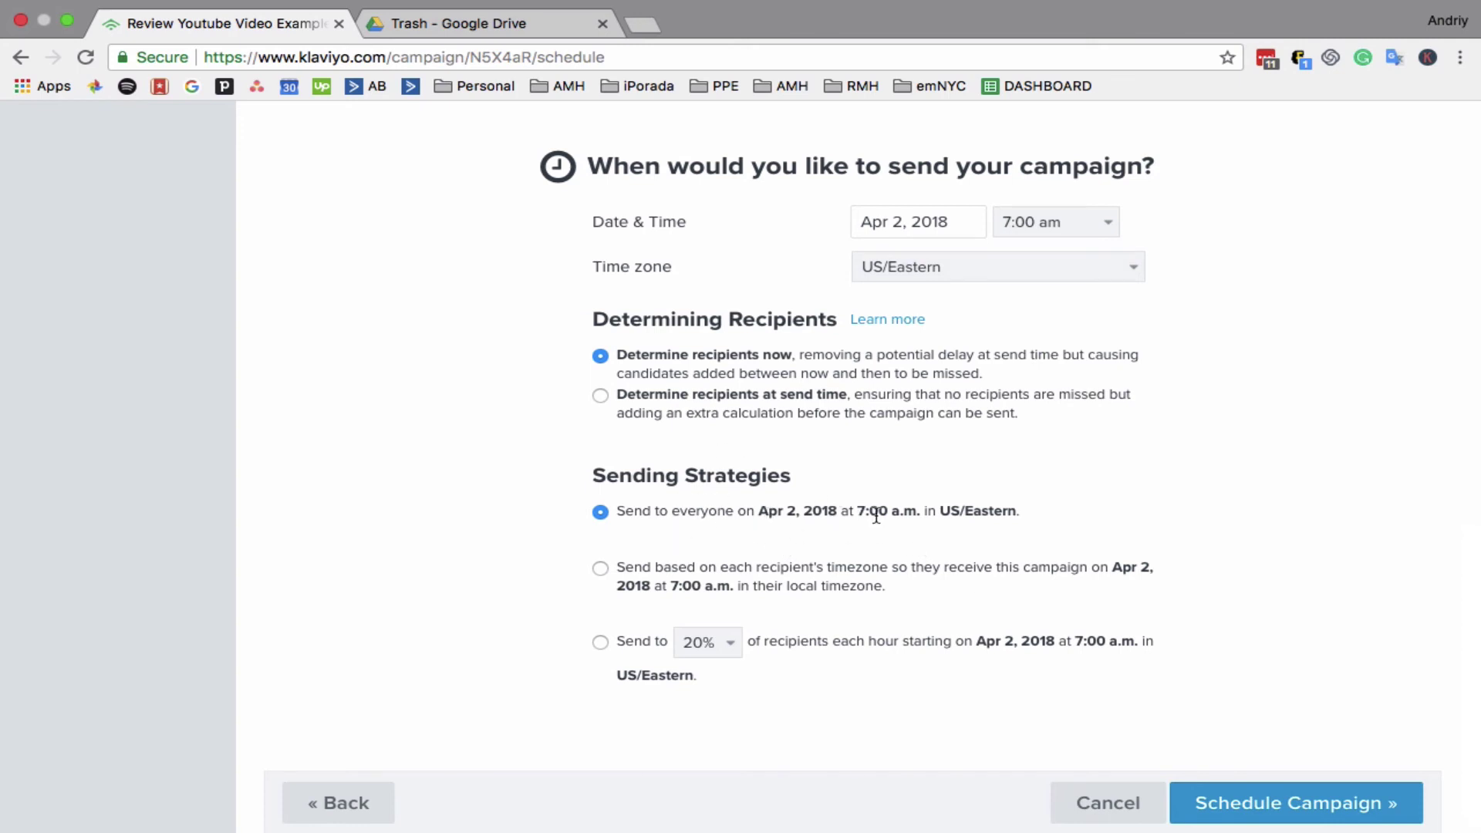
left_click_drag(1002, 510, 951, 503)
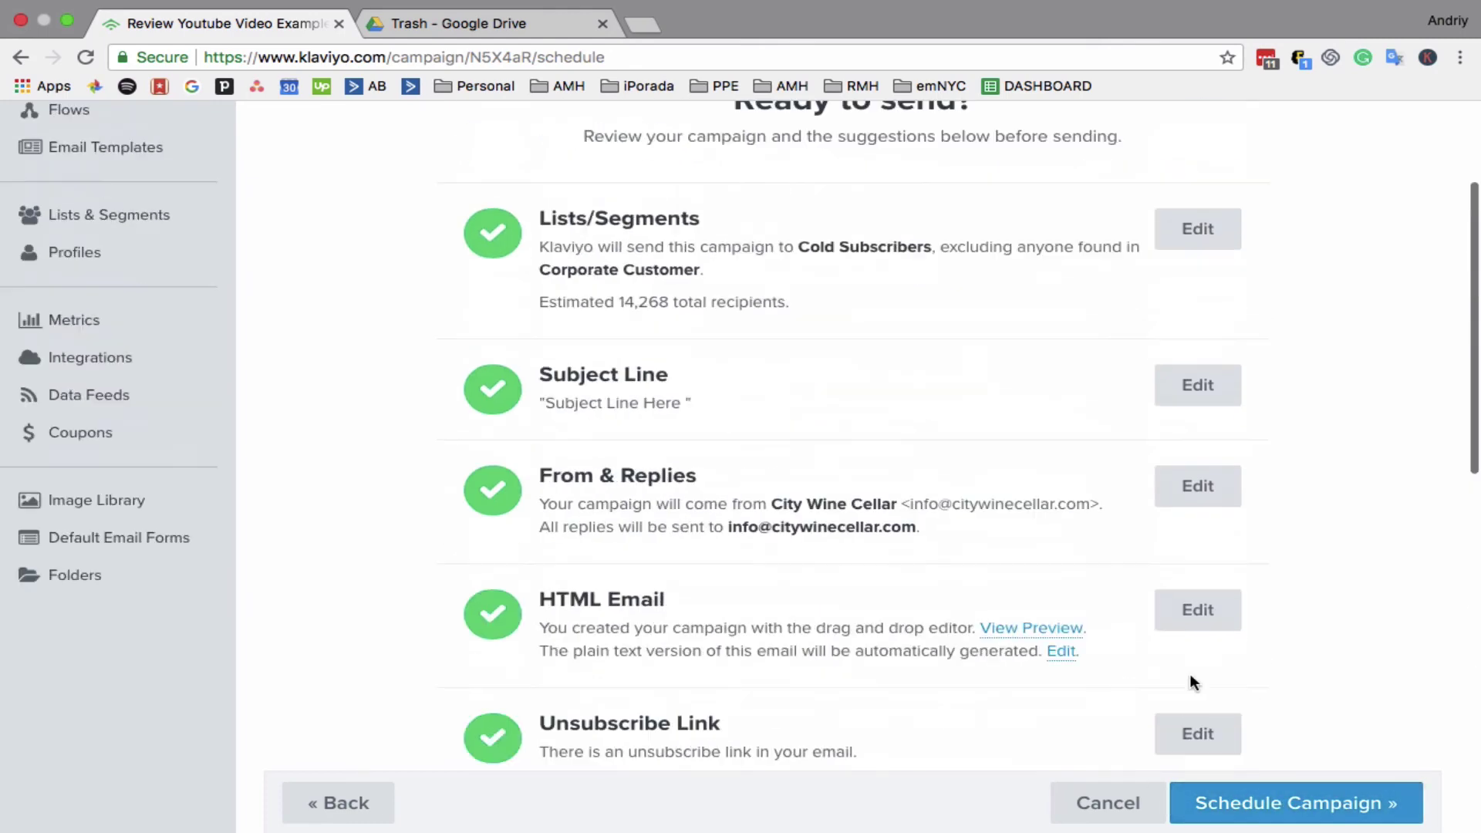
scroll(1189, 682, "up", 3)
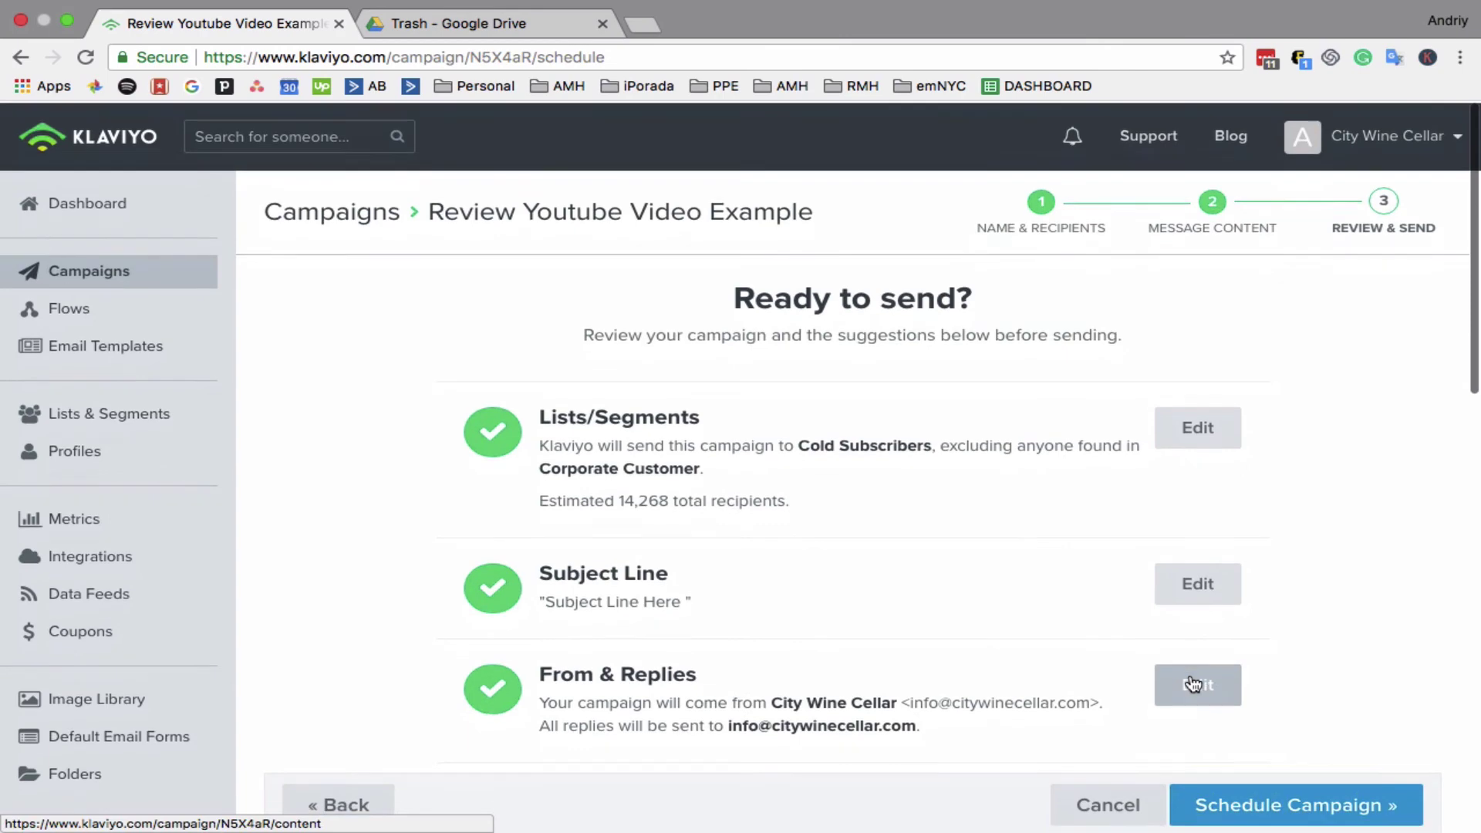
Back on the content step, add variation B and set the test to a 15% sample for 2 hours.
left_click(340, 801)
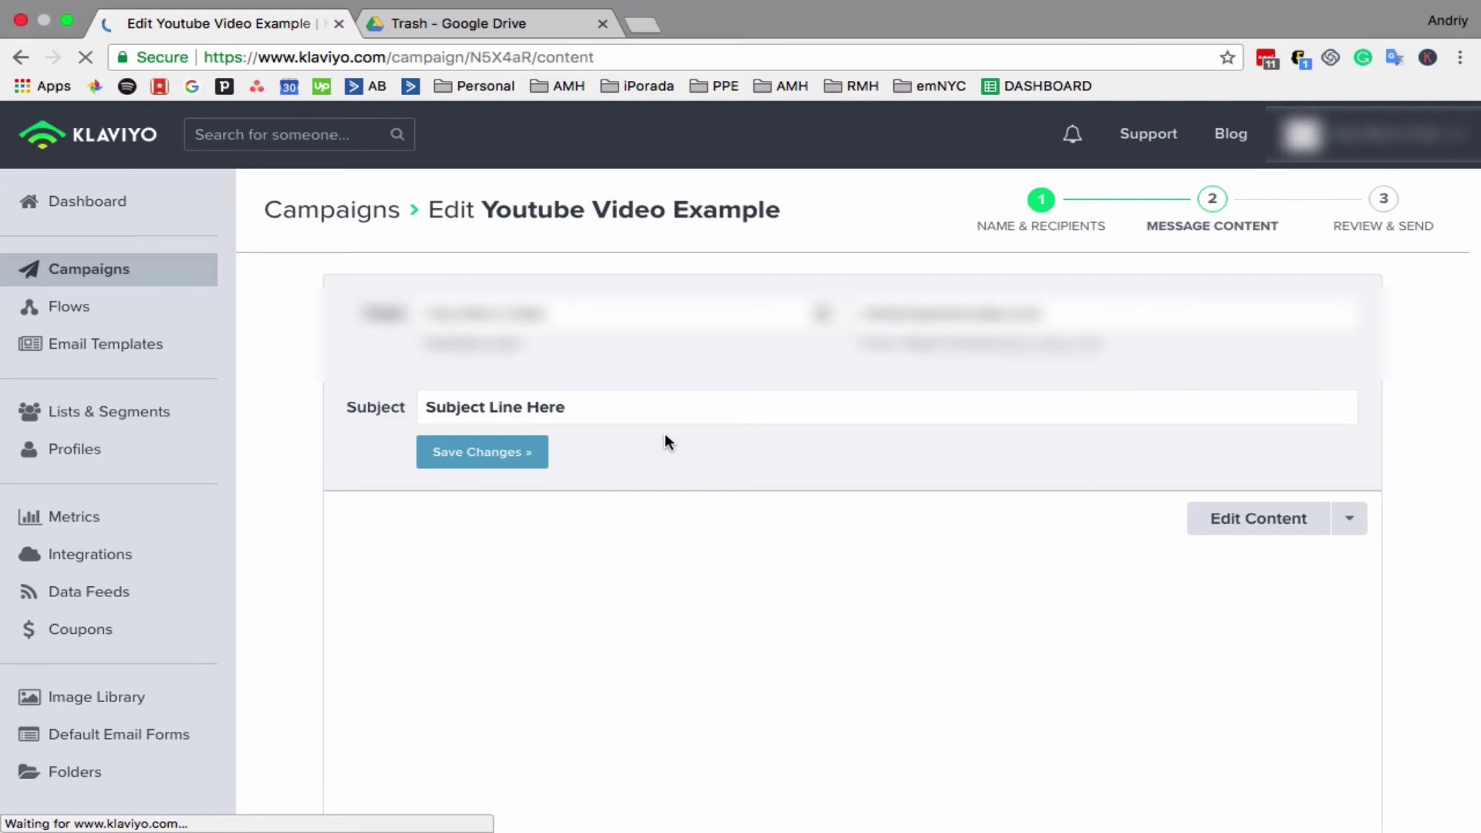
scroll(668, 442, "down", 3)
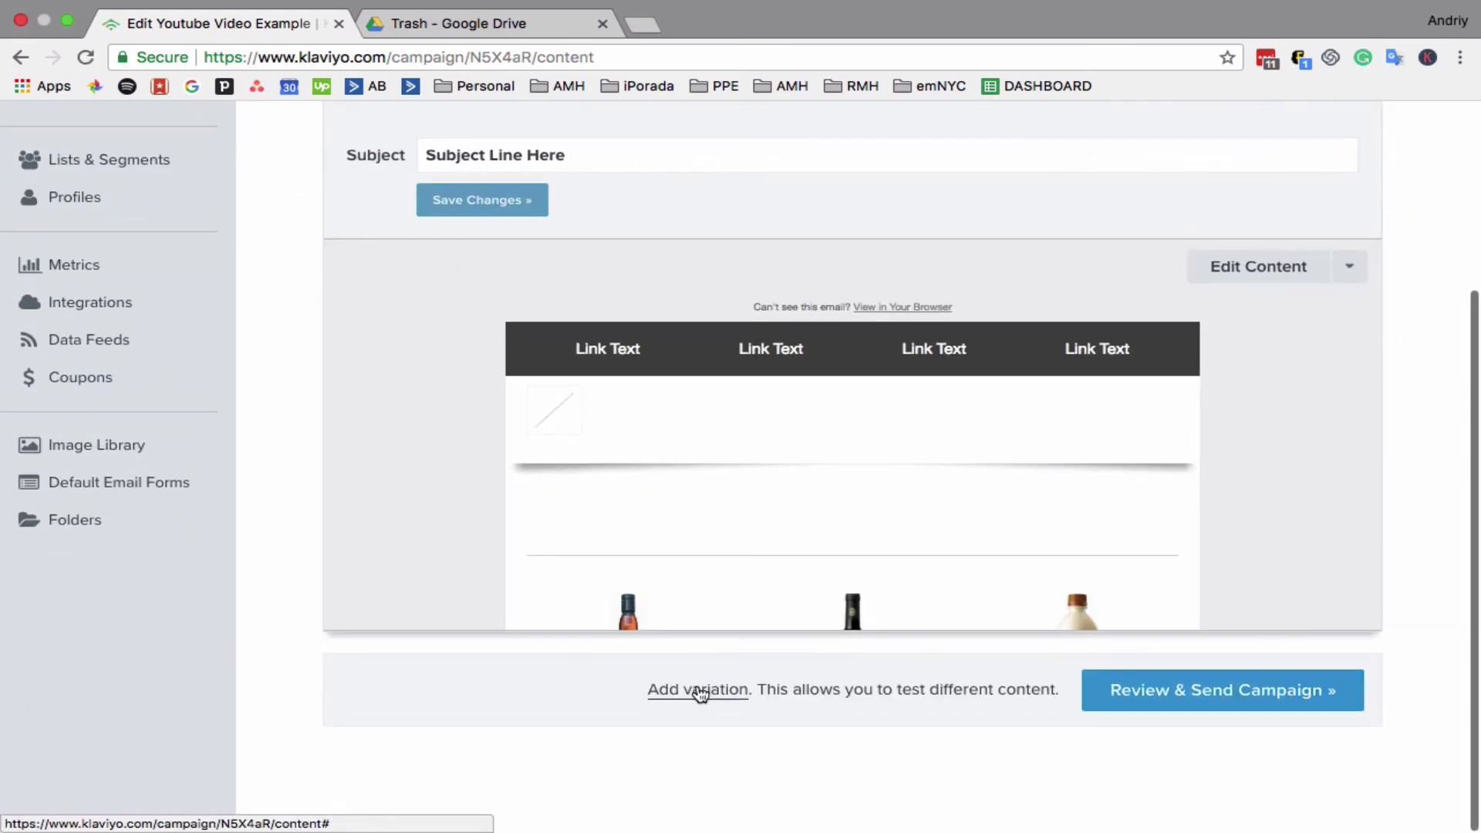
left_click(700, 688)
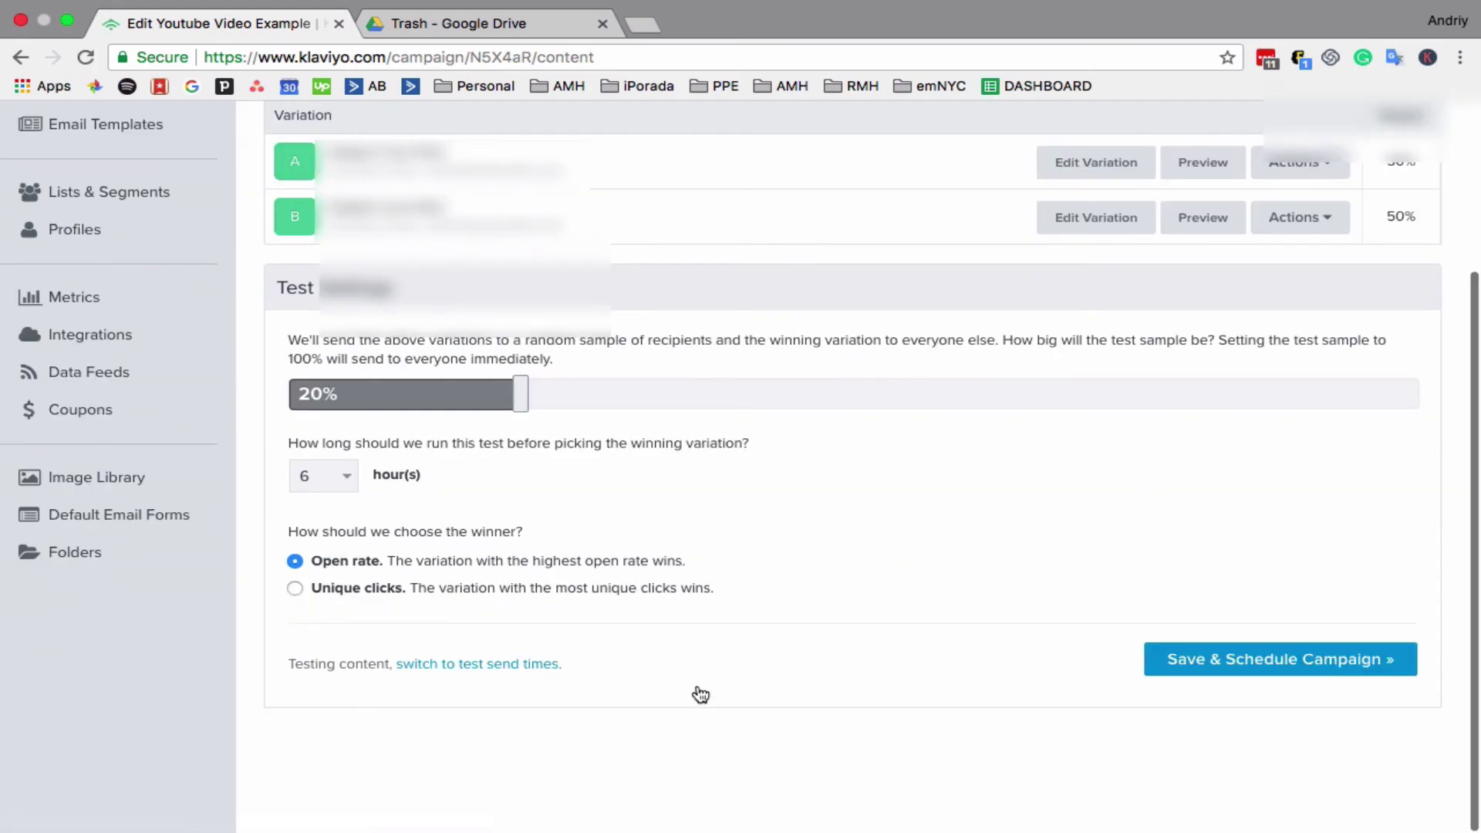
scroll(700, 695, "up", 2)
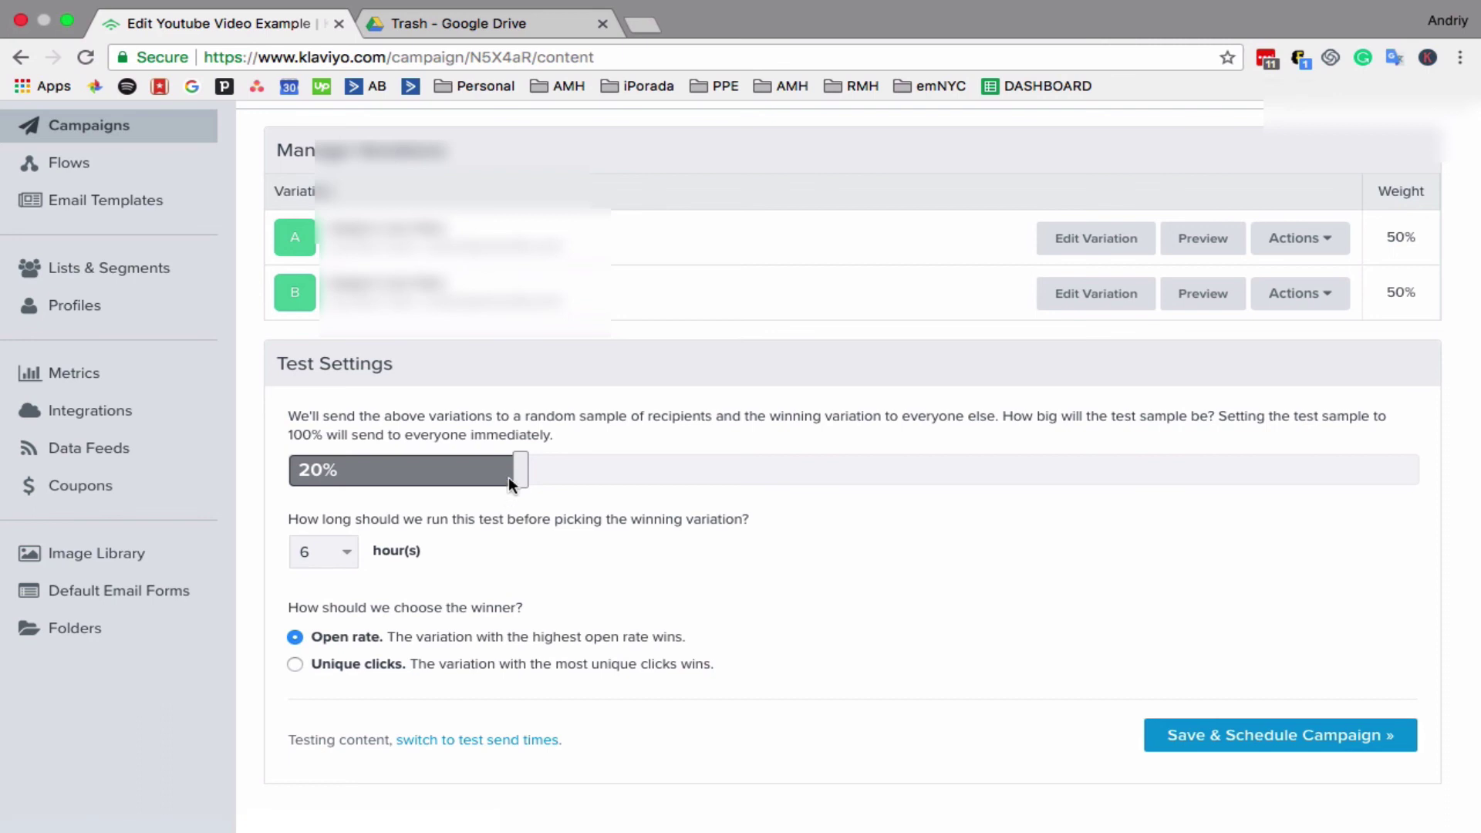
left_click_drag(515, 478, 463, 483)
left_click(327, 555)
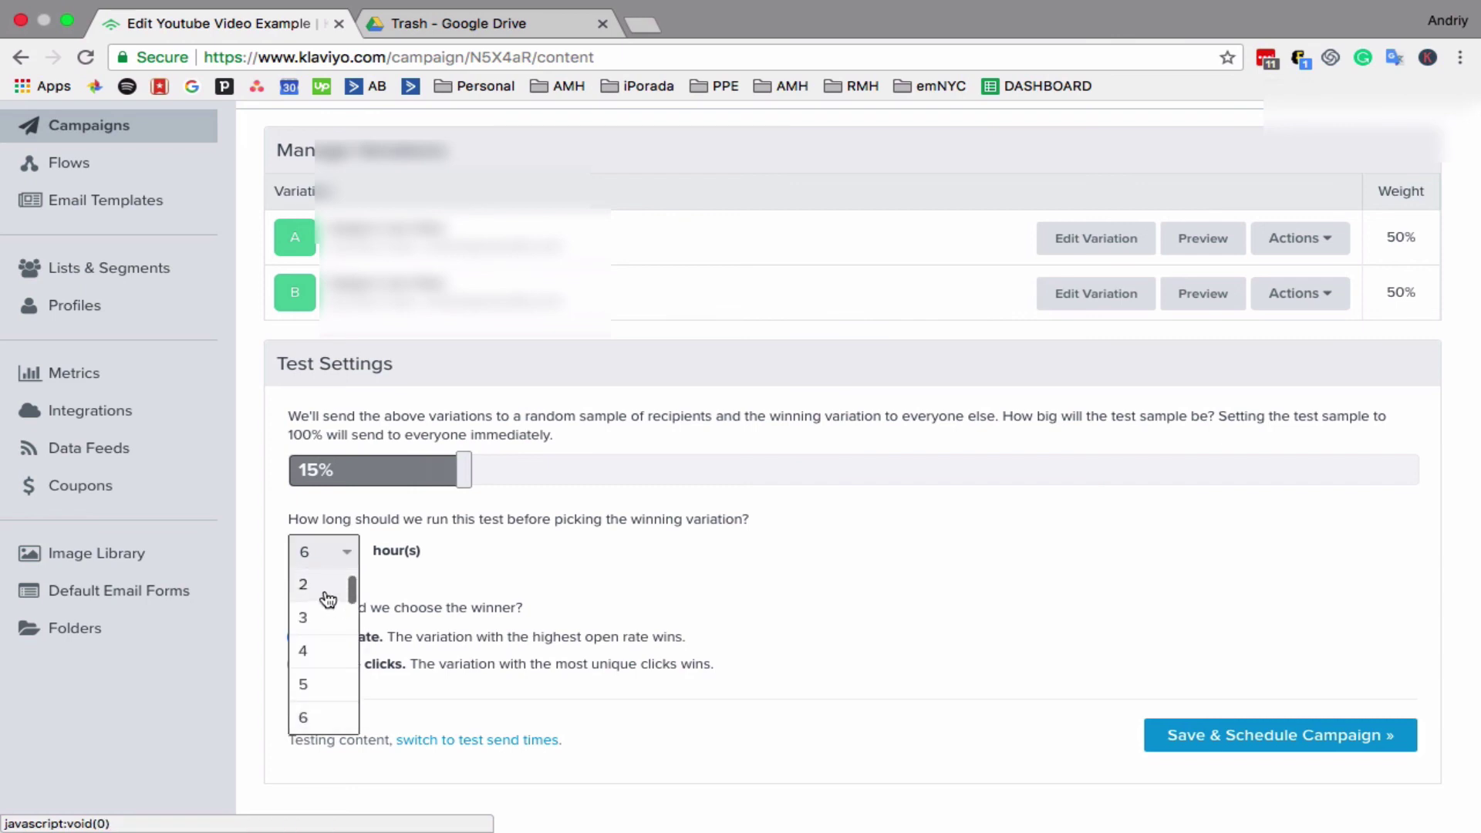
left_click(327, 586)
scroll(590, 529, "up", 1)
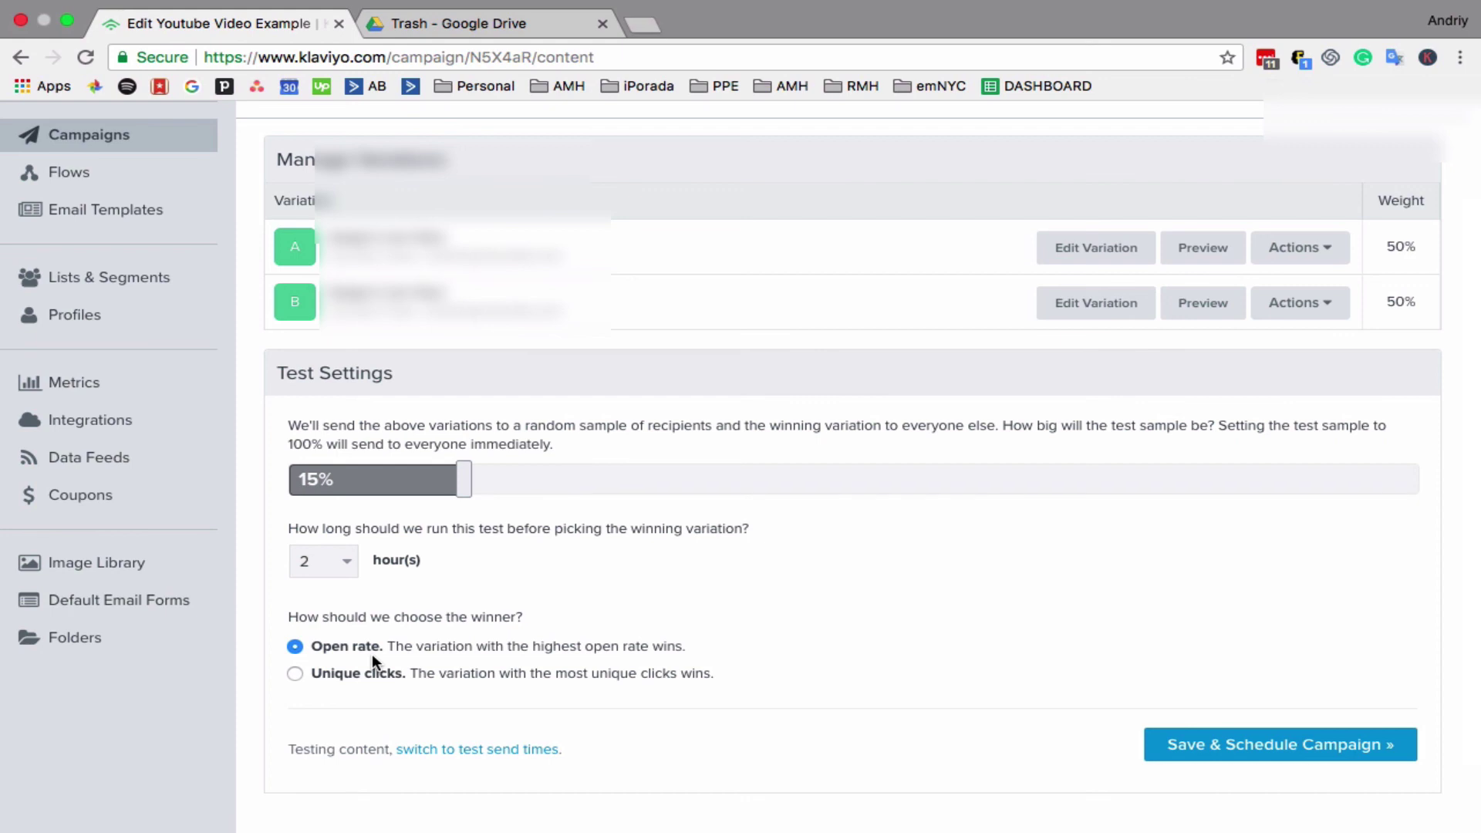
left_click(344, 677)
left_click(342, 648)
scroll(758, 501, "up", 3)
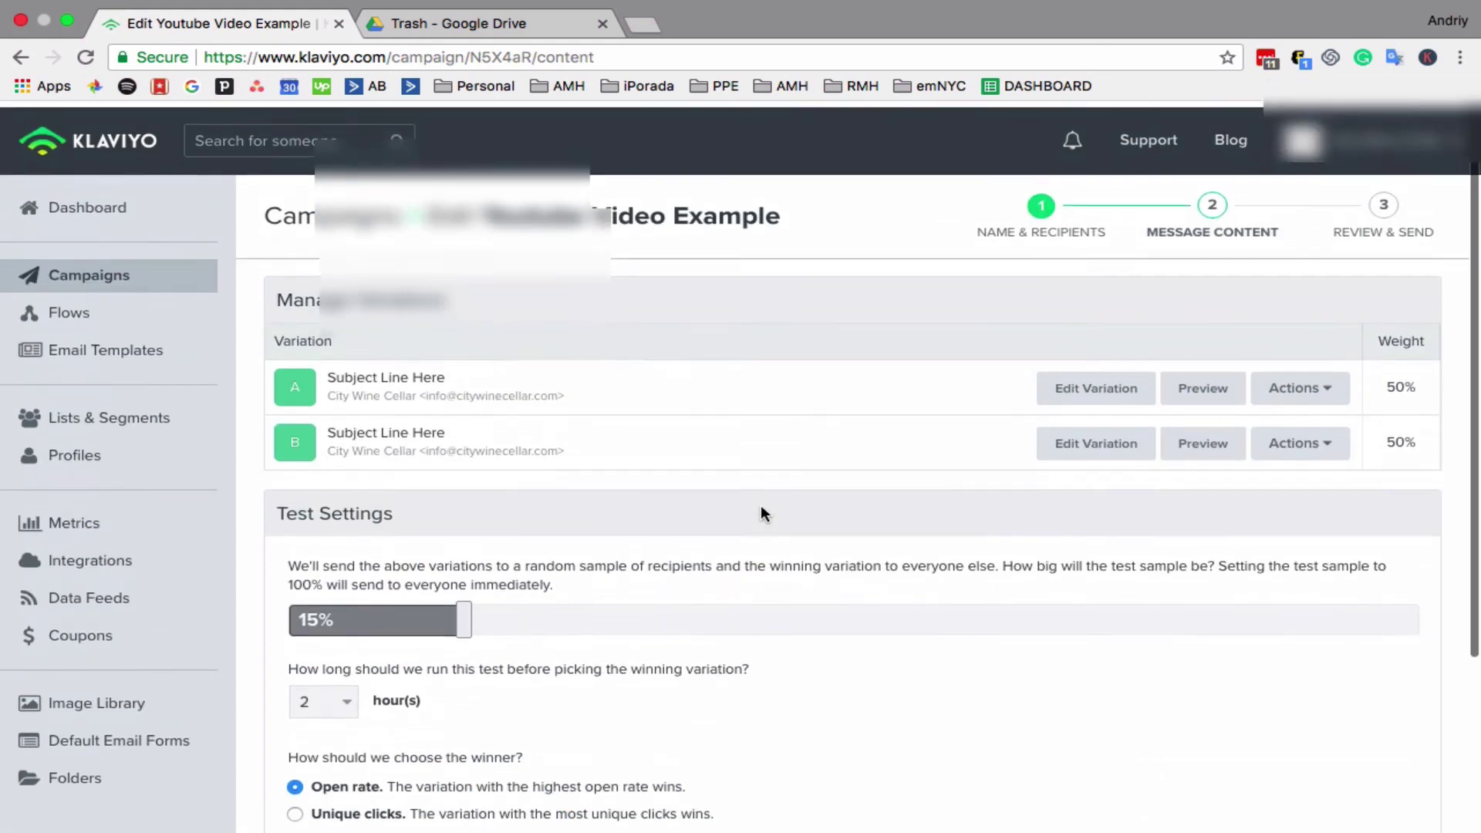